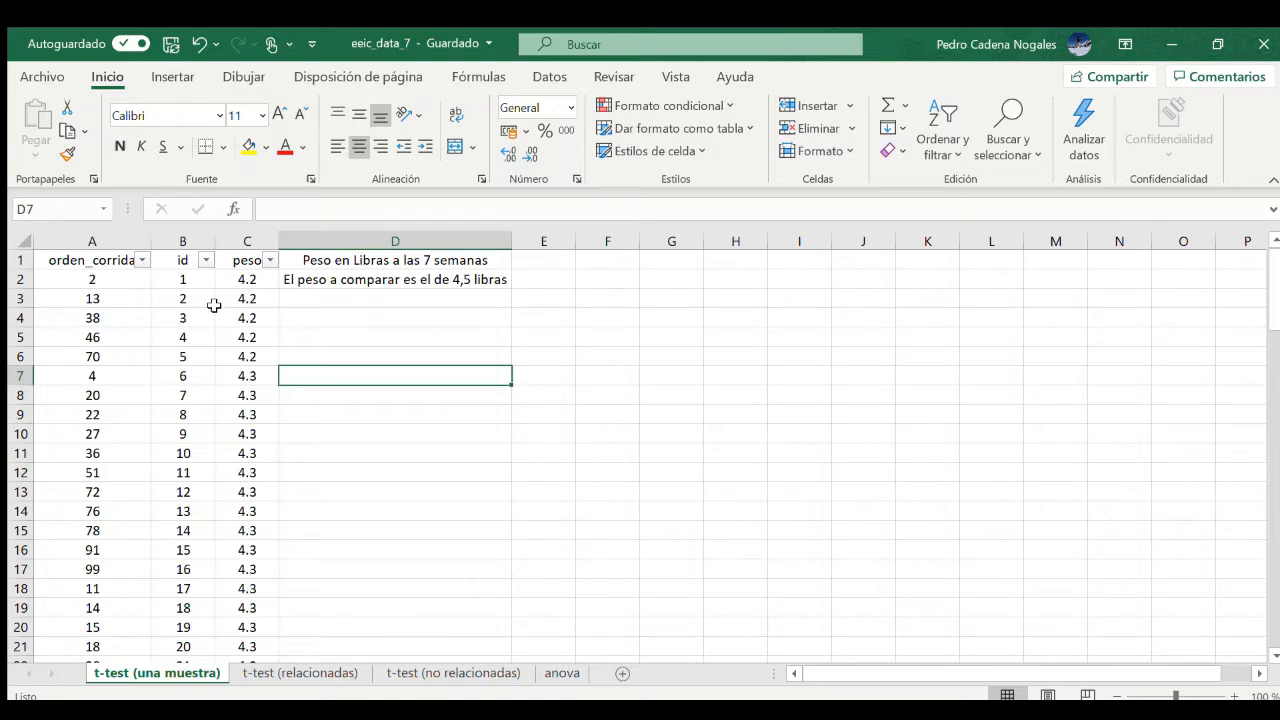
# - Examine all the orden_corrida, id and peso records on the t-test (una muestra) sheet and the comparison-weight note in D2
pyautogui.scroll(-6, 279, 388)
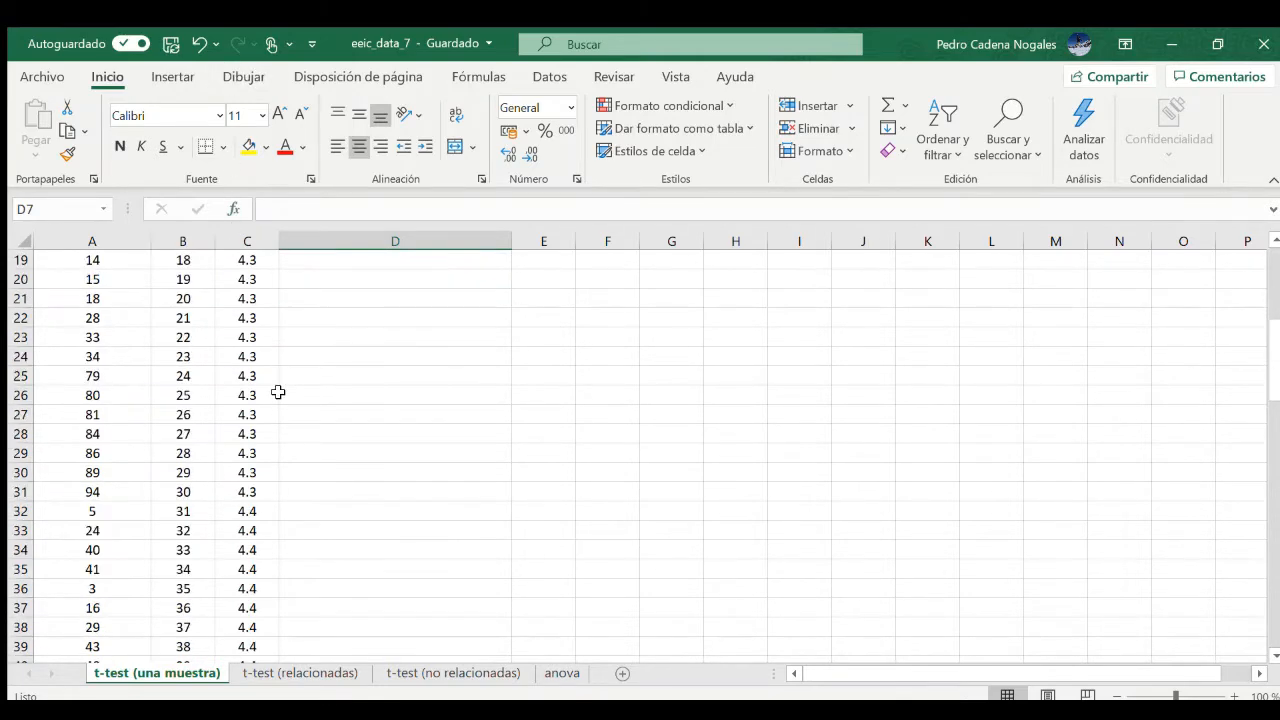
pyautogui.scroll(-11, 278, 392)
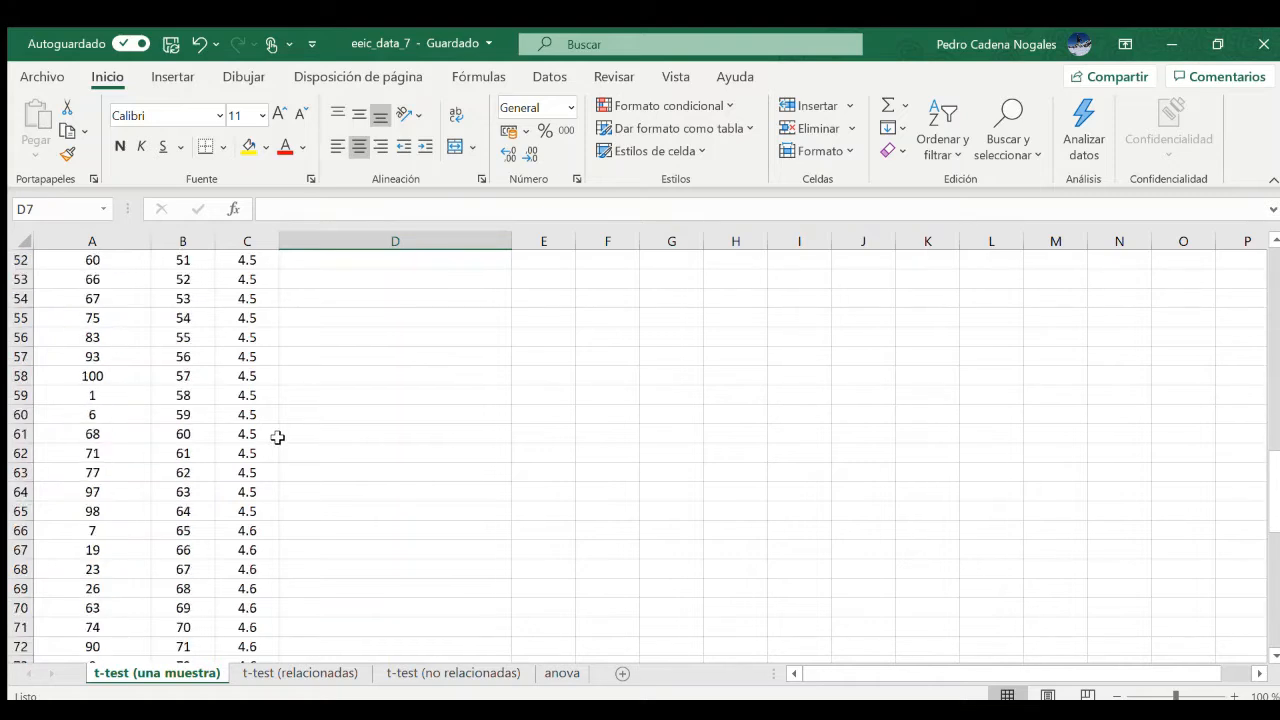
pyautogui.scroll(-2, 278, 437)
pyautogui.scroll(19, 277, 434)
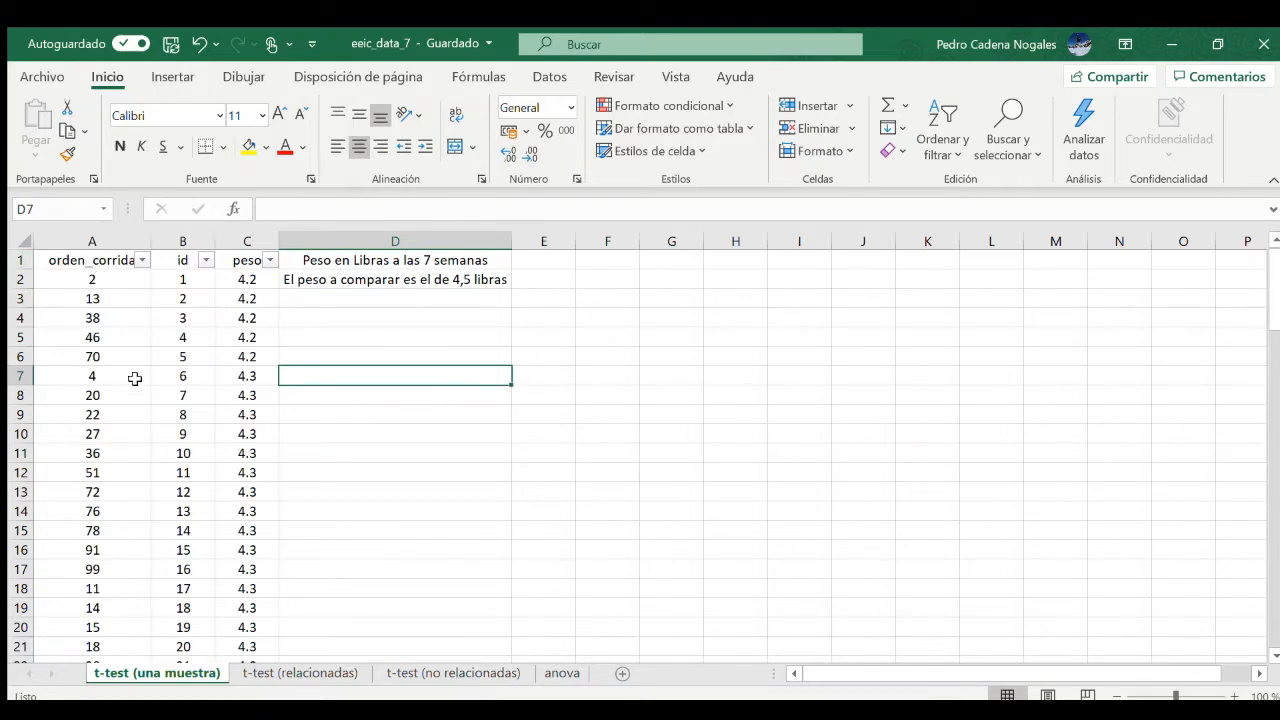
pyautogui.scroll(-4, 131, 414)
pyautogui.scroll(4, 105, 601)
pyautogui.scroll(-14, 146, 352)
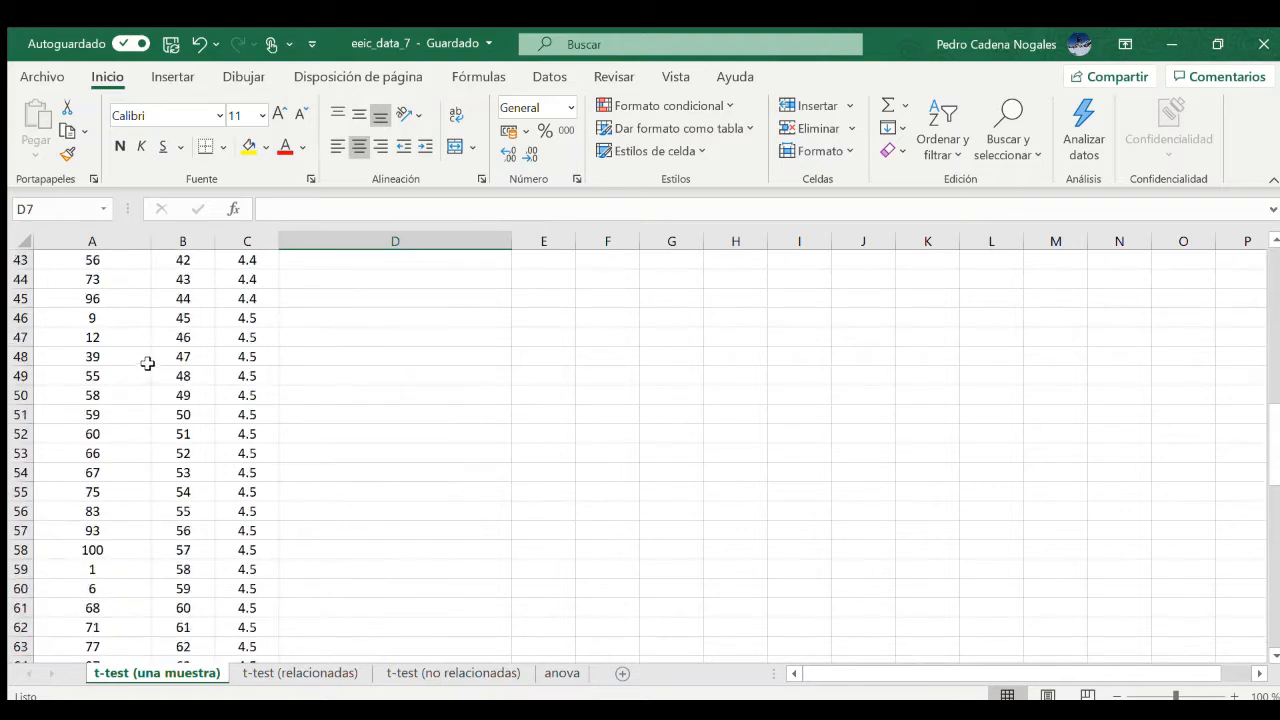
pyautogui.scroll(-16, 147, 363)
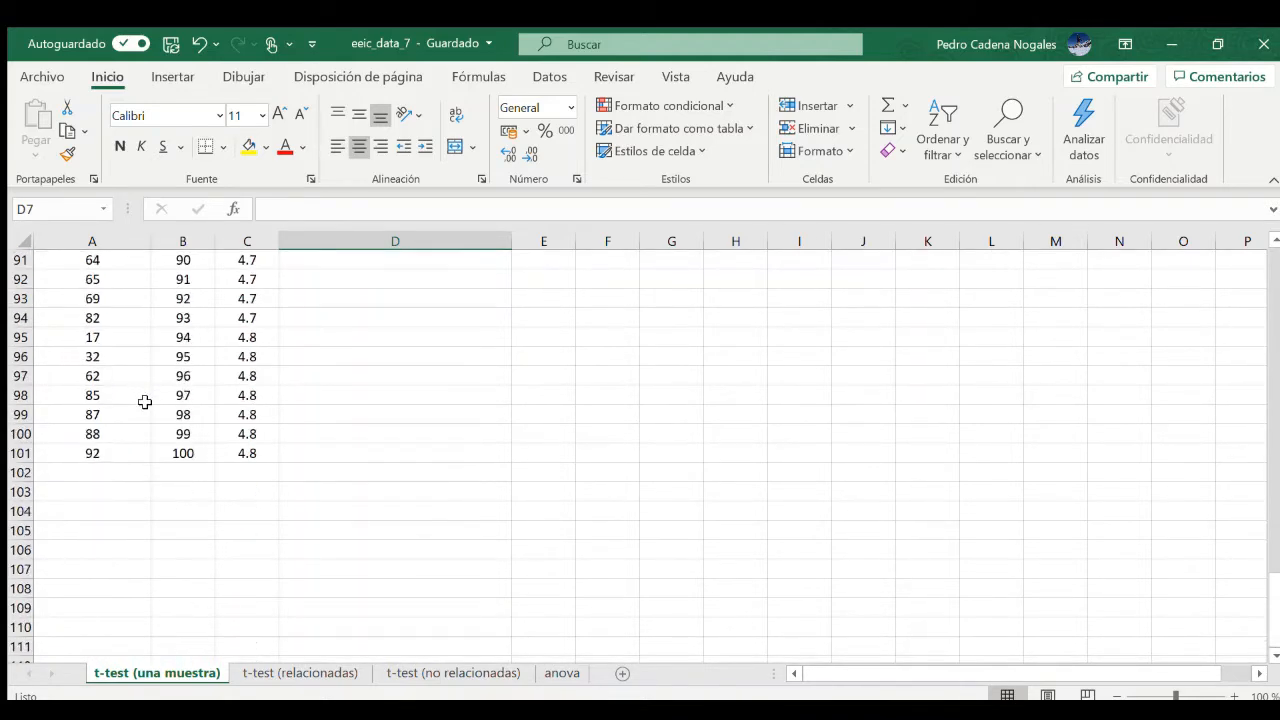
pyautogui.scroll(20, 145, 401)
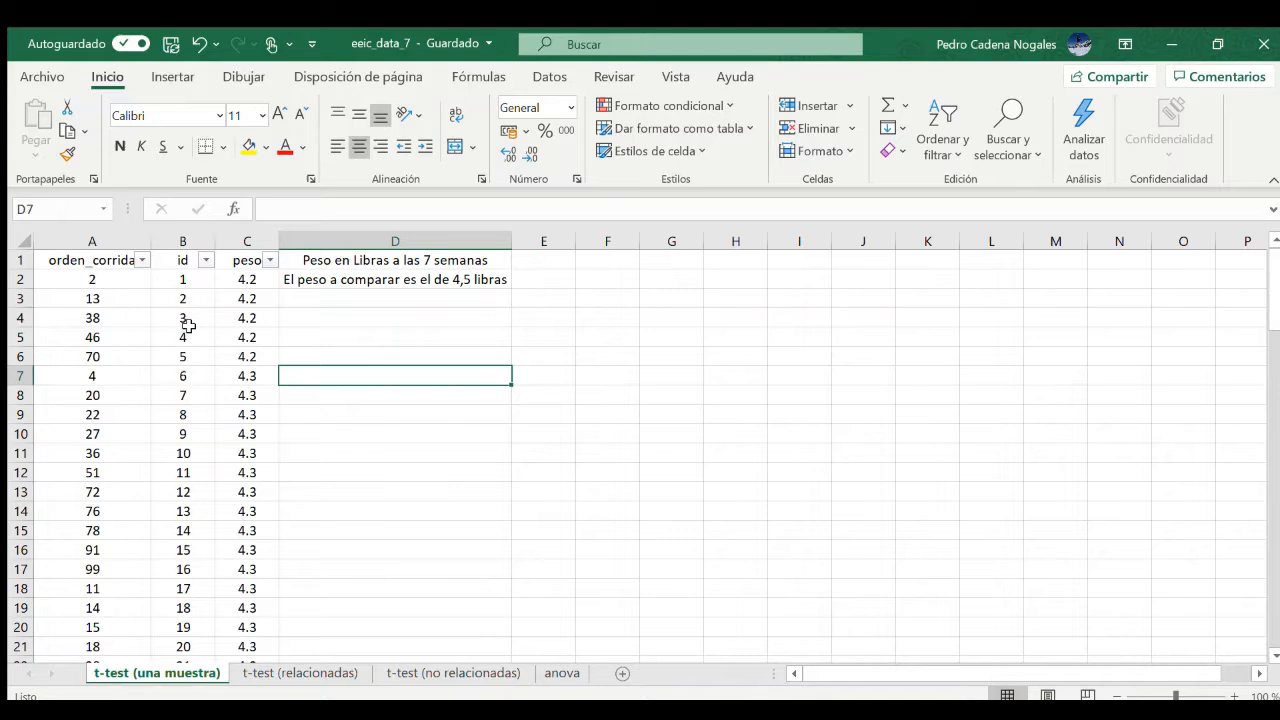
pyautogui.scroll(-1, 190, 501)
pyautogui.scroll(-20, 190, 501)
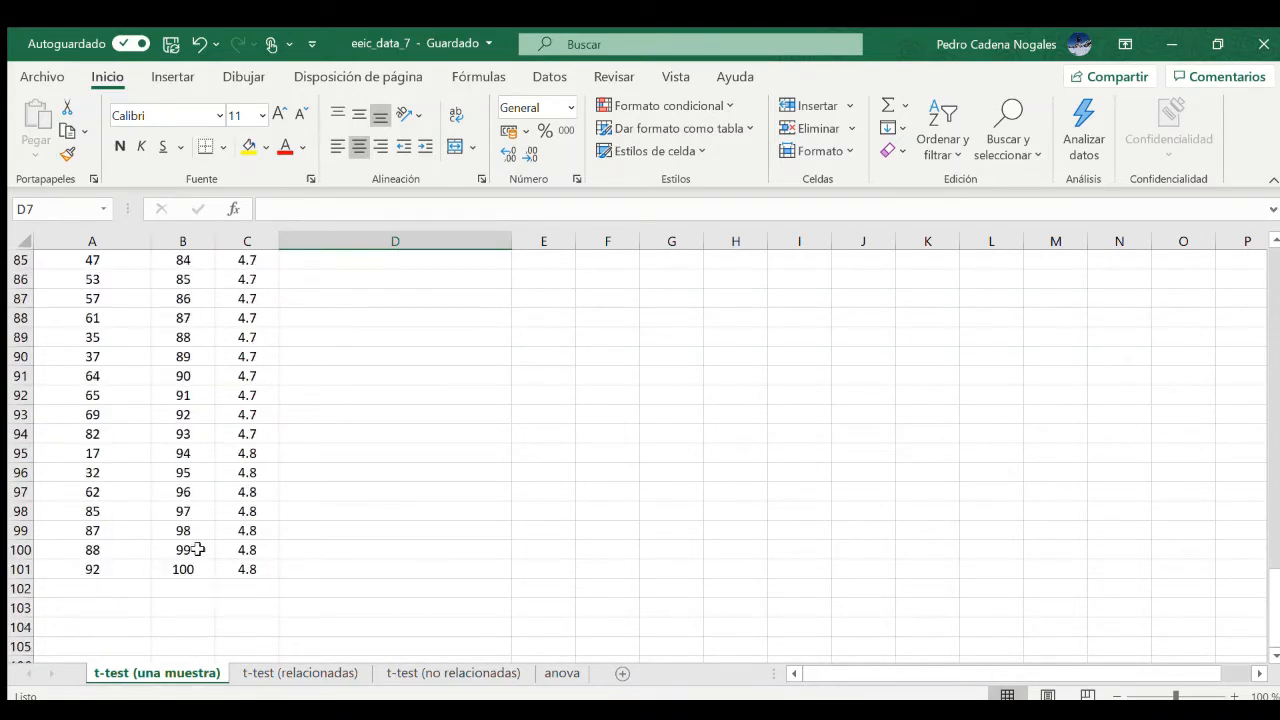
pyautogui.scroll(20, 197, 549)
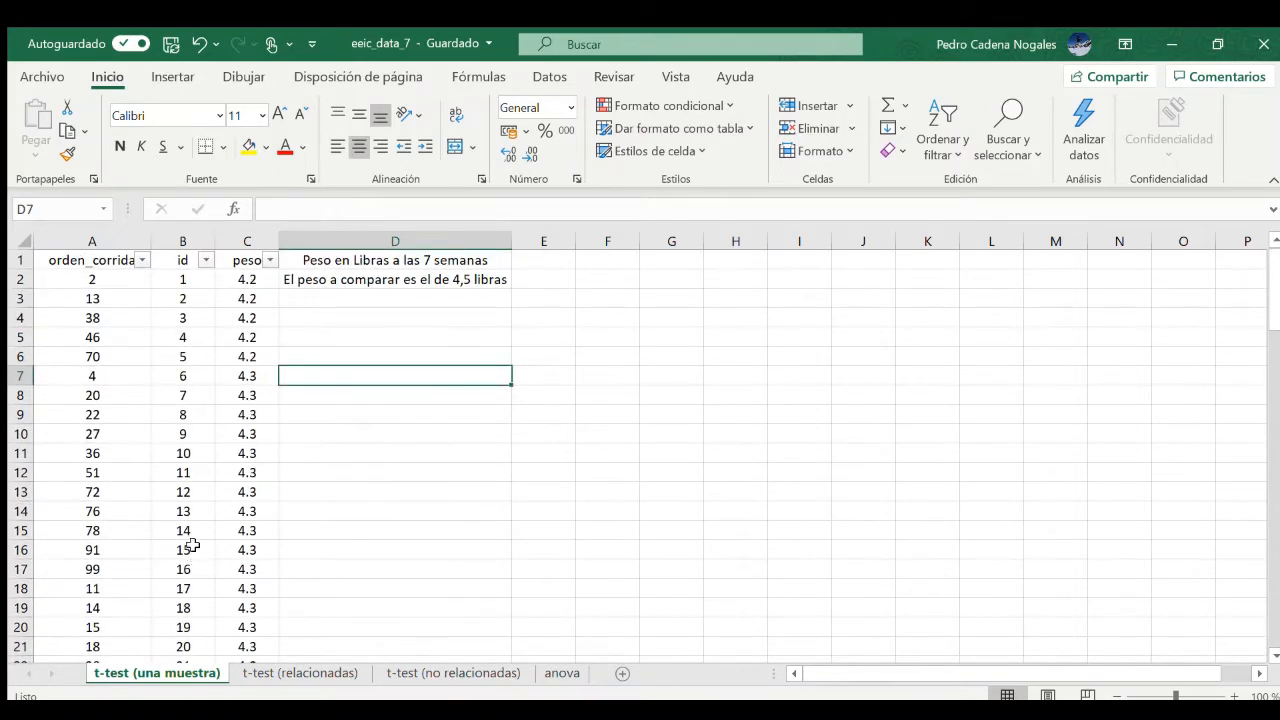
pyautogui.scroll(-1, 166, 320)
pyautogui.scroll(1, 263, 294)
pyautogui.scroll(-1, 263, 294)
pyautogui.scroll(1, 263, 286)
pyautogui.scroll(-20, 255, 320)
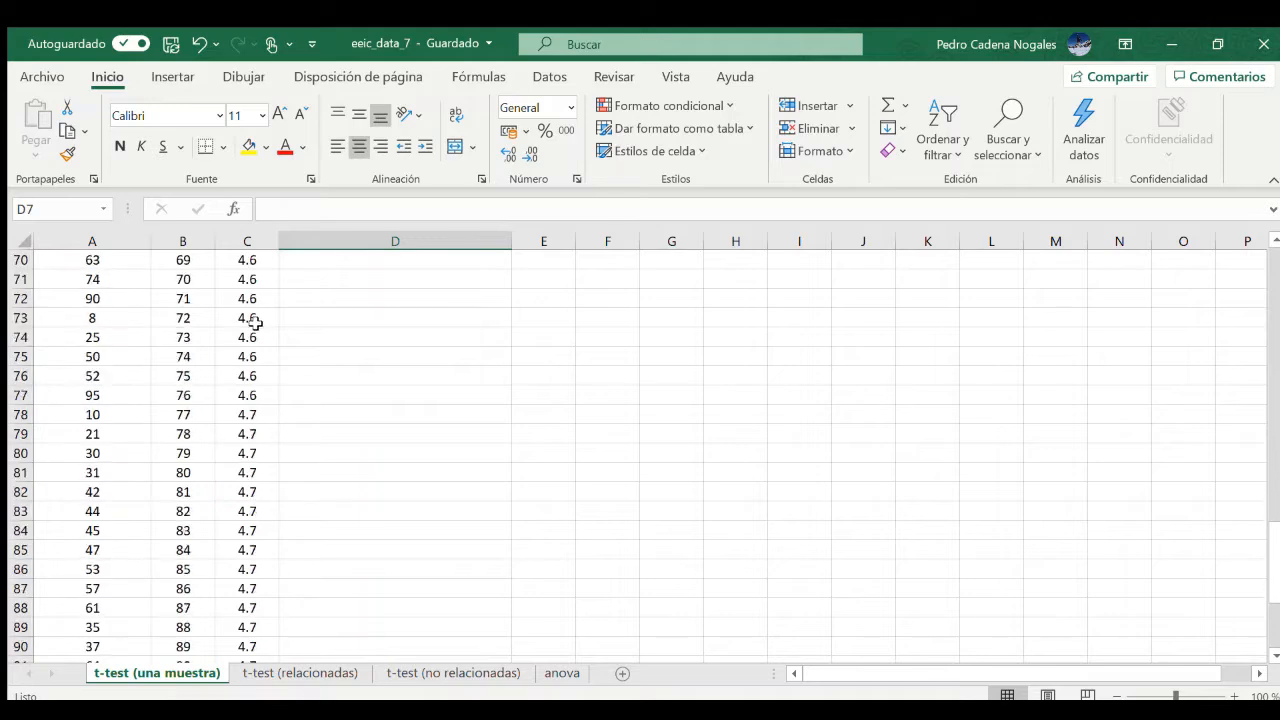
pyautogui.scroll(-6, 255, 322)
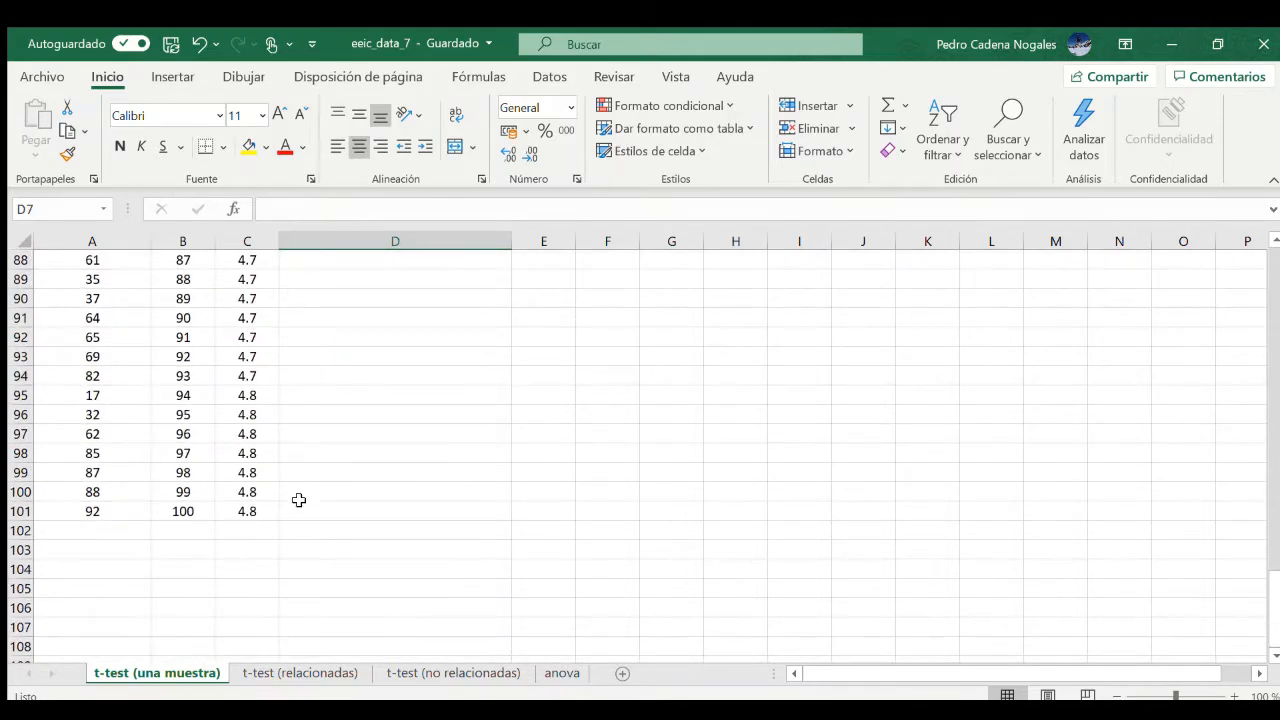
pyautogui.scroll(20, 209, 491)
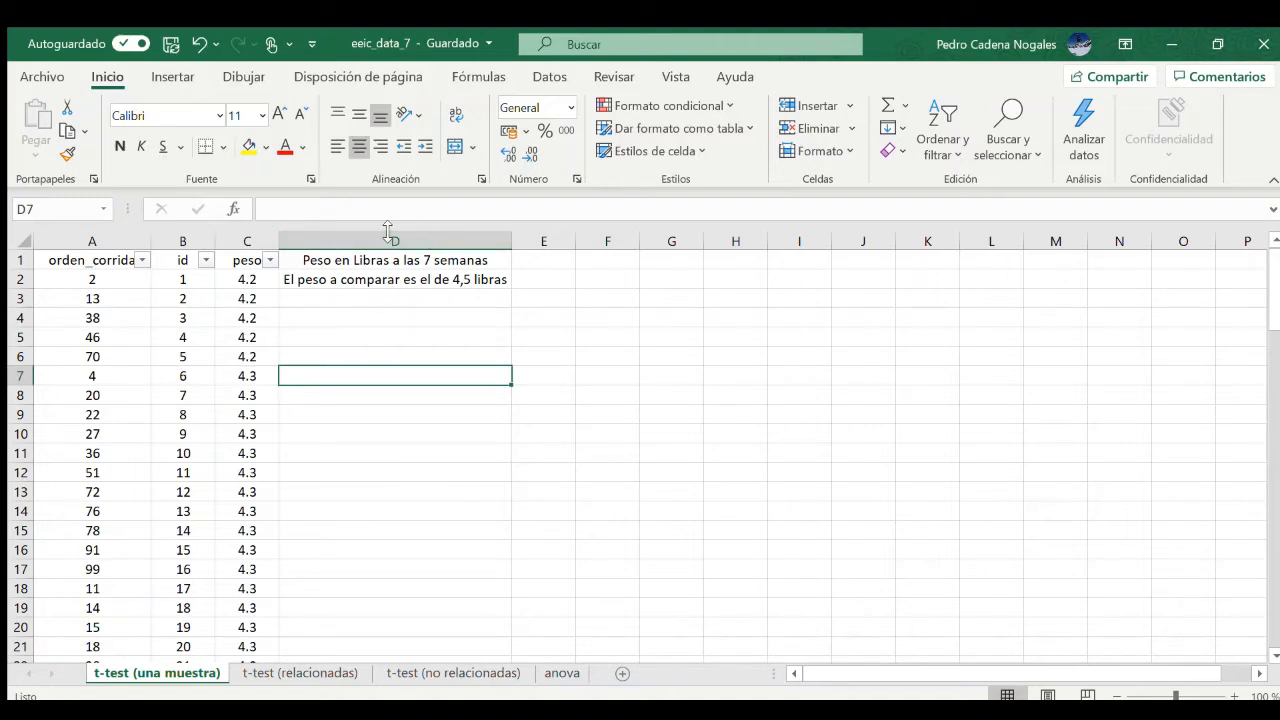
pyautogui.click(416, 281)
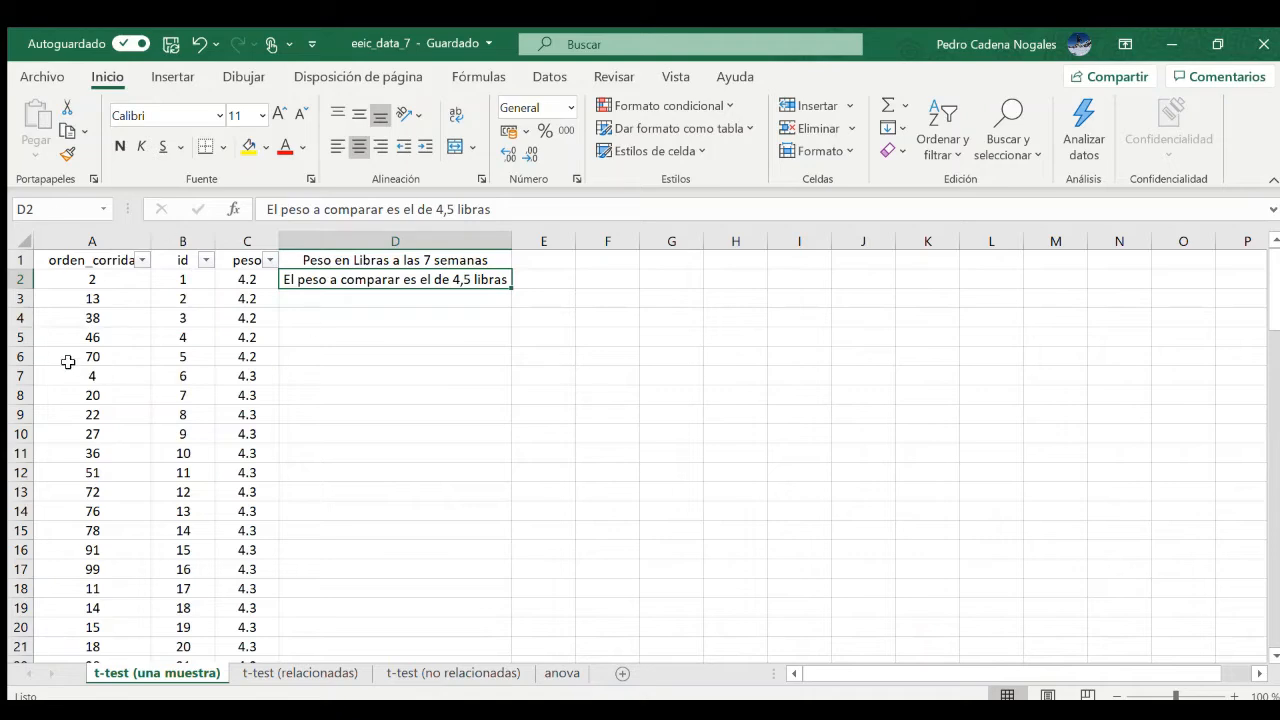
# - Copy all the peso values in C2:C101 of the t-test (una muestra) sheet
pyautogui.scroll(-6, 214, 371)
pyautogui.scroll(6, 214, 371)
pyautogui.moveTo(250, 277); pyautogui.dragTo(254, 631)
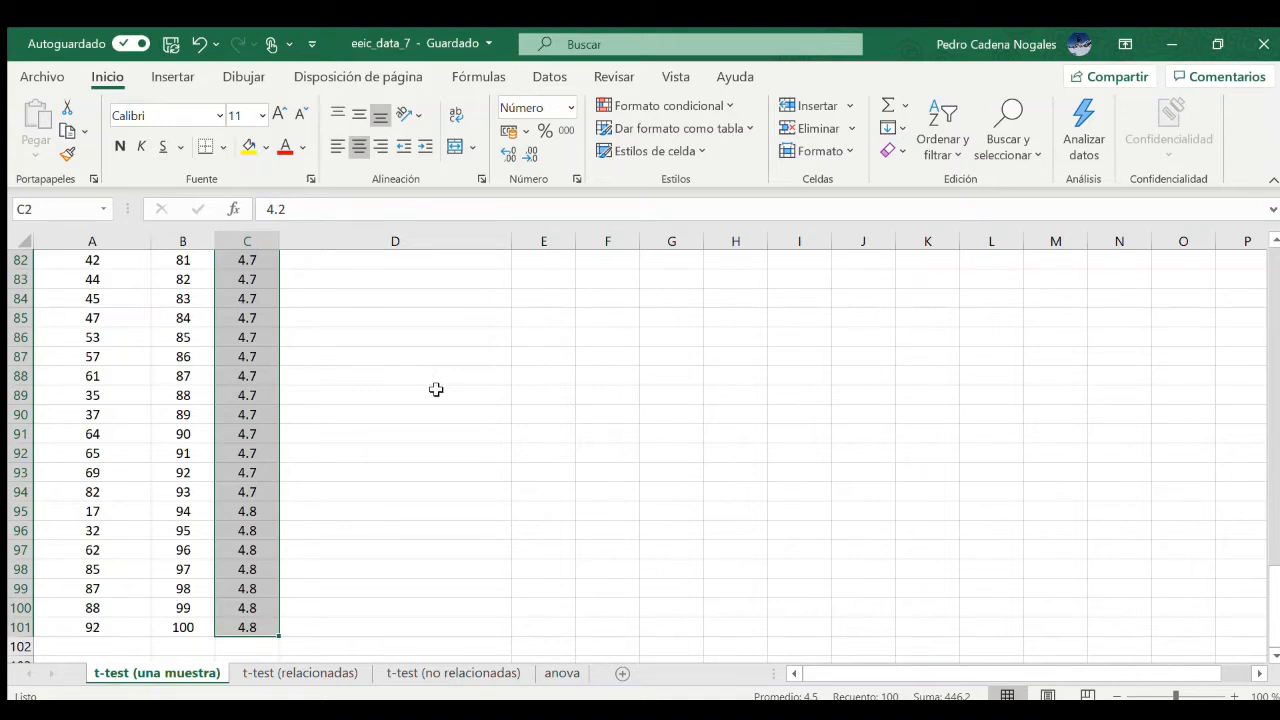
pyautogui.hotkey('ctrl', 'c')
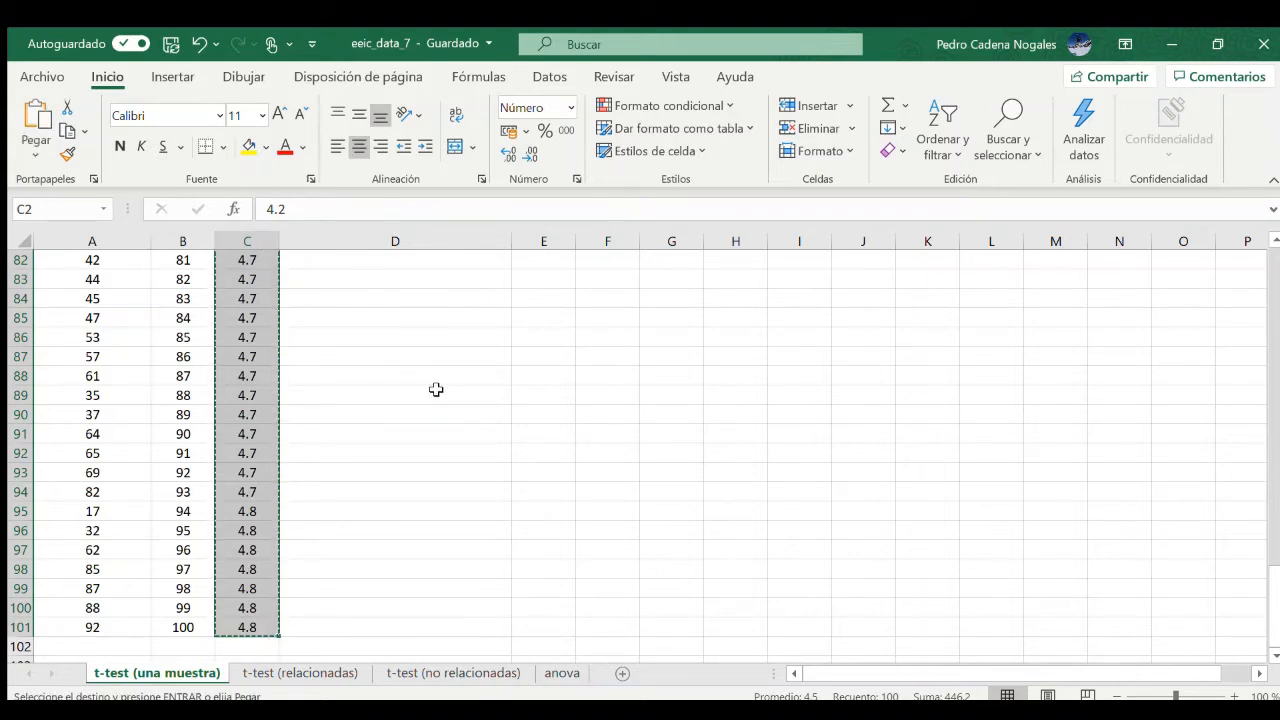
pyautogui.scroll(13, 370, 413)
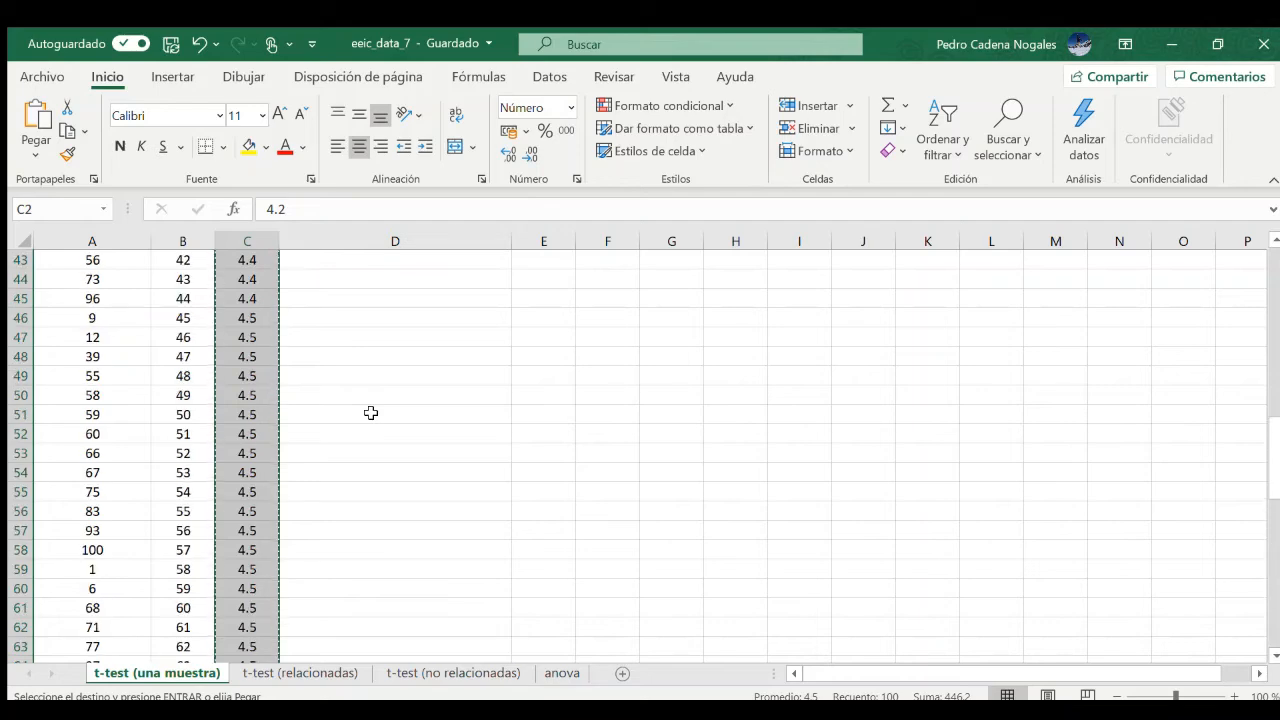
pyautogui.scroll(14, 370, 413)
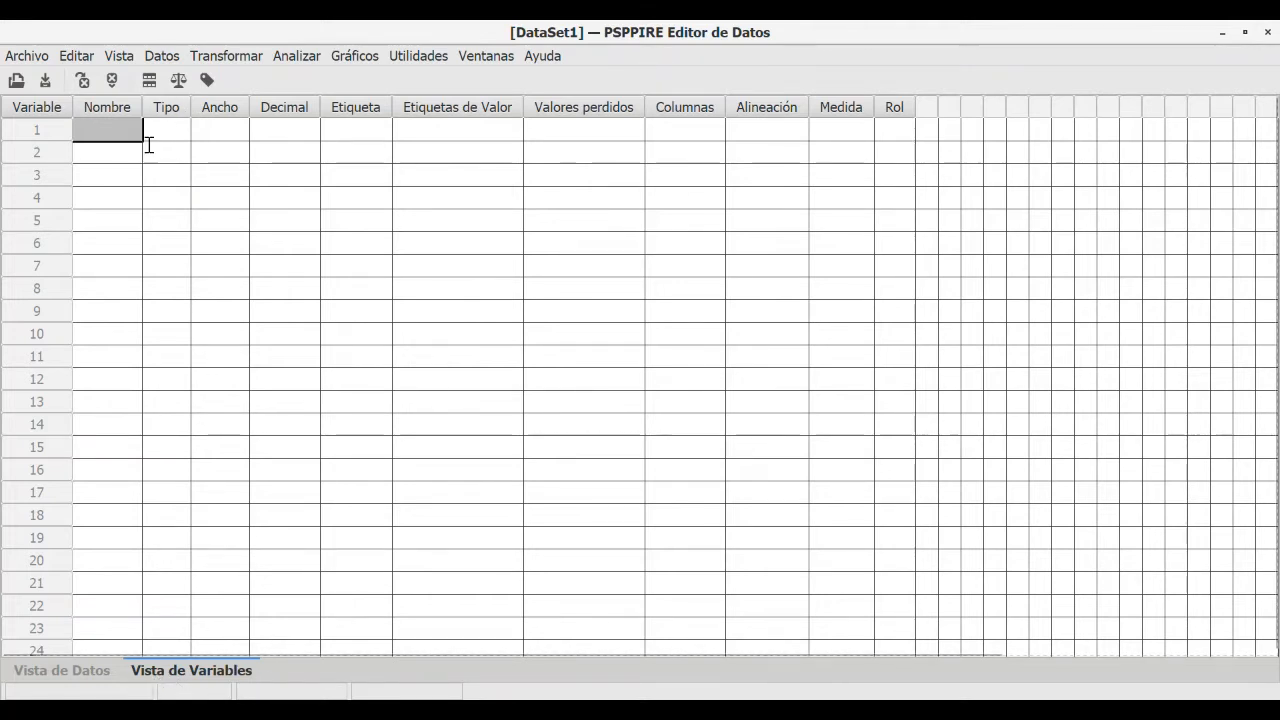
# - In the PSPPIRE data editor, define the first variable as peso with a width of 2 and 1 decimal
pyautogui.write('peso')
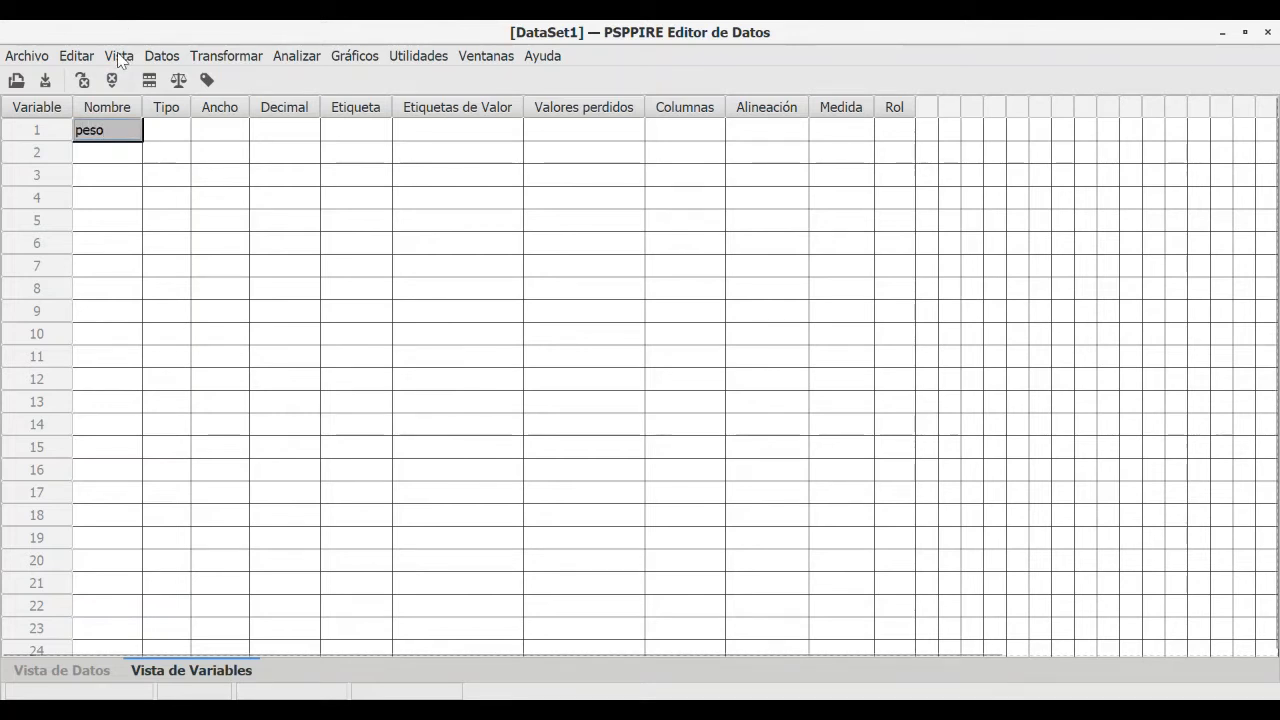
pyautogui.press('Return')
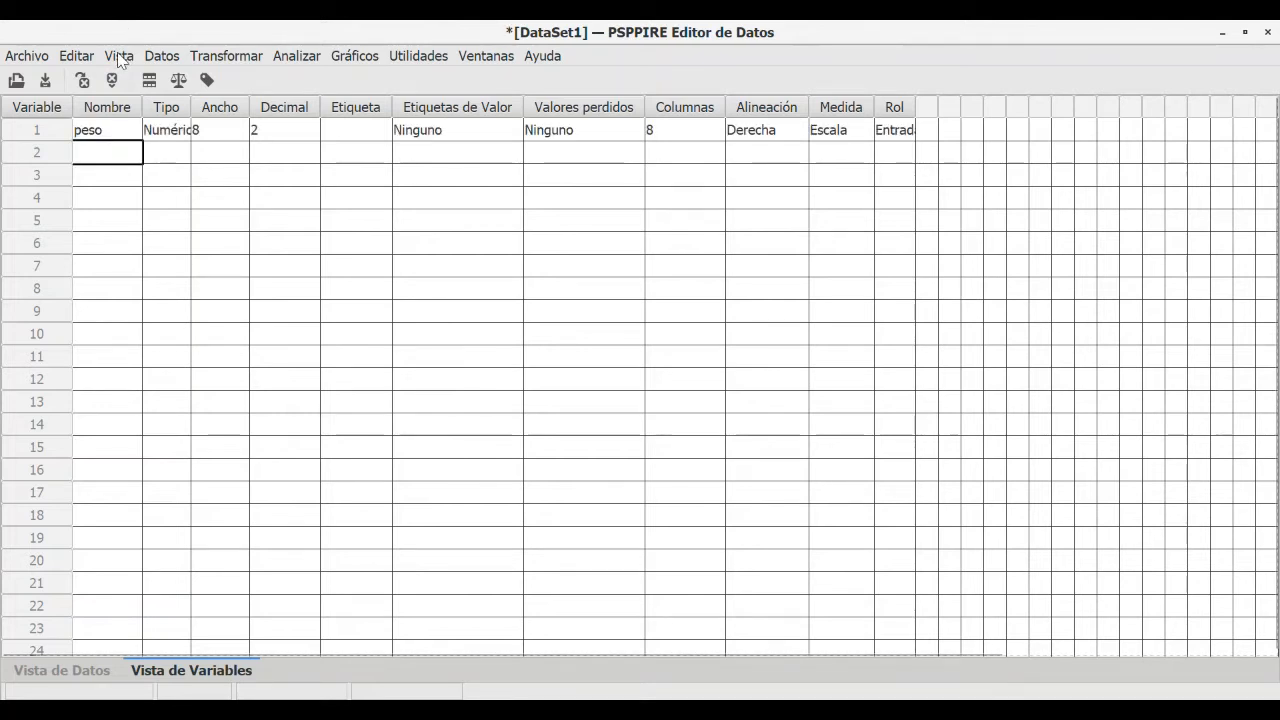
pyautogui.click(205, 134)
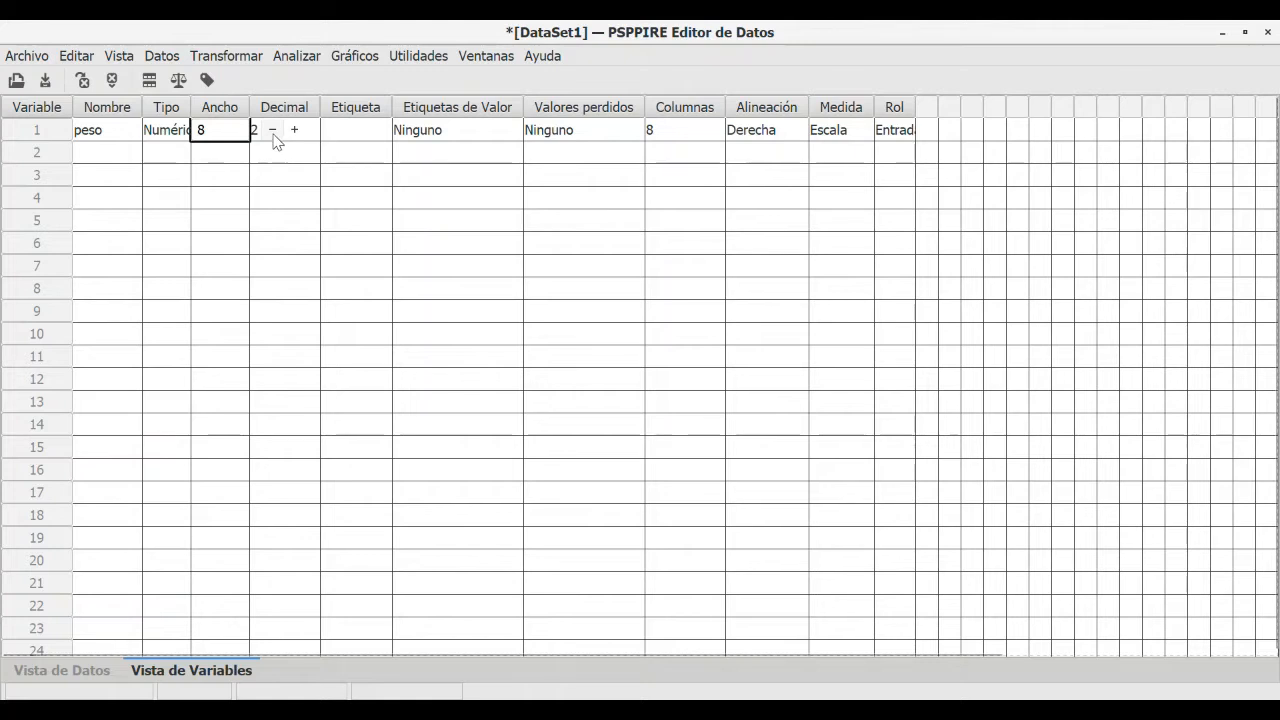
pyautogui.click(273, 131)
pyautogui.click(273, 131)
pyautogui.click(273, 131)
pyautogui.click(273, 131)
pyautogui.click(273, 131)
pyautogui.click(273, 131)
pyautogui.press('Tab')
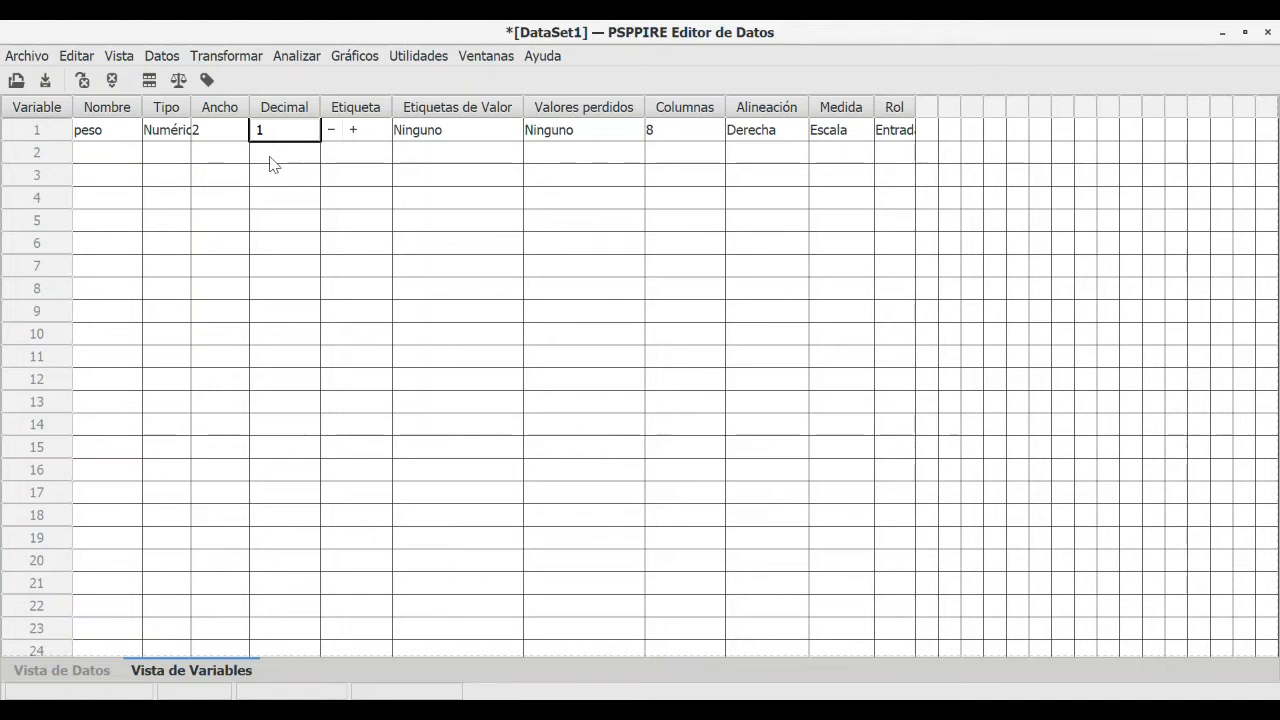
pyautogui.press('Tab')
pyautogui.press('Tab')
pyautogui.press('Right')
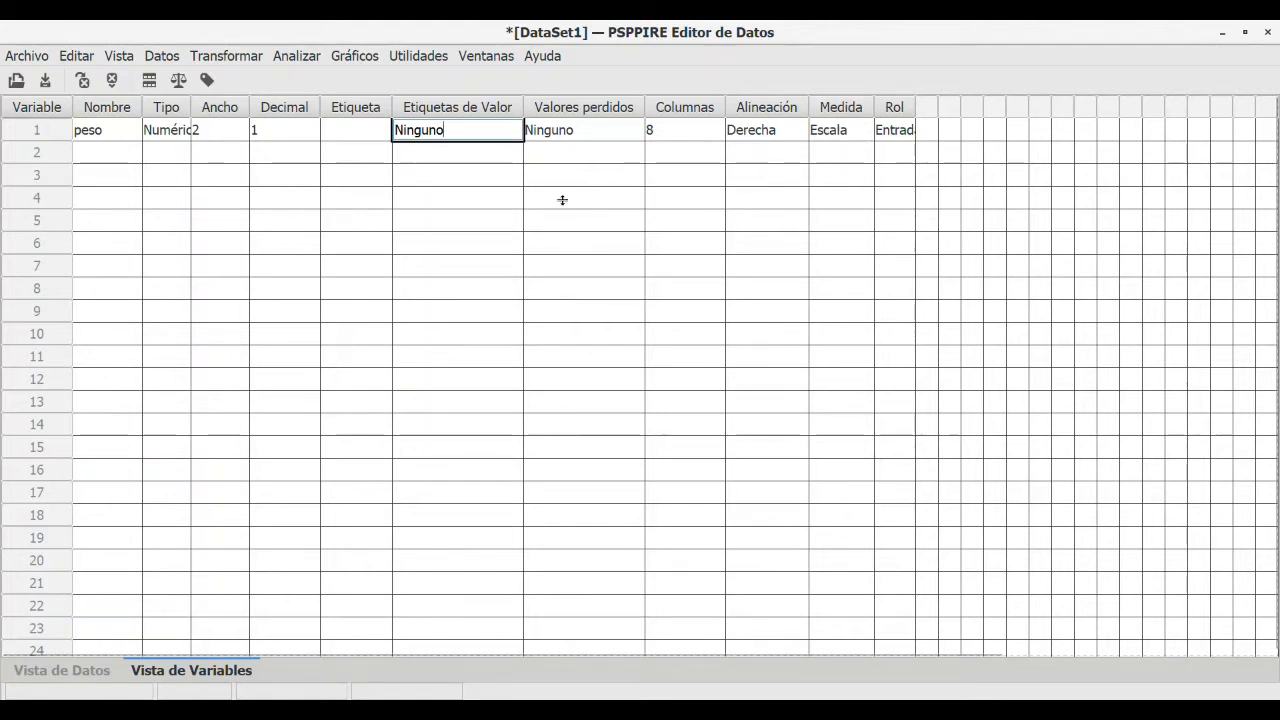
pyautogui.click(117, 156)
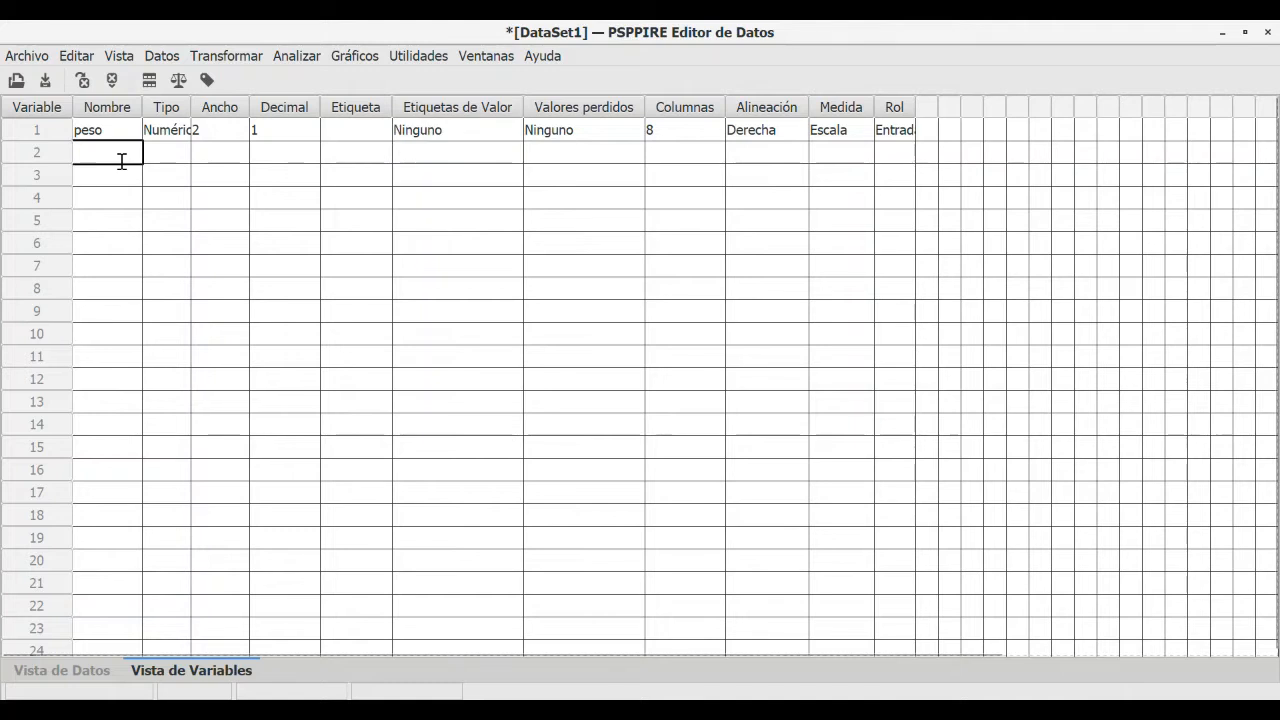
# - Paste the copied weights into the peso column of the data view from case 1 and look through the pasted cases
pyautogui.click(41, 674)
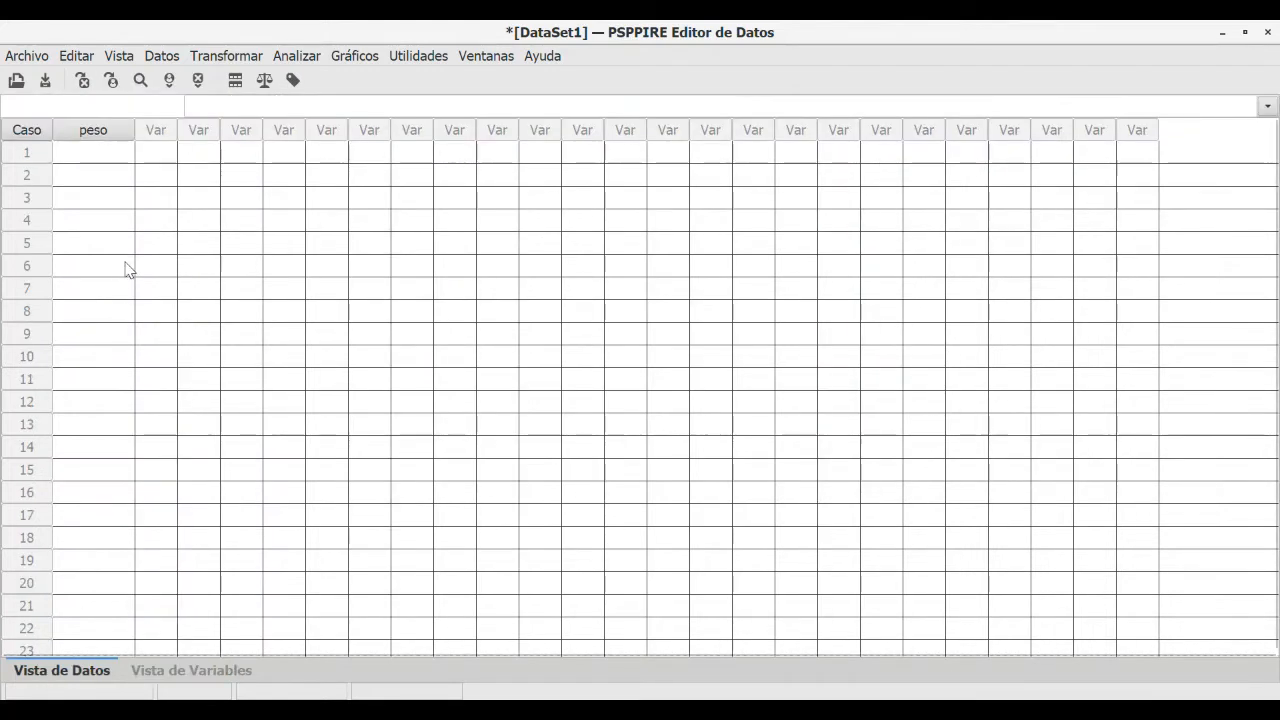
pyautogui.click(97, 153)
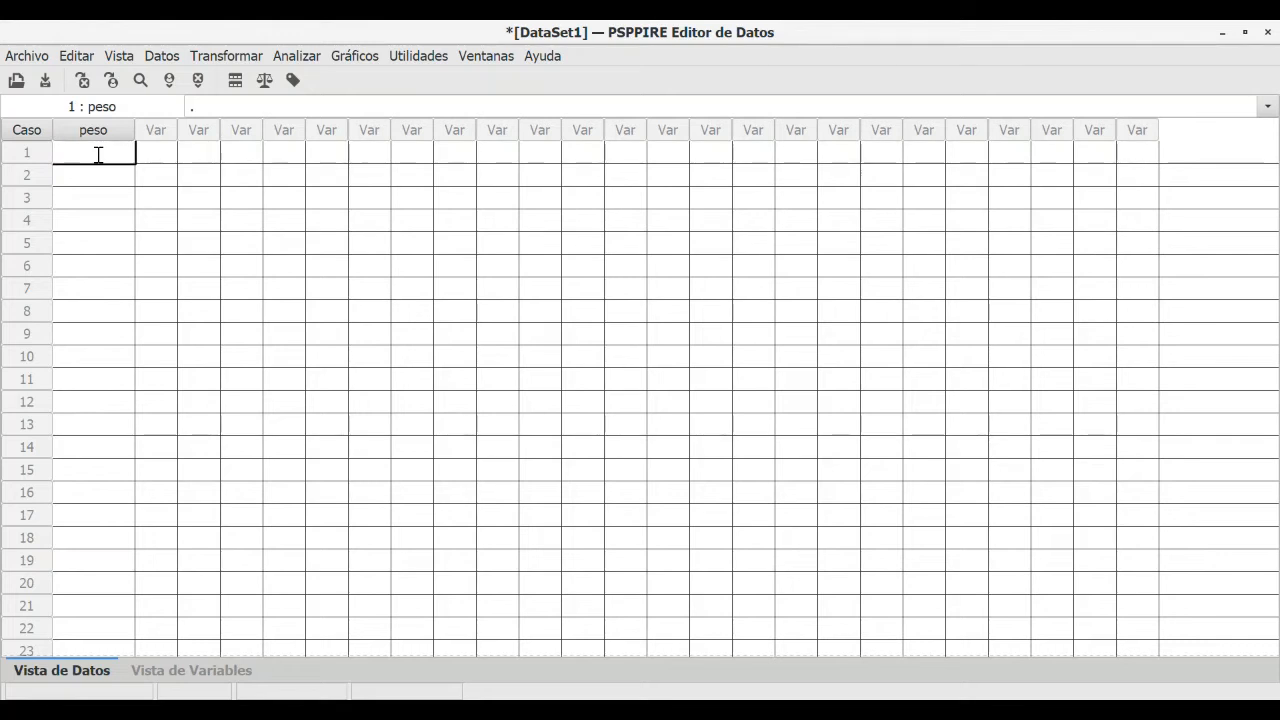
pyautogui.hotkey('ctrl', 'v')
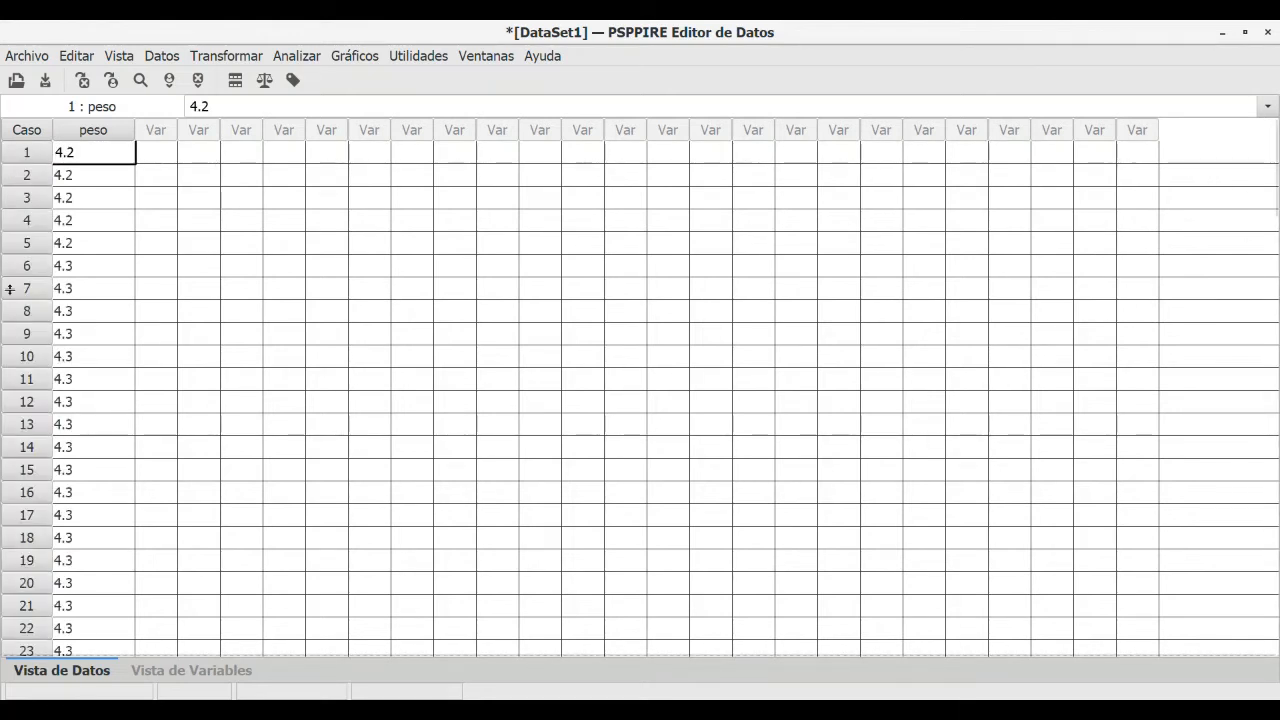
pyautogui.scroll(-3, 110, 330)
pyautogui.scroll(-2, 112, 338)
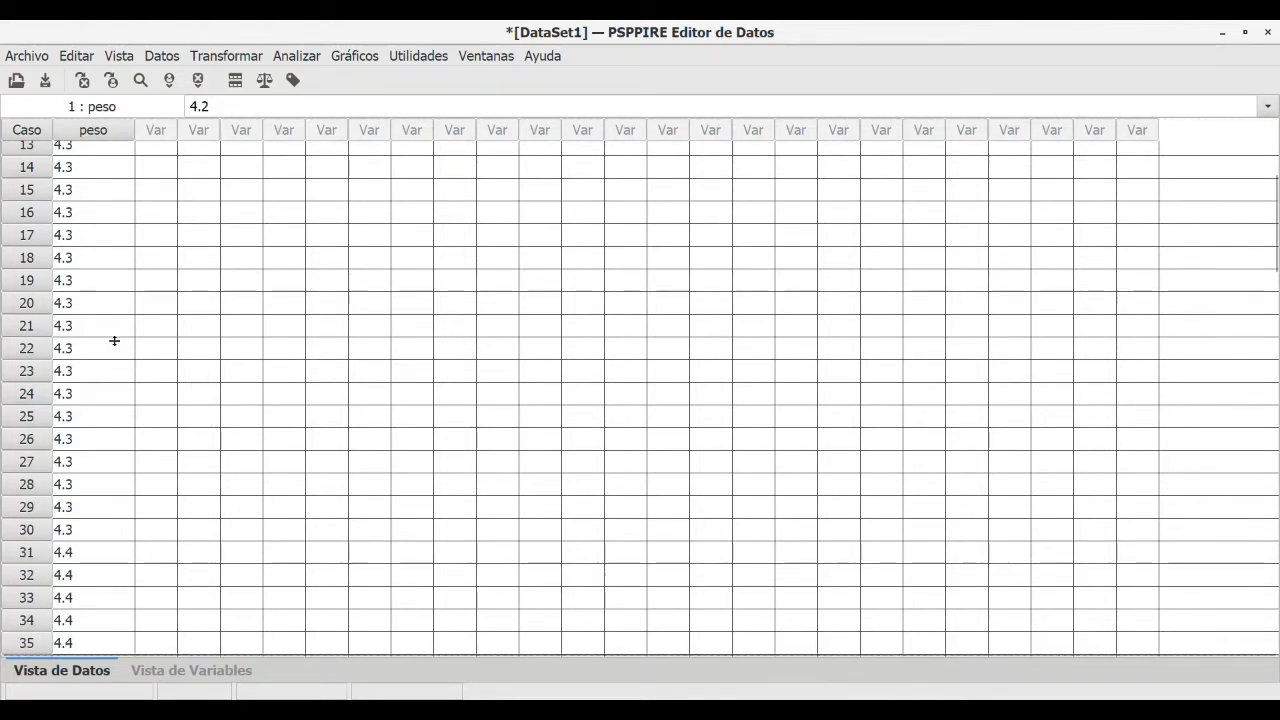
pyautogui.scroll(5, 114, 340)
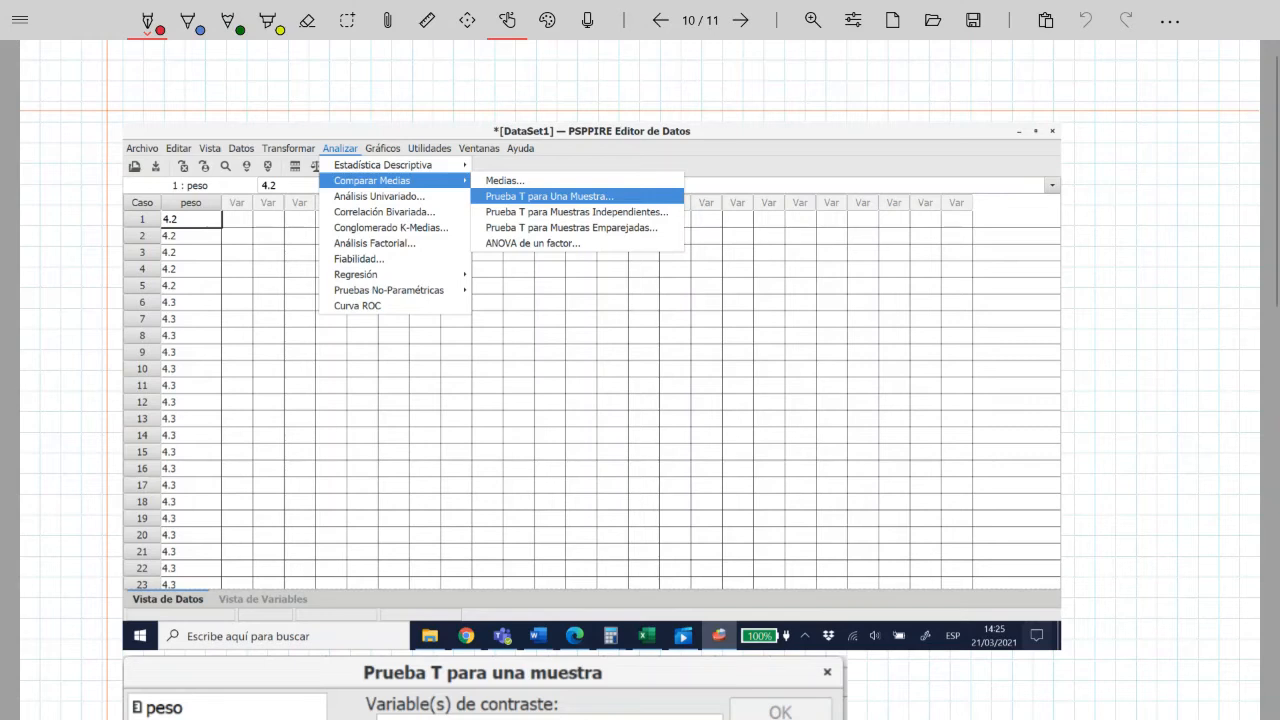
# - On page 10 of the notes document, mark Analizar and Comparar Medias in red and circle Prueba T para Una Muestra
pyautogui.moveTo(349, 126); pyautogui.dragTo(362, 92)
pyautogui.moveTo(552, 215); pyautogui.dragTo(636, 207)
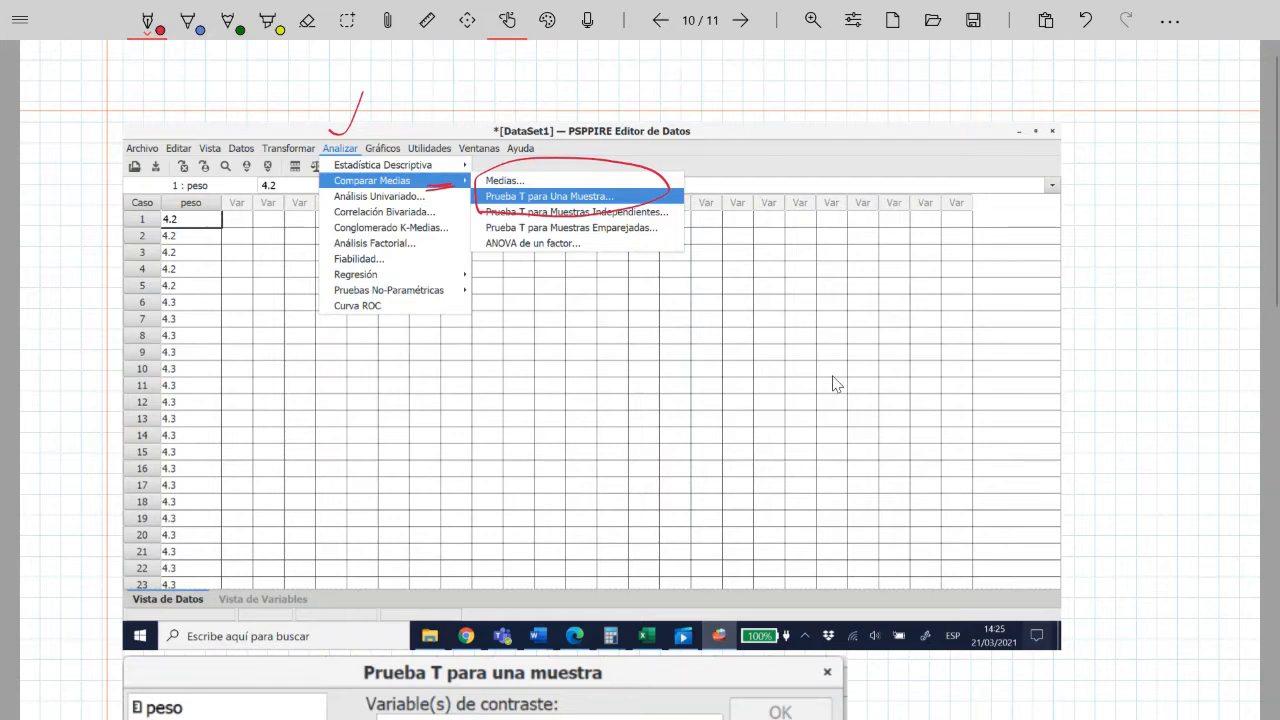
# - On the empty Prueba T dialog image, circle peso and the transfer button and draw an arrow from peso to Variable(s) de contraste
pyautogui.scroll(-5, 834, 380)
pyautogui.scroll(-2, 832, 375)
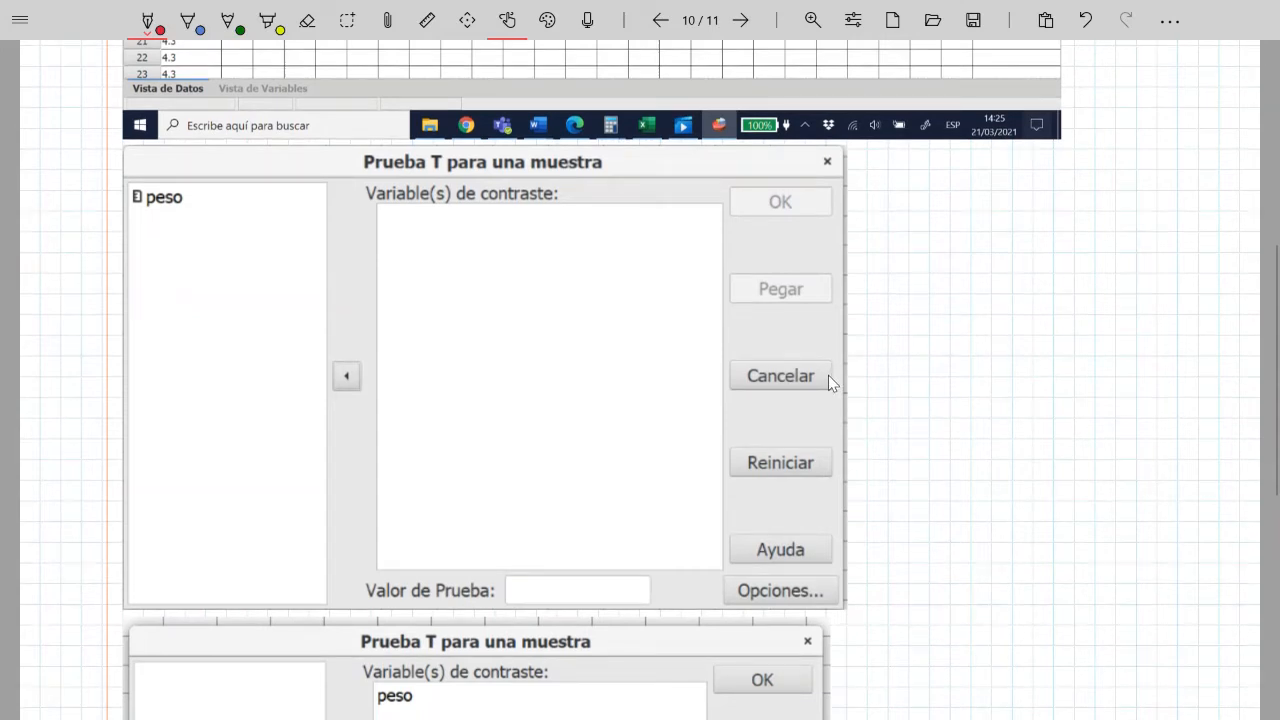
pyautogui.moveTo(140, 229)
pyautogui.mouseDown()
pyautogui.moveTo(222, 206)
pyautogui.moveTo(116, 198)
pyautogui.moveTo(152, 233)
pyautogui.mouseUp()
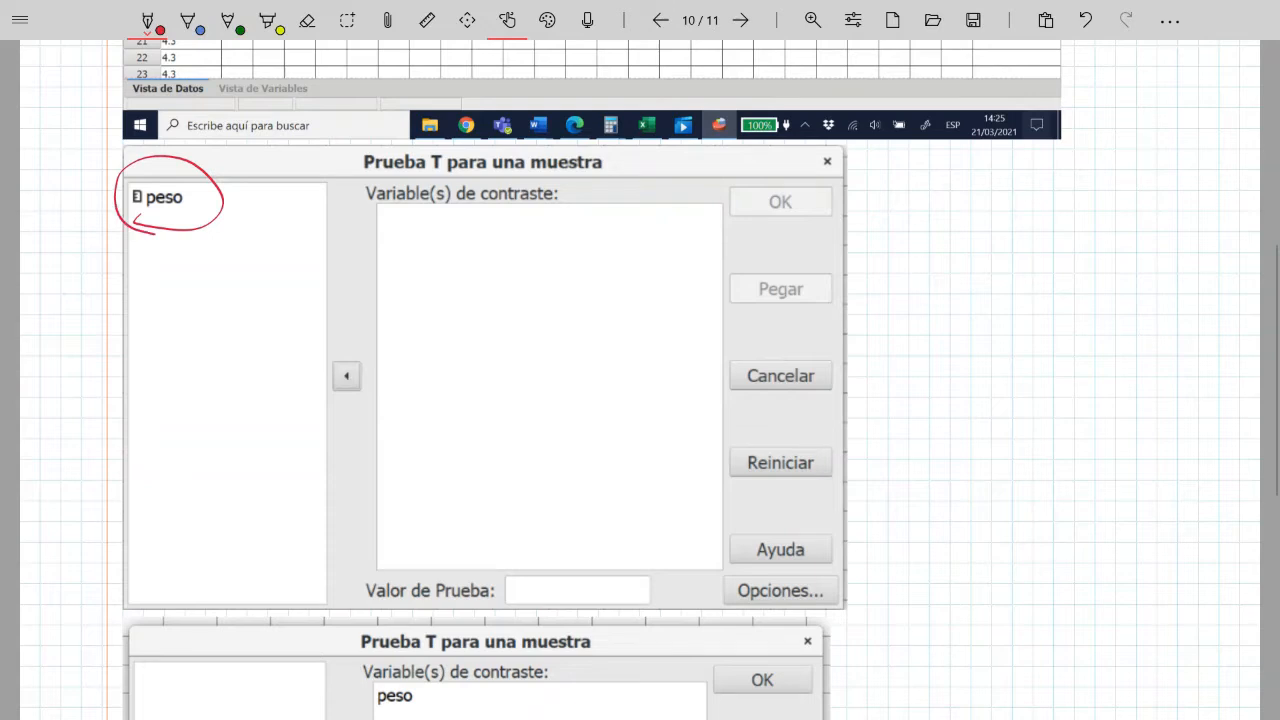
pyautogui.moveTo(229, 205)
pyautogui.mouseDown()
pyautogui.moveTo(372, 228)
pyautogui.moveTo(371, 240)
pyautogui.mouseUp()
pyautogui.moveTo(134, 209); pyautogui.dragTo(207, 199)
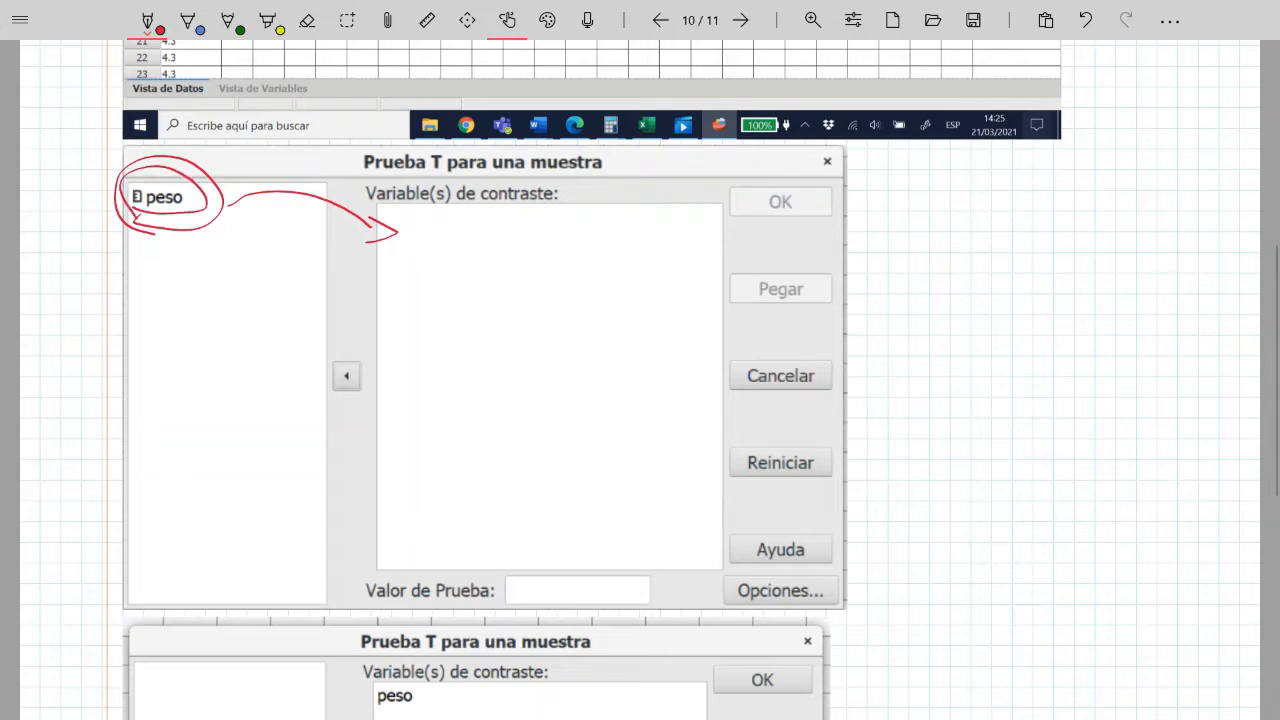
pyautogui.moveTo(333, 405)
pyautogui.mouseDown()
pyautogui.moveTo(360, 402)
pyautogui.moveTo(325, 320)
pyautogui.moveTo(310, 410)
pyautogui.moveTo(347, 404)
pyautogui.mouseUp()
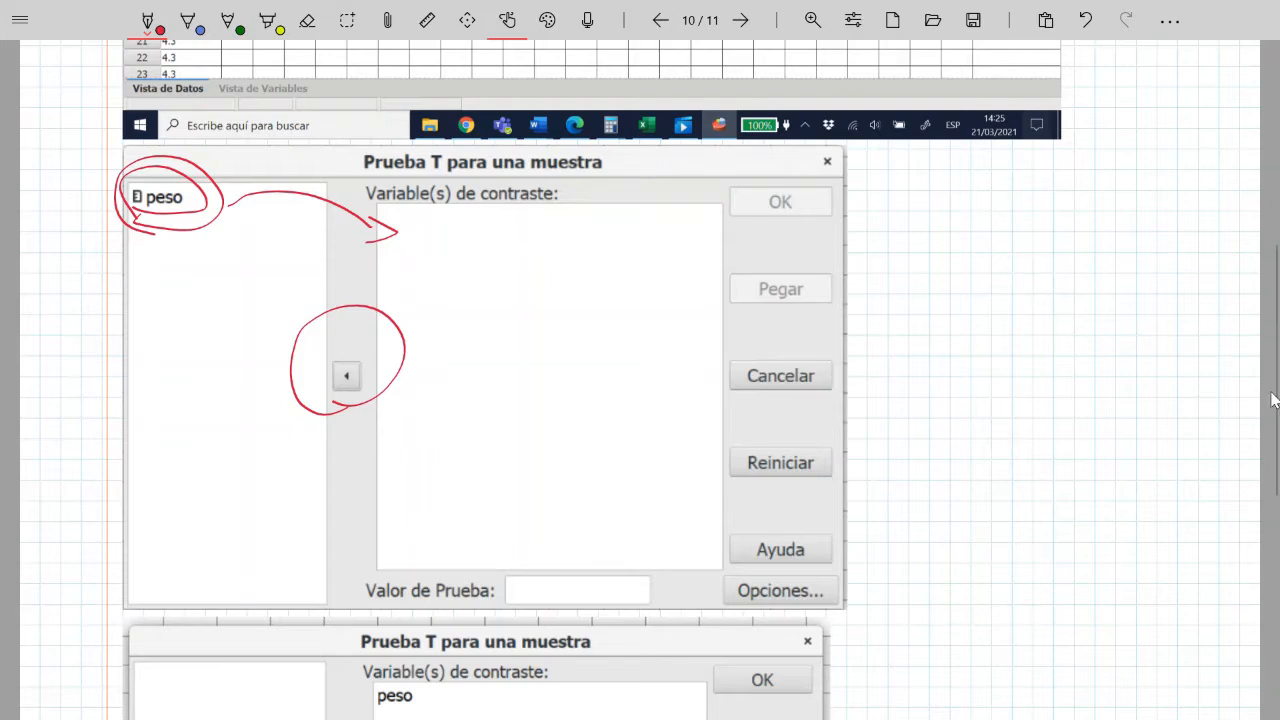
# - Circle peso in the Variable(s) de contraste list of the second Prueba T dialog image
pyautogui.scroll(-5, 806, 470)
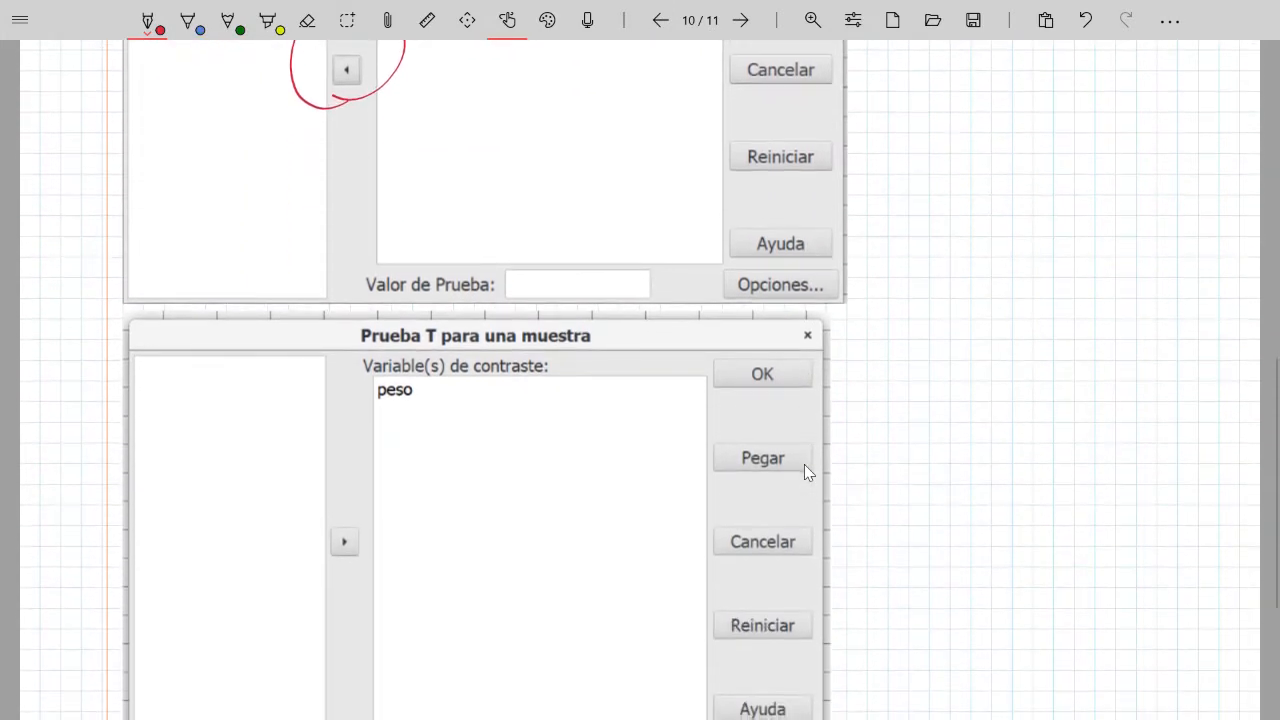
pyautogui.moveTo(418, 428)
pyautogui.mouseDown()
pyautogui.moveTo(462, 392)
pyautogui.moveTo(352, 420)
pyautogui.moveTo(457, 432)
pyautogui.mouseUp()
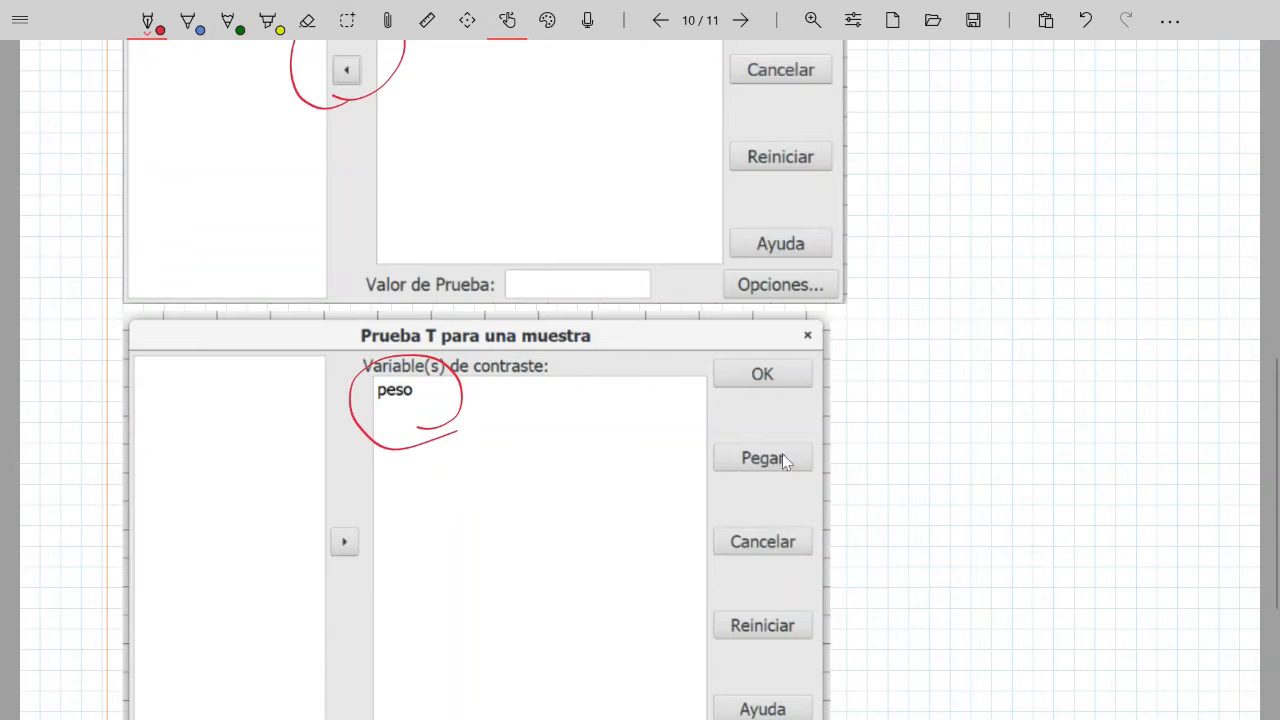
pyautogui.scroll(-4, 719, 469)
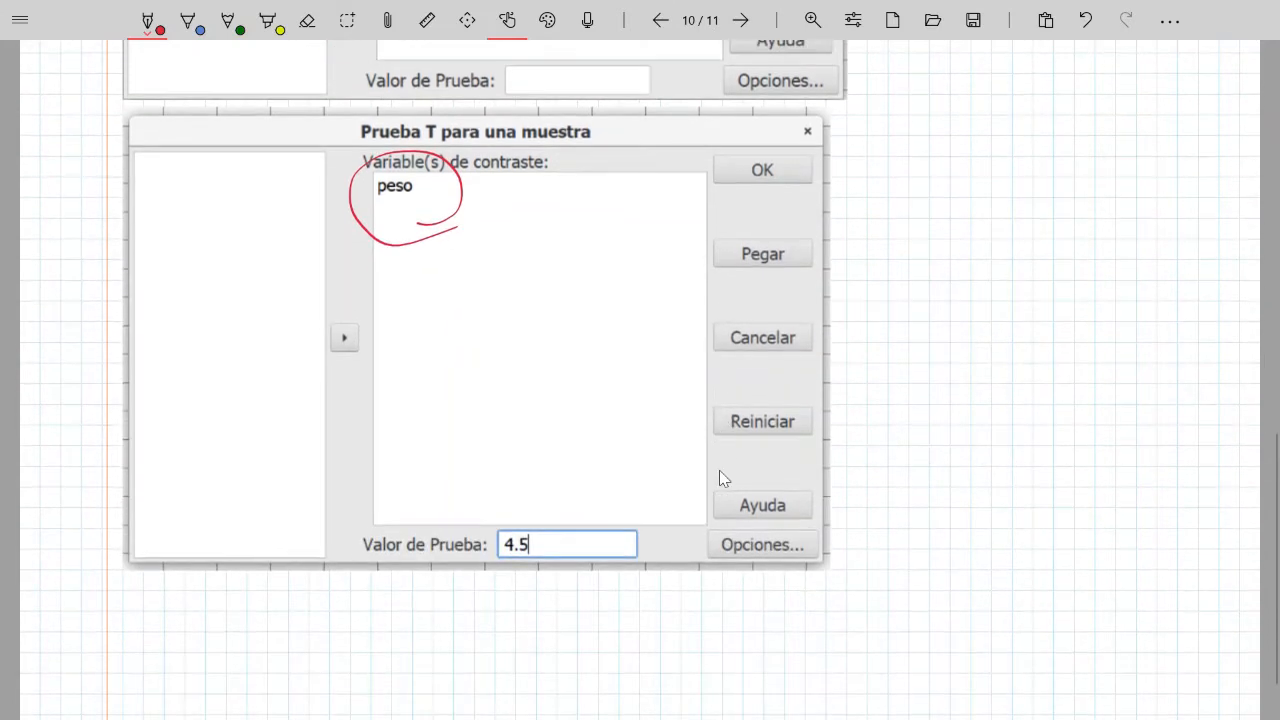
# - In the second Prueba T dialog image, circle Valor de Prueba, its 4.5 entry and the OK button in red
pyautogui.moveTo(372, 572)
pyautogui.mouseDown()
pyautogui.moveTo(480, 546)
pyautogui.moveTo(350, 528)
pyautogui.moveTo(374, 574)
pyautogui.mouseUp()
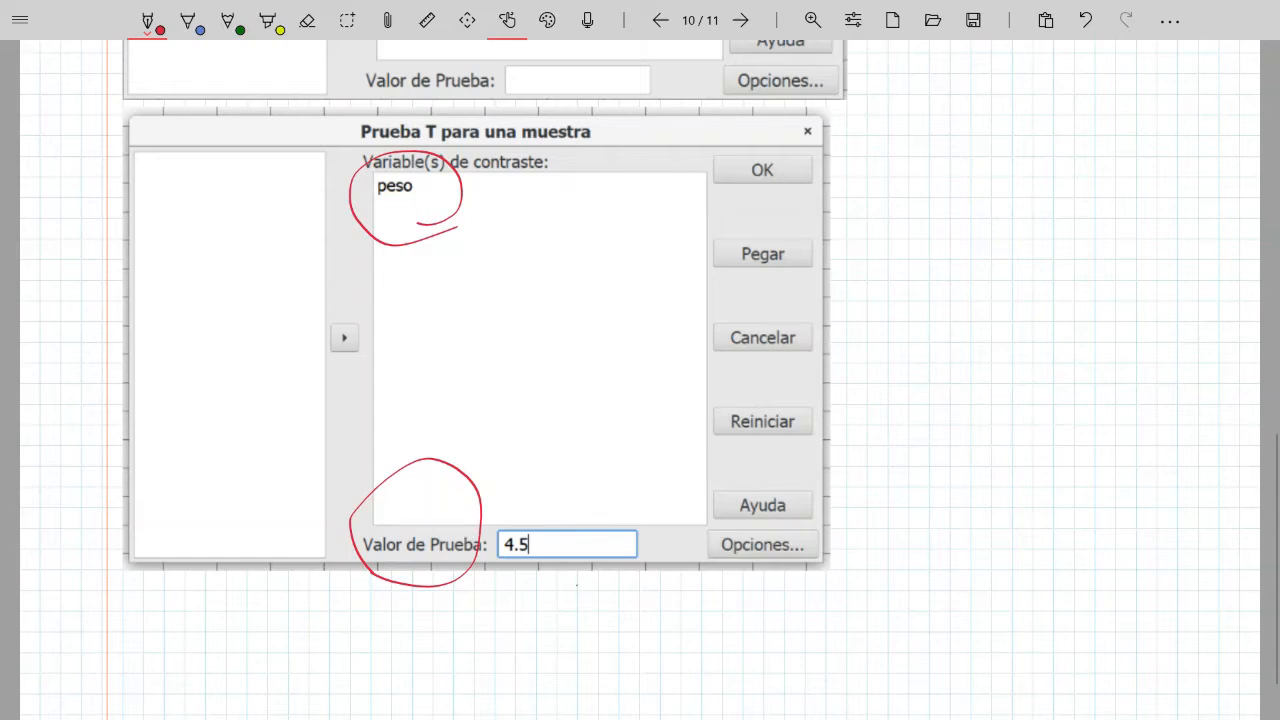
pyautogui.moveTo(548, 570)
pyautogui.mouseDown()
pyautogui.moveTo(512, 500)
pyautogui.moveTo(536, 570)
pyautogui.mouseUp()
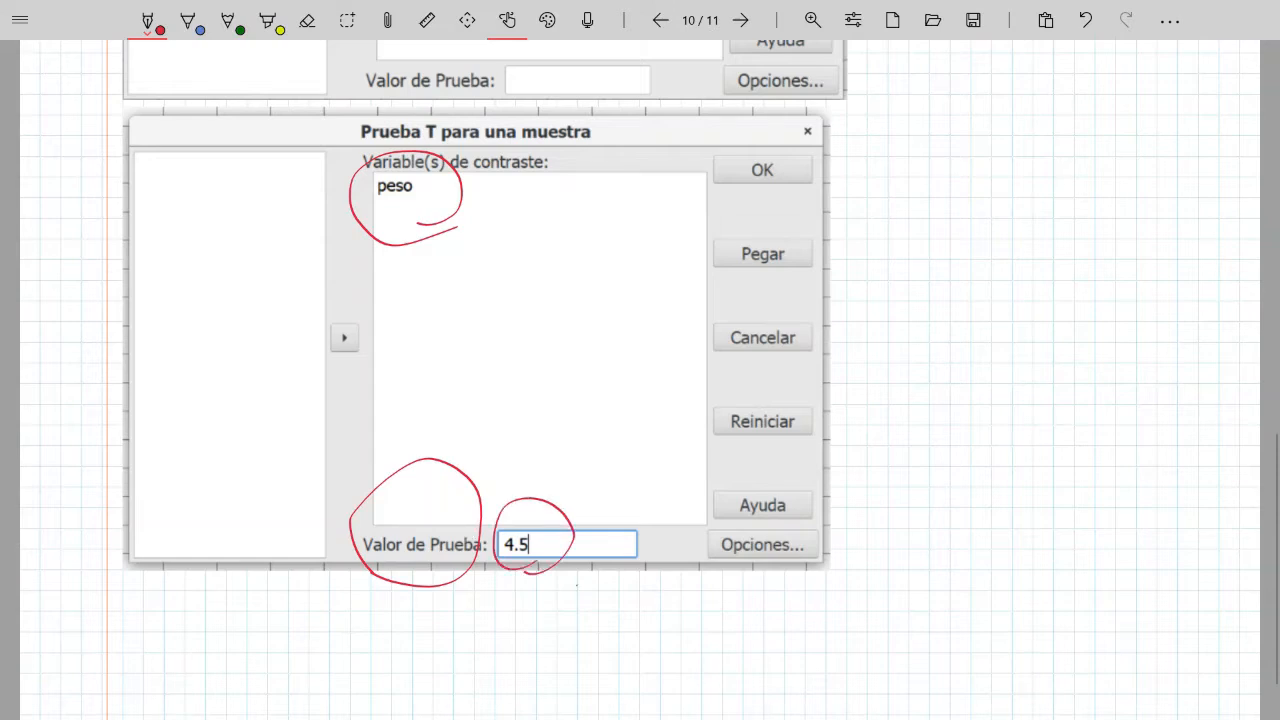
pyautogui.moveTo(720, 193)
pyautogui.mouseDown()
pyautogui.moveTo(845, 178)
pyautogui.moveTo(695, 158)
pyautogui.moveTo(686, 190)
pyautogui.moveTo(718, 194)
pyautogui.mouseUp()
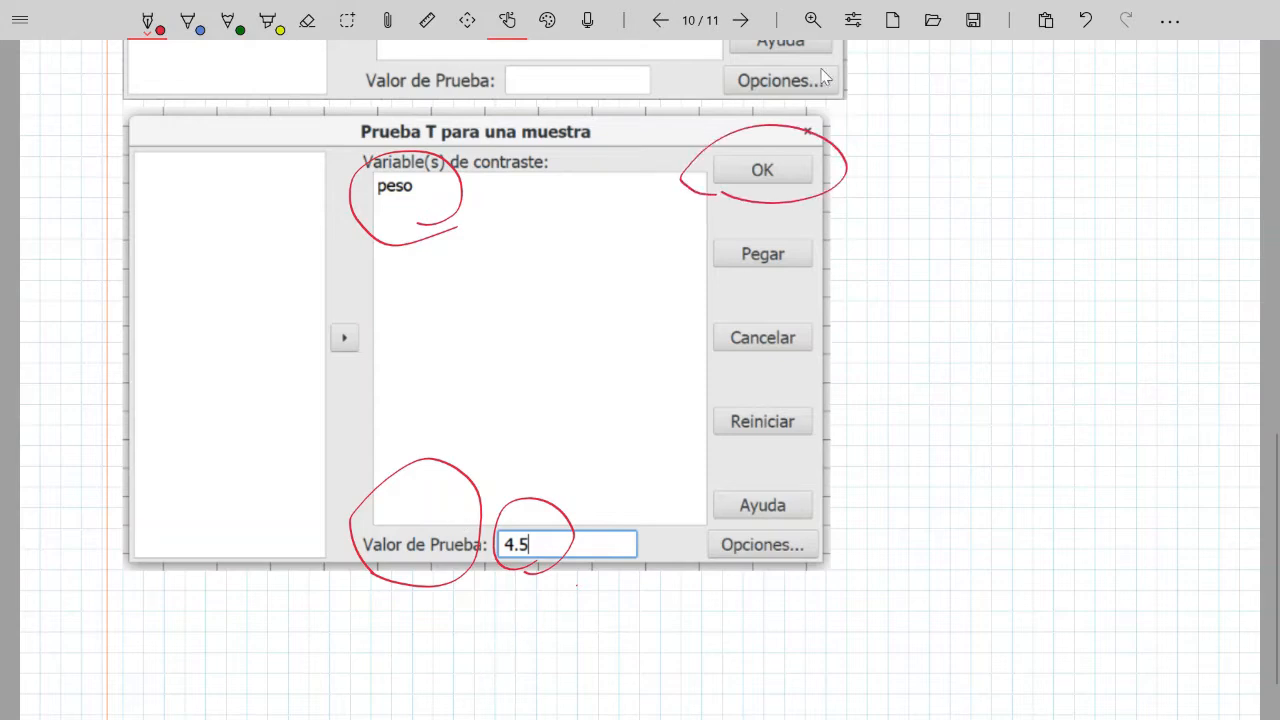
# - On page 11 of the notes, underline peso and circle N and Media in the Estadísticas de una muestra table
pyautogui.click(740, 21)
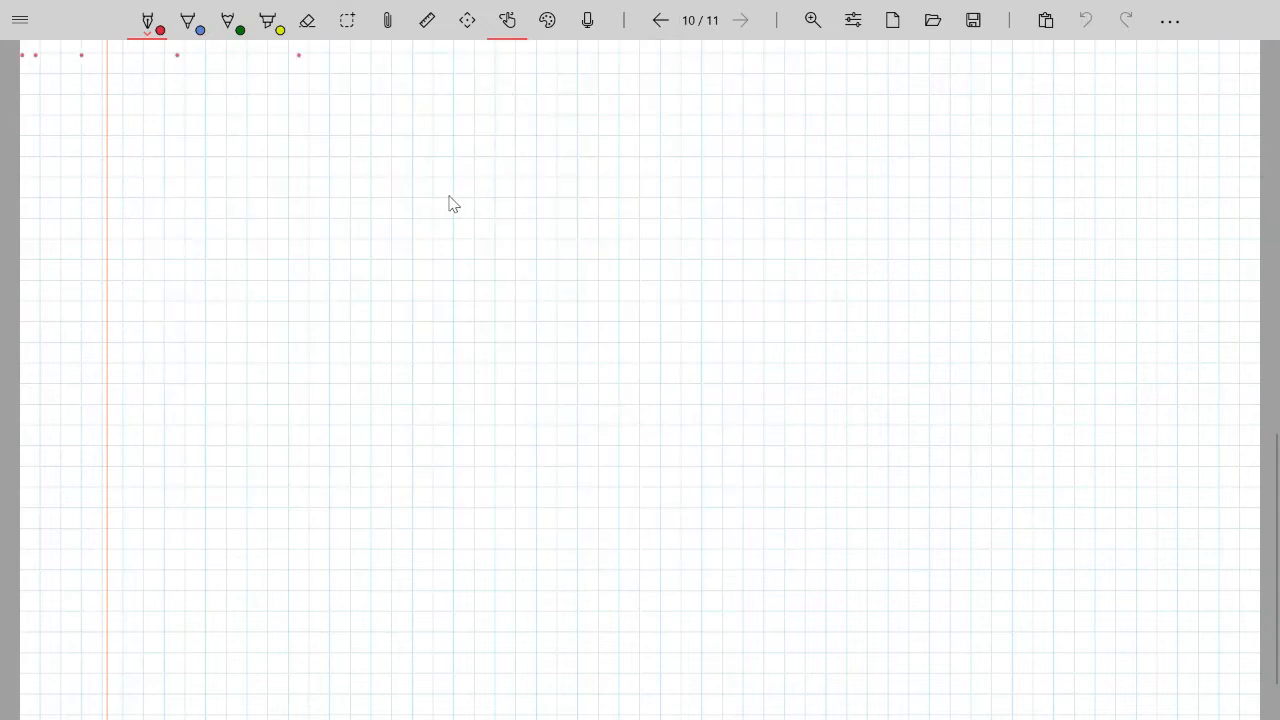
pyautogui.scroll(3, 452, 203)
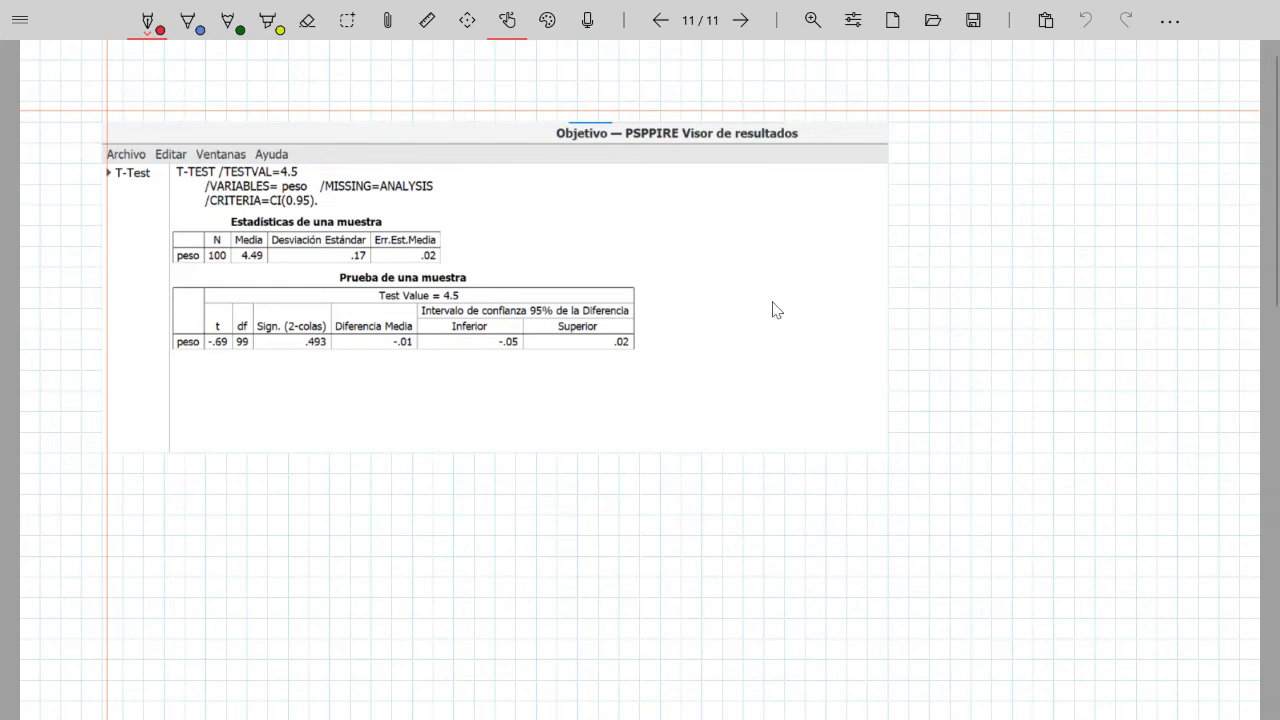
pyautogui.moveTo(173, 276)
pyautogui.mouseDown()
pyautogui.moveTo(238, 250)
pyautogui.moveTo(203, 240)
pyautogui.moveTo(206, 282)
pyautogui.mouseUp()
pyautogui.moveTo(248, 276)
pyautogui.mouseDown()
pyautogui.moveTo(286, 252)
pyautogui.moveTo(236, 228)
pyautogui.moveTo(230, 280)
pyautogui.moveTo(258, 284)
pyautogui.mouseUp()
# - Handwrite "4,5 libras" in red beside the T-TEST syntax in the results image
pyautogui.moveTo(590, 172); pyautogui.dragTo(622, 250)
pyautogui.moveTo(676, 173)
pyautogui.mouseDown()
pyautogui.moveTo(656, 175)
pyautogui.moveTo(656, 217)
pyautogui.moveTo(704, 198)
pyautogui.moveTo(730, 205)
pyautogui.mouseUp()
pyautogui.moveTo(743, 153)
pyautogui.mouseDown()
pyautogui.moveTo(746, 200)
pyautogui.moveTo(815, 190)
pyautogui.moveTo(816, 202)
pyautogui.mouseUp()
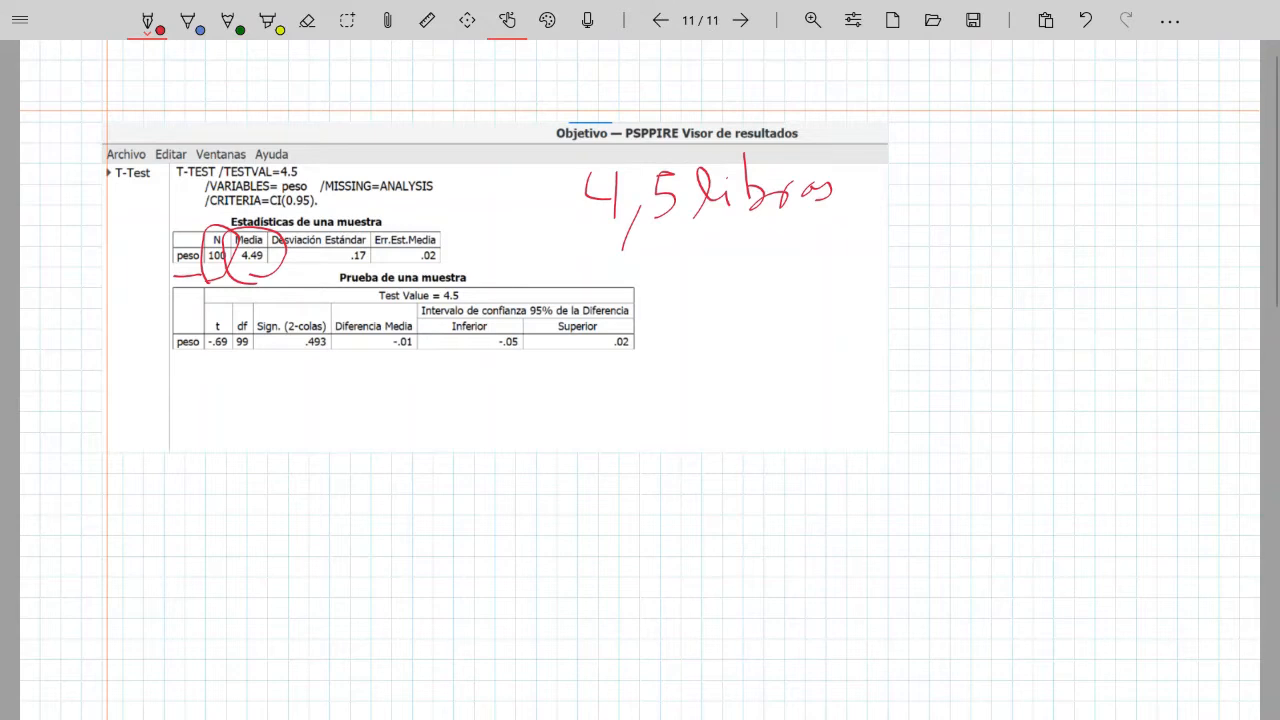
# - Circle the Desviación Estándar and Err.Est.Media values and add a check mark beside the Estadísticas de una muestra table
pyautogui.moveTo(334, 258)
pyautogui.mouseDown()
pyautogui.moveTo(352, 281)
pyautogui.moveTo(386, 236)
pyautogui.moveTo(338, 272)
pyautogui.mouseUp()
pyautogui.moveTo(450, 266)
pyautogui.mouseDown()
pyautogui.moveTo(442, 221)
pyautogui.moveTo(434, 266)
pyautogui.mouseUp()
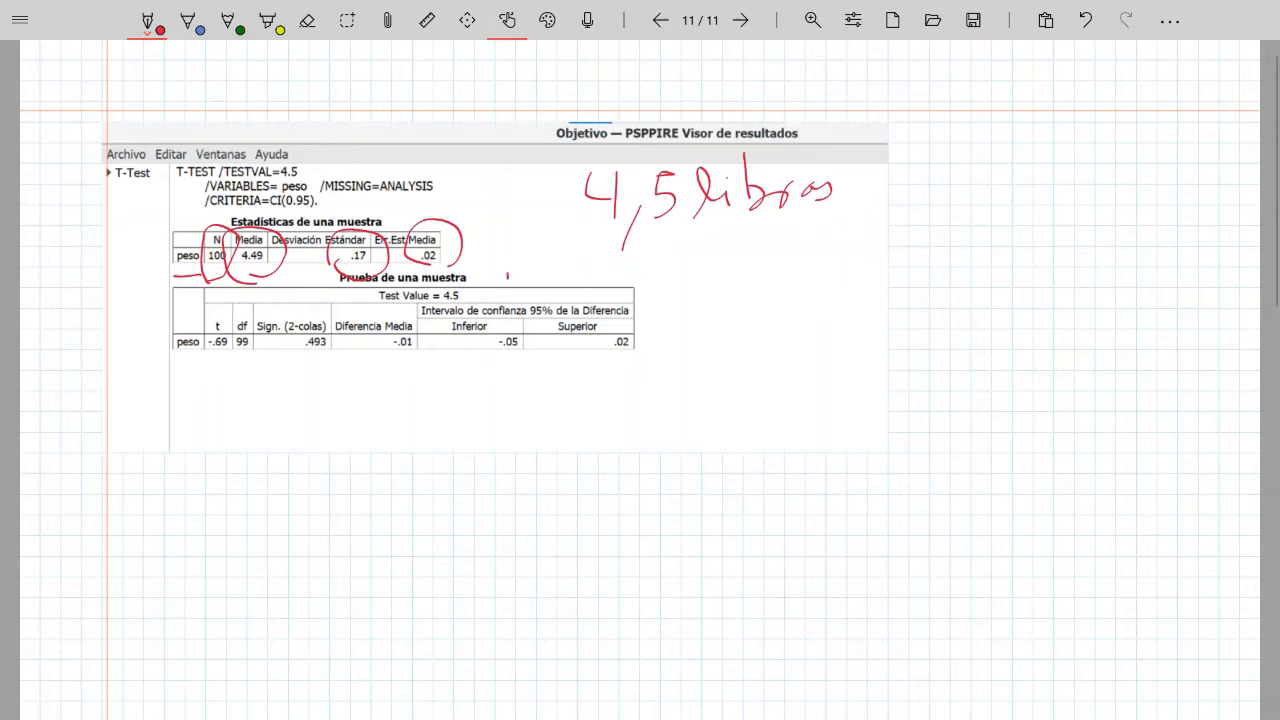
pyautogui.moveTo(507, 275); pyautogui.dragTo(548, 237)
# - Circle Sign. (2-colas) in the Prueba de una muestra table and handwrite 0,493 below the table
pyautogui.moveTo(295, 370)
pyautogui.mouseDown()
pyautogui.moveTo(327, 372)
pyautogui.moveTo(344, 315)
pyautogui.moveTo(248, 316)
pyautogui.mouseUp()
pyautogui.scroll(1, 300, 330)
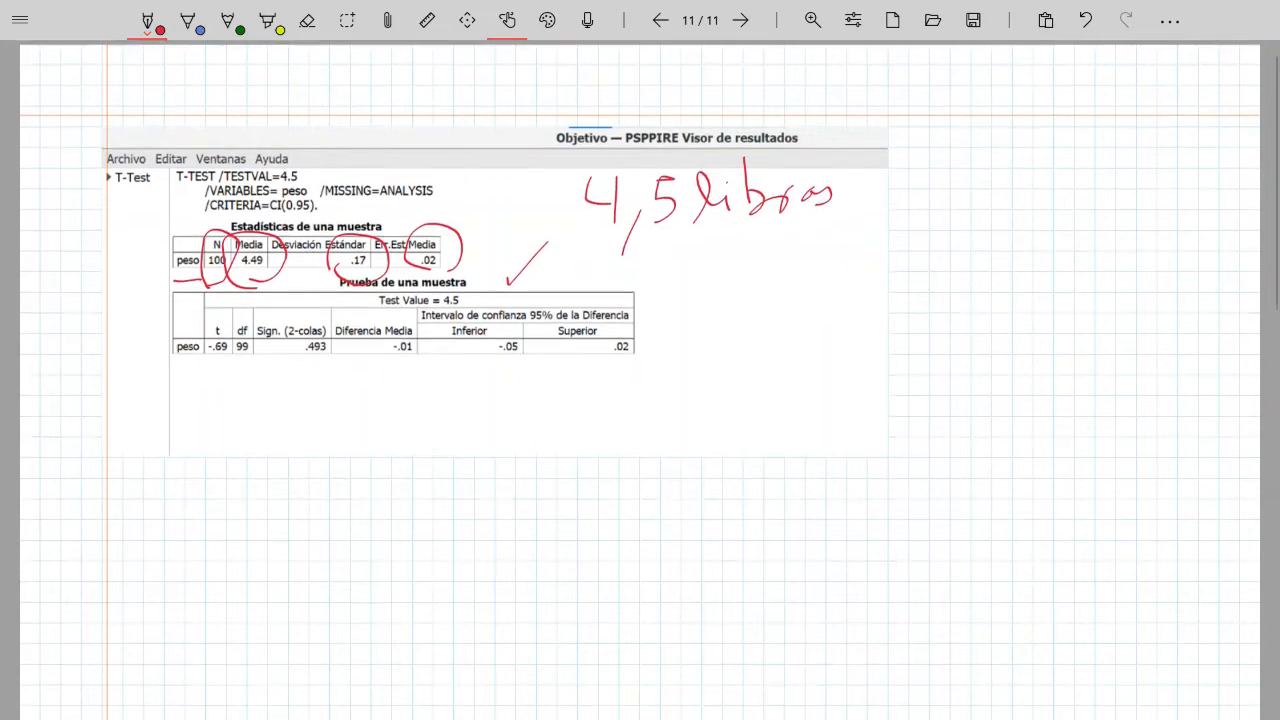
pyautogui.scroll(-1, 300, 330)
pyautogui.moveTo(306, 367)
pyautogui.mouseDown()
pyautogui.moveTo(324, 368)
pyautogui.moveTo(290, 294)
pyautogui.moveTo(295, 360)
pyautogui.moveTo(314, 366)
pyautogui.mouseUp()
pyautogui.moveTo(466, 375)
pyautogui.mouseDown()
pyautogui.moveTo(462, 412)
pyautogui.moveTo(457, 381)
pyautogui.moveTo(506, 418)
pyautogui.mouseUp()
pyautogui.moveTo(534, 370); pyautogui.dragTo(554, 390)
pyautogui.moveTo(548, 376); pyautogui.dragTo(552, 412)
pyautogui.moveTo(574, 372)
pyautogui.mouseDown()
pyautogui.moveTo(576, 408)
pyautogui.moveTo(614, 392)
pyautogui.moveTo(598, 410)
pyautogui.mouseUp()
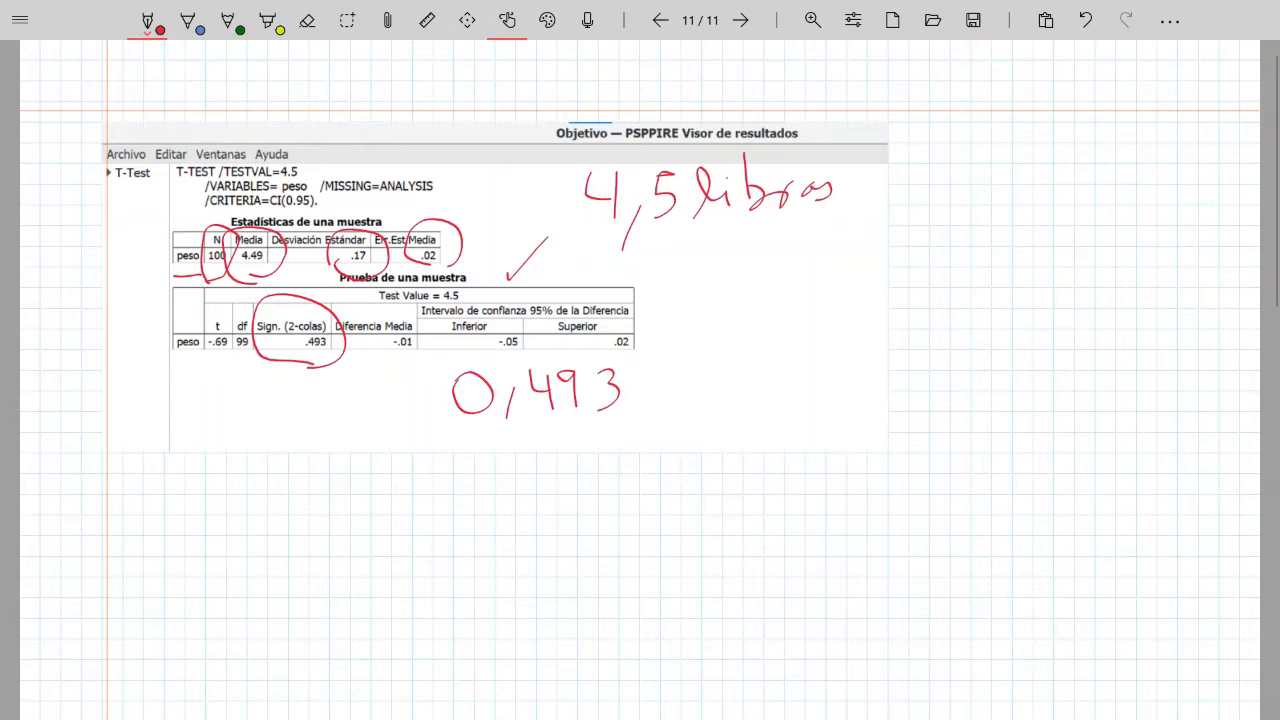
# - Handwrite α with 0,5 beneath it and place an approximately-equal sign between 0,493 and 0,5
pyautogui.moveTo(758, 292)
pyautogui.mouseDown()
pyautogui.moveTo(760, 318)
pyautogui.moveTo(780, 330)
pyautogui.moveTo(793, 289)
pyautogui.mouseUp()
pyautogui.moveTo(748, 358); pyautogui.dragTo(781, 404)
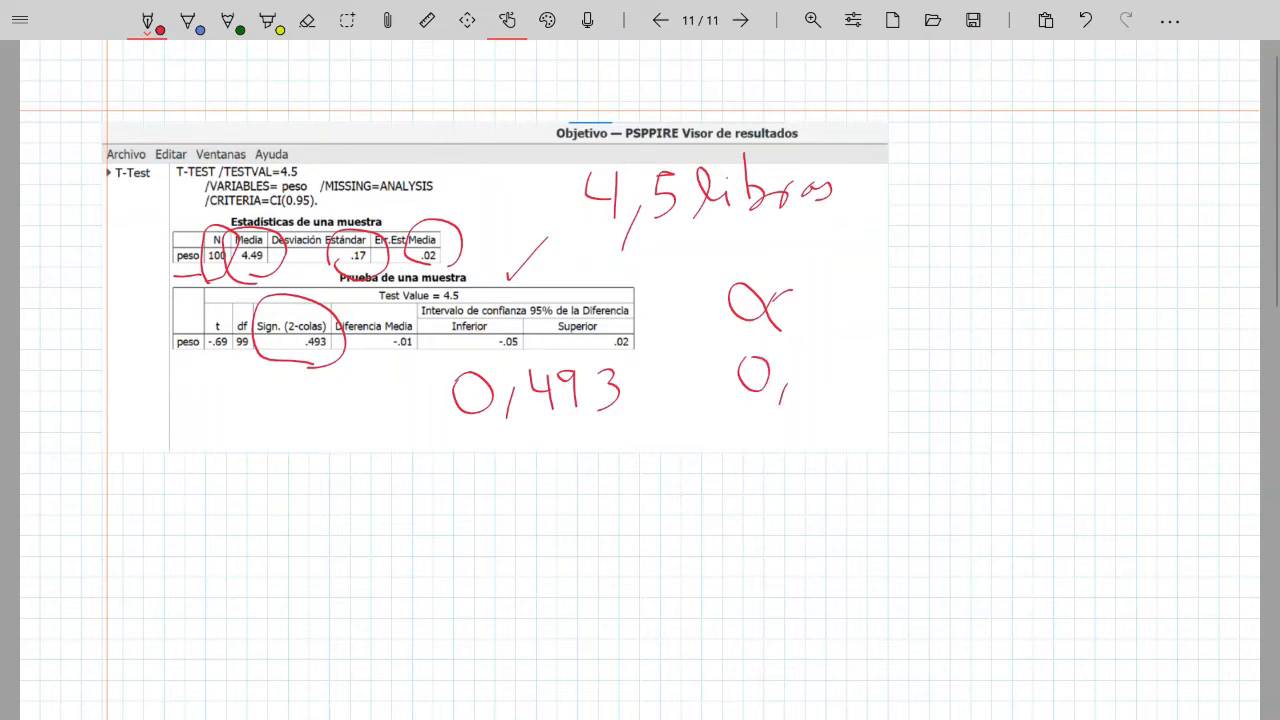
pyautogui.moveTo(804, 354)
pyautogui.mouseDown()
pyautogui.moveTo(824, 350)
pyautogui.moveTo(826, 372)
pyautogui.moveTo(801, 386)
pyautogui.mouseUp()
pyautogui.moveTo(660, 380)
pyautogui.mouseDown()
pyautogui.moveTo(693, 368)
pyautogui.moveTo(676, 408)
pyautogui.moveTo(696, 402)
pyautogui.mouseUp()
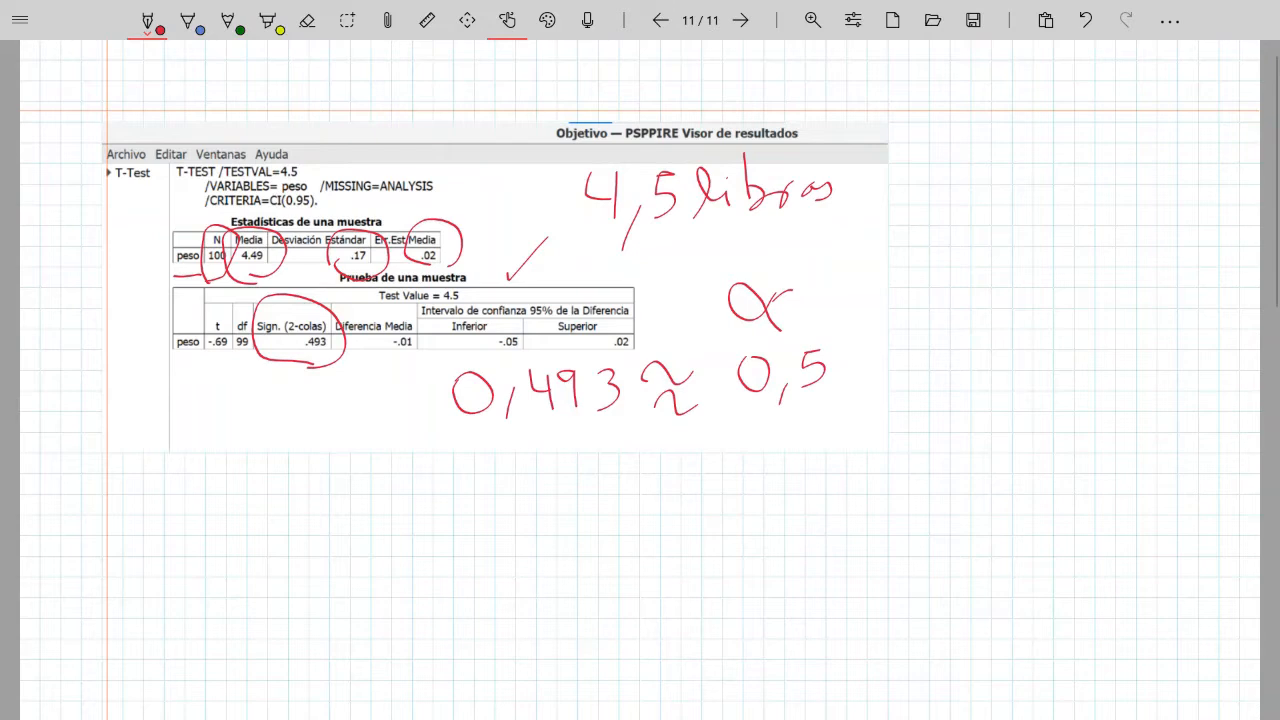
# - Handwrite the opening of the conclusion, "Con un nivel de significancia", beneath the results image
pyautogui.moveTo(244, 432)
pyautogui.mouseDown()
pyautogui.moveTo(246, 482)
pyautogui.moveTo(258, 474)
pyautogui.moveTo(294, 496)
pyautogui.mouseUp()
pyautogui.moveTo(341, 467)
pyautogui.mouseDown()
pyautogui.moveTo(350, 500)
pyautogui.moveTo(441, 494)
pyautogui.moveTo(466, 490)
pyautogui.moveTo(486, 452)
pyautogui.moveTo(498, 490)
pyautogui.mouseUp()
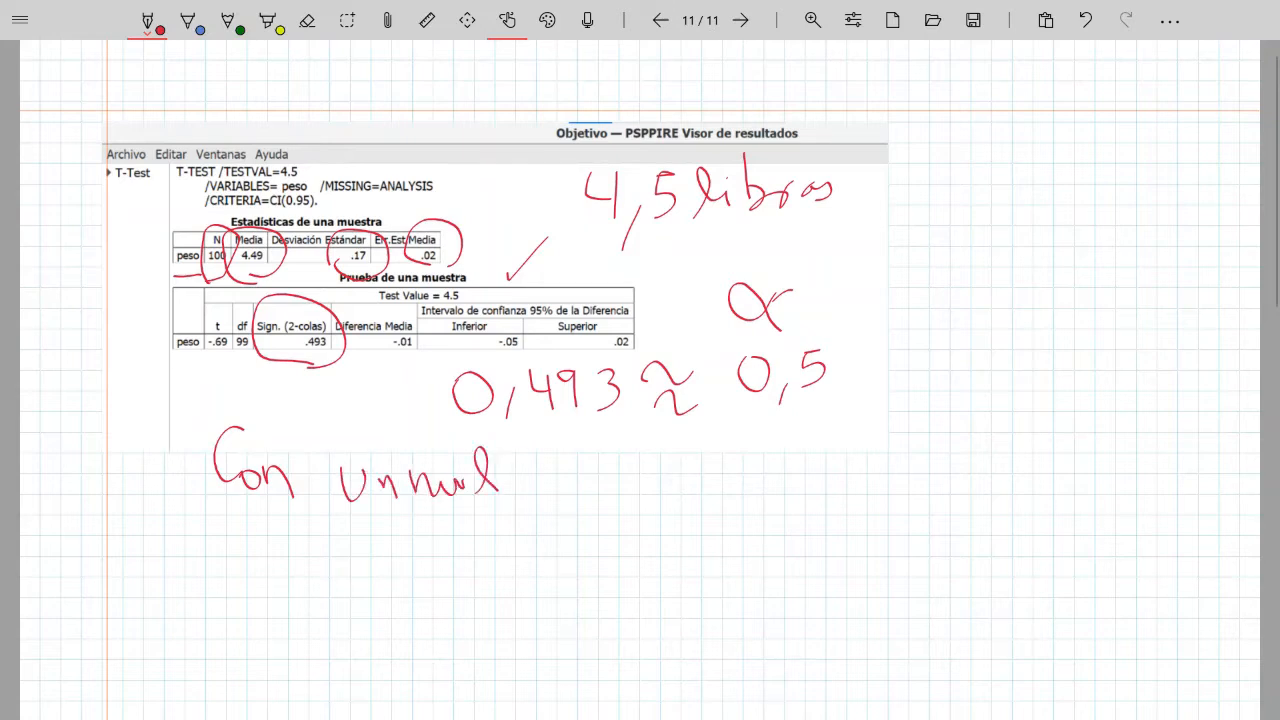
pyautogui.moveTo(540, 440)
pyautogui.mouseDown()
pyautogui.moveTo(530, 488)
pyautogui.moveTo(630, 488)
pyautogui.moveTo(624, 528)
pyautogui.mouseUp()
pyautogui.moveTo(650, 474)
pyautogui.mouseDown()
pyautogui.moveTo(650, 496)
pyautogui.moveTo(672, 490)
pyautogui.mouseUp()
pyautogui.moveTo(692, 438); pyautogui.dragTo(686, 526)
pyautogui.moveTo(694, 480); pyautogui.dragTo(775, 498)
pyautogui.moveTo(812, 490); pyautogui.dragTo(835, 498)
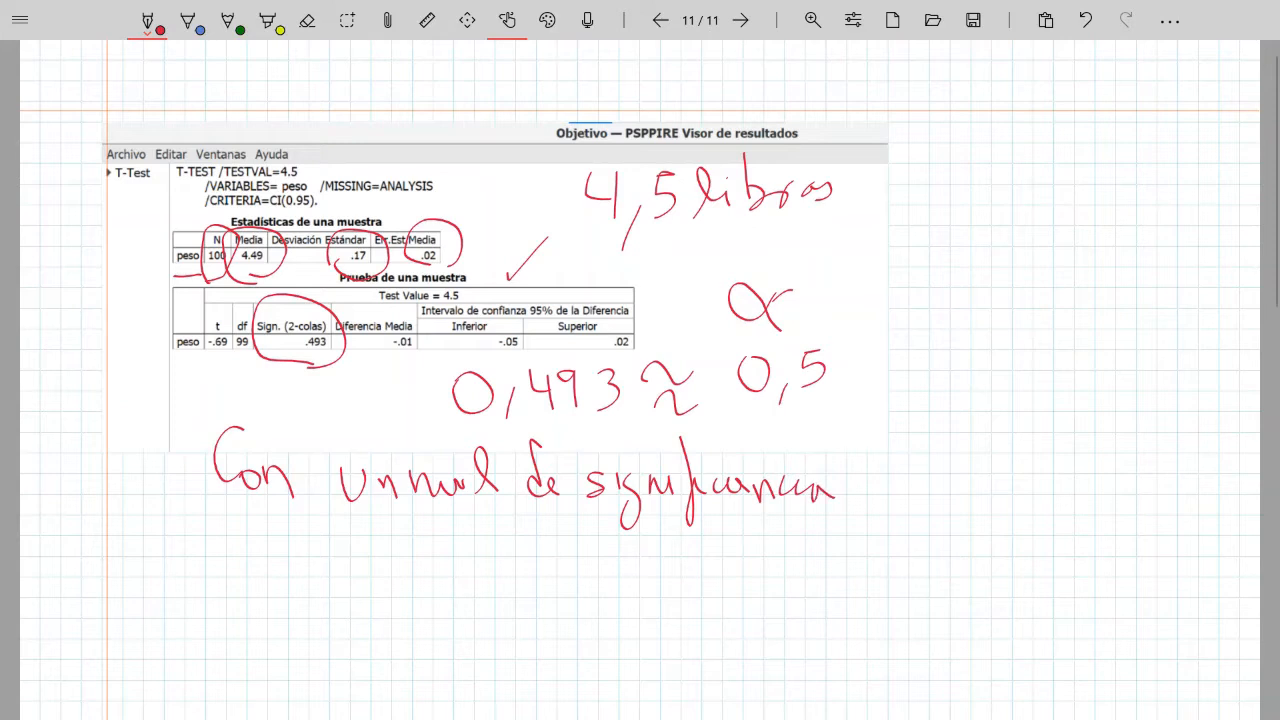
# - Continue the handwritten conclusion on a second line with "de 0,493 el peso de los"
pyautogui.moveTo(245, 493)
pyautogui.mouseDown()
pyautogui.moveTo(246, 568)
pyautogui.moveTo(288, 566)
pyautogui.mouseUp()
pyautogui.moveTo(338, 531); pyautogui.dragTo(365, 587)
pyautogui.moveTo(391, 529)
pyautogui.mouseDown()
pyautogui.moveTo(386, 556)
pyautogui.moveTo(404, 554)
pyautogui.mouseUp()
pyautogui.moveTo(406, 530)
pyautogui.mouseDown()
pyautogui.moveTo(406, 574)
pyautogui.moveTo(438, 548)
pyautogui.moveTo(439, 577)
pyautogui.moveTo(476, 553)
pyautogui.moveTo(470, 576)
pyautogui.moveTo(540, 558)
pyautogui.moveTo(614, 597)
pyautogui.moveTo(640, 560)
pyautogui.moveTo(706, 566)
pyautogui.mouseUp()
pyautogui.moveTo(756, 518)
pyautogui.mouseDown()
pyautogui.moveTo(736, 566)
pyautogui.moveTo(858, 566)
pyautogui.moveTo(842, 574)
pyautogui.mouseUp()
# - Write the conclusion's third line, "pollos de mi granja es estadístic. igual"
pyautogui.moveTo(250, 604)
pyautogui.mouseDown()
pyautogui.moveTo(252, 645)
pyautogui.moveTo(288, 612)
pyautogui.moveTo(312, 626)
pyautogui.moveTo(328, 618)
pyautogui.mouseUp()
pyautogui.moveTo(344, 610)
pyautogui.mouseDown()
pyautogui.moveTo(340, 622)
pyautogui.moveTo(352, 610)
pyautogui.mouseUp()
pyautogui.moveTo(356, 606); pyautogui.dragTo(360, 624)
pyautogui.moveTo(418, 578)
pyautogui.mouseDown()
pyautogui.moveTo(406, 614)
pyautogui.moveTo(430, 600)
pyautogui.moveTo(482, 604)
pyautogui.moveTo(552, 648)
pyautogui.moveTo(566, 638)
pyautogui.mouseUp()
pyautogui.moveTo(578, 594)
pyautogui.mouseDown()
pyautogui.moveTo(582, 616)
pyautogui.moveTo(640, 612)
pyautogui.moveTo(644, 642)
pyautogui.mouseUp()
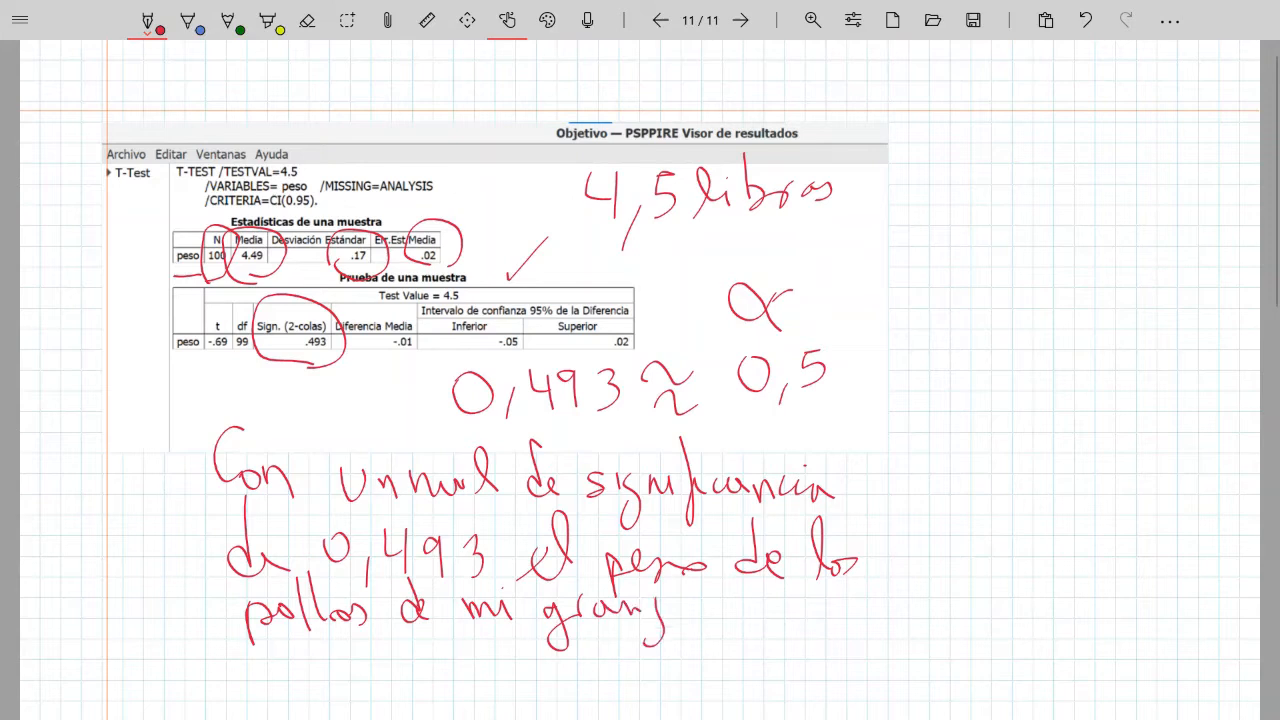
pyautogui.moveTo(688, 602); pyautogui.dragTo(692, 614)
pyautogui.moveTo(722, 604); pyautogui.dragTo(746, 616)
pyautogui.moveTo(784, 604)
pyautogui.mouseDown()
pyautogui.moveTo(776, 618)
pyautogui.moveTo(824, 616)
pyautogui.moveTo(840, 600)
pyautogui.moveTo(866, 614)
pyautogui.moveTo(878, 574)
pyautogui.moveTo(896, 616)
pyautogui.mouseUp()
pyautogui.moveTo(904, 566); pyautogui.dragTo(906, 608)
pyautogui.moveTo(896, 592)
pyautogui.mouseDown()
pyautogui.moveTo(924, 590)
pyautogui.moveTo(933, 615)
pyautogui.moveTo(974, 615)
pyautogui.mouseUp()
pyautogui.moveTo(998, 600)
pyautogui.mouseDown()
pyautogui.moveTo(990, 636)
pyautogui.moveTo(1054, 568)
pyautogui.moveTo(1068, 612)
pyautogui.mouseUp()
# - Finish the handwritten conclusion with "a 4,5 libr." on a fourth line
pyautogui.moveTo(328, 668)
pyautogui.mouseDown()
pyautogui.moveTo(350, 688)
pyautogui.moveTo(410, 684)
pyautogui.moveTo(422, 710)
pyautogui.mouseUp()
pyautogui.moveTo(440, 658); pyautogui.dragTo(440, 702)
pyautogui.moveTo(434, 658)
pyautogui.mouseDown()
pyautogui.moveTo(458, 657)
pyautogui.moveTo(478, 700)
pyautogui.moveTo(512, 700)
pyautogui.mouseUp()
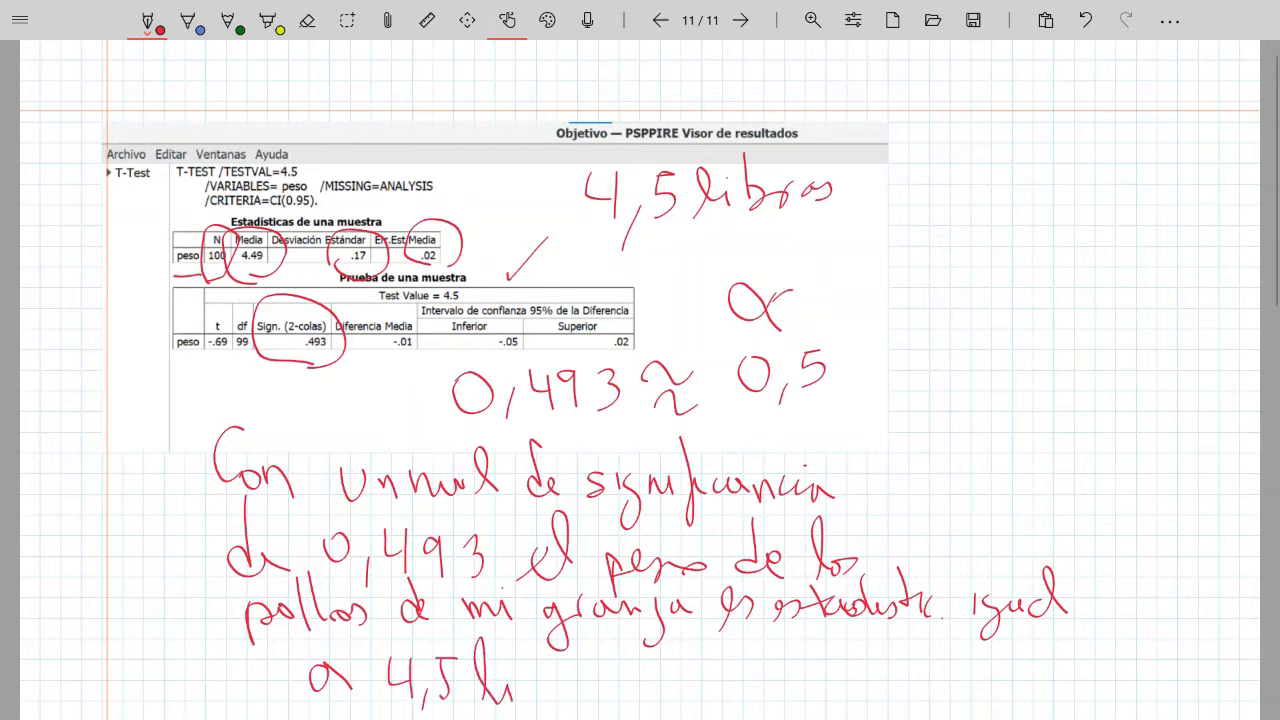
pyautogui.moveTo(532, 644); pyautogui.dragTo(530, 708)
pyautogui.moveTo(532, 688)
pyautogui.mouseDown()
pyautogui.moveTo(540, 706)
pyautogui.moveTo(550, 684)
pyautogui.mouseUp()
pyautogui.moveTo(556, 700); pyautogui.dragTo(566, 684)
# - Handwrite the comparison "0,01 < 0,5" to the right of the α symbol
pyautogui.moveTo(950, 284)
pyautogui.mouseDown()
pyautogui.moveTo(962, 310)
pyautogui.moveTo(948, 280)
pyautogui.mouseUp()
pyautogui.moveTo(1000, 305); pyautogui.dragTo(985, 332)
pyautogui.moveTo(1040, 278)
pyautogui.mouseDown()
pyautogui.moveTo(1060, 305)
pyautogui.moveTo(1045, 275)
pyautogui.mouseUp()
pyautogui.moveTo(1092, 270); pyautogui.dragTo(1098, 316)
pyautogui.moveTo(1158, 268)
pyautogui.mouseDown()
pyautogui.moveTo(1128, 290)
pyautogui.moveTo(1154, 300)
pyautogui.moveTo(1184, 264)
pyautogui.moveTo(1188, 314)
pyautogui.mouseUp()
pyautogui.moveTo(1243, 265); pyautogui.dragTo(1218, 300)
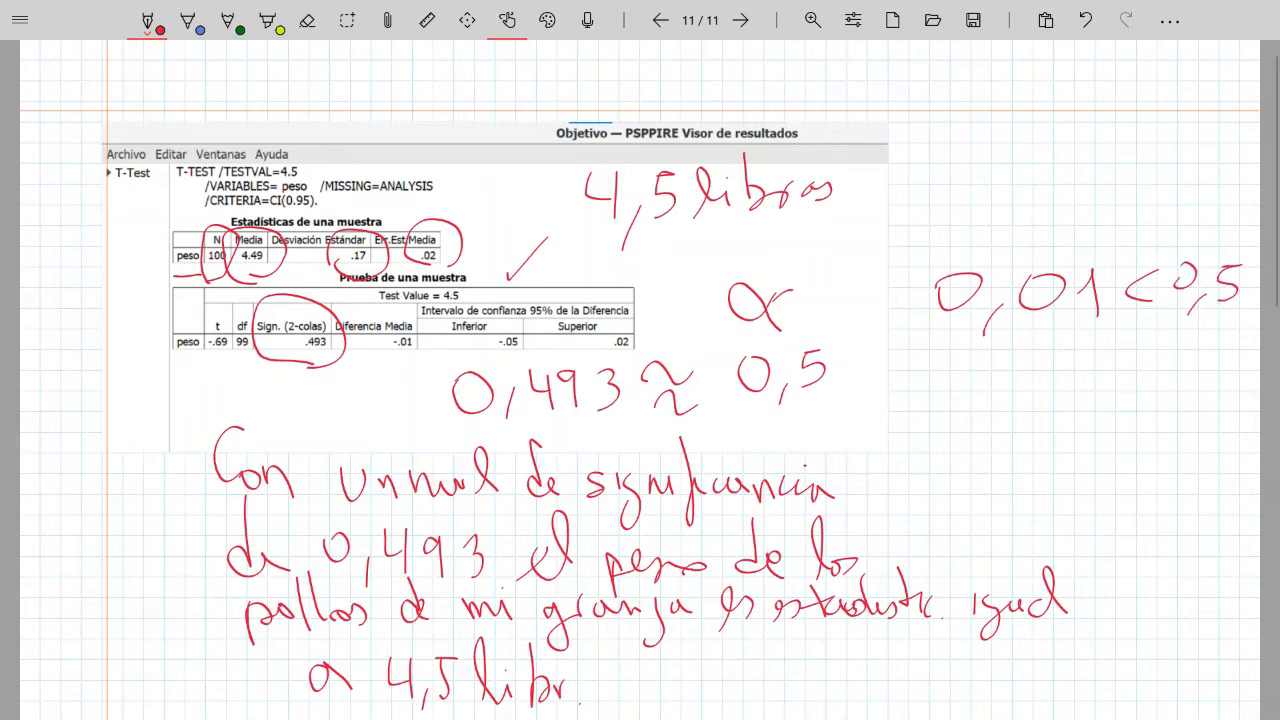
pyautogui.moveTo(946, 352)
pyautogui.mouseDown()
pyautogui.moveTo(1222, 330)
pyautogui.moveTo(1072, 224)
pyautogui.moveTo(912, 330)
pyautogui.moveTo(956, 352)
pyautogui.moveTo(1188, 314)
pyautogui.mouseUp()
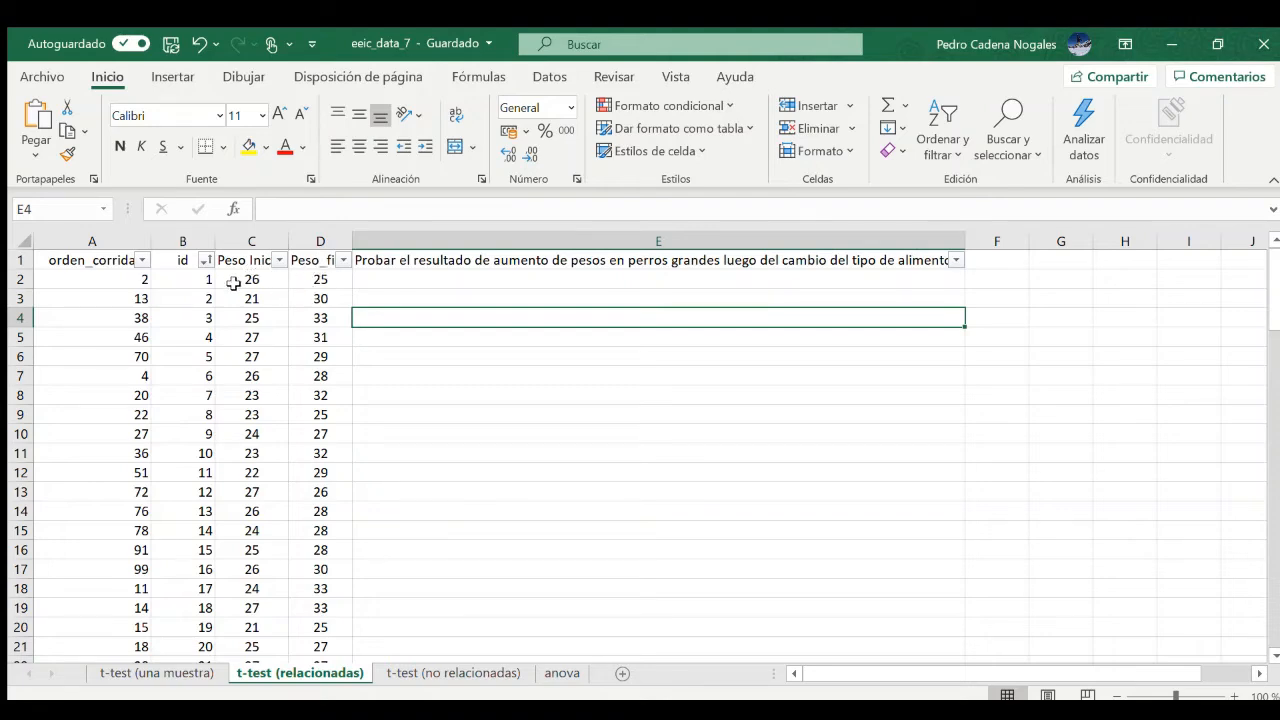
# - Switch to Excel and examine the initial and final dog weights for all ids on the t-test (relacionadas) sheet
pyautogui.scroll(-20, 246, 380)
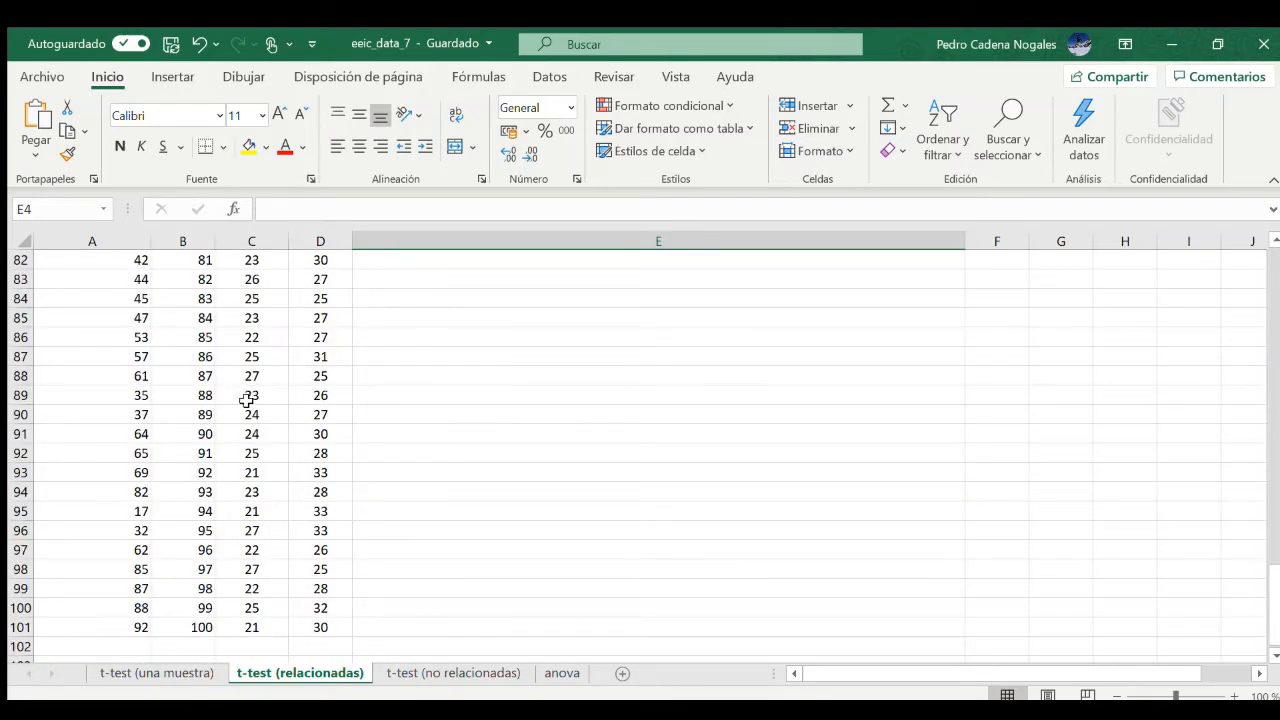
pyautogui.scroll(-5, 246, 398)
pyautogui.scroll(18, 234, 463)
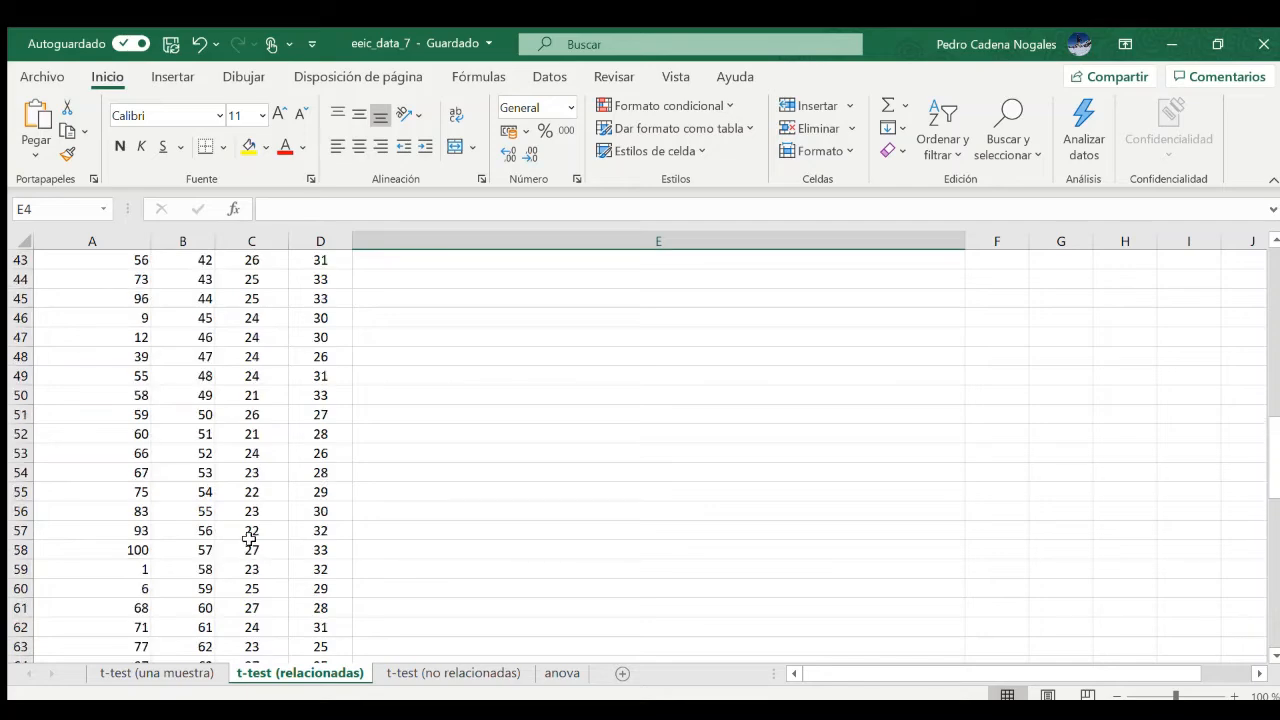
pyautogui.scroll(14, 248, 540)
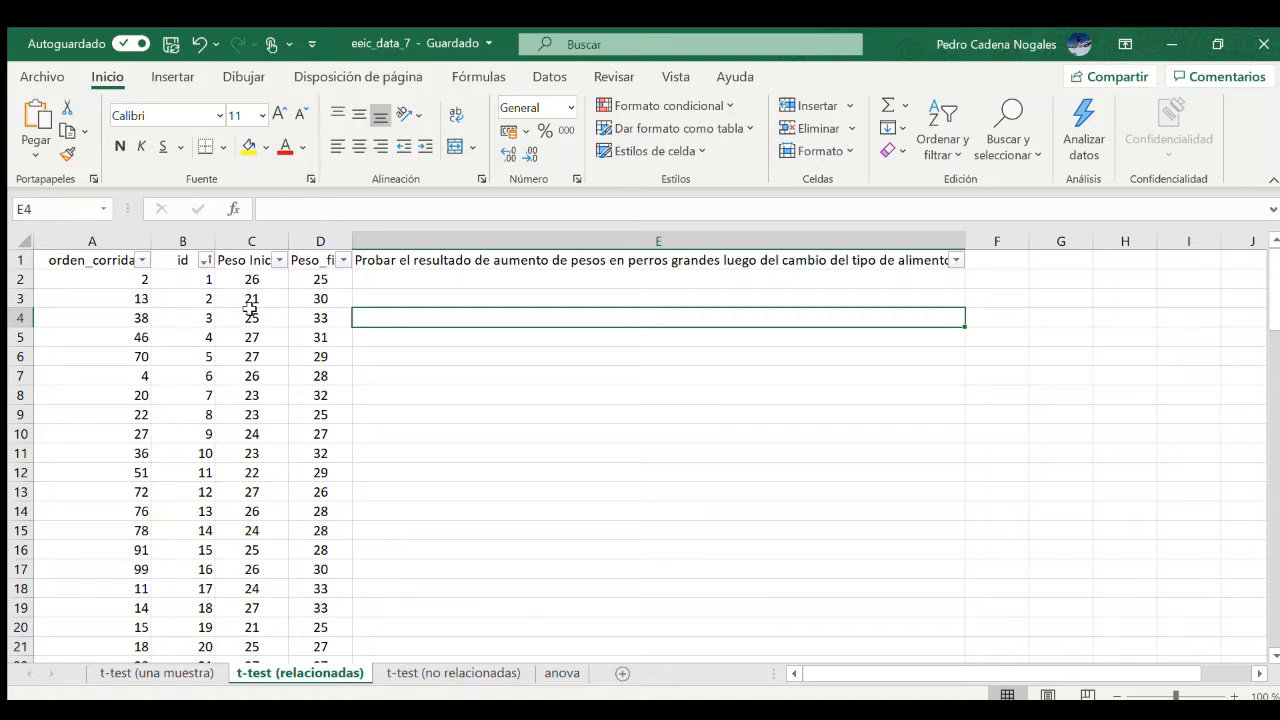
pyautogui.scroll(-14, 247, 279)
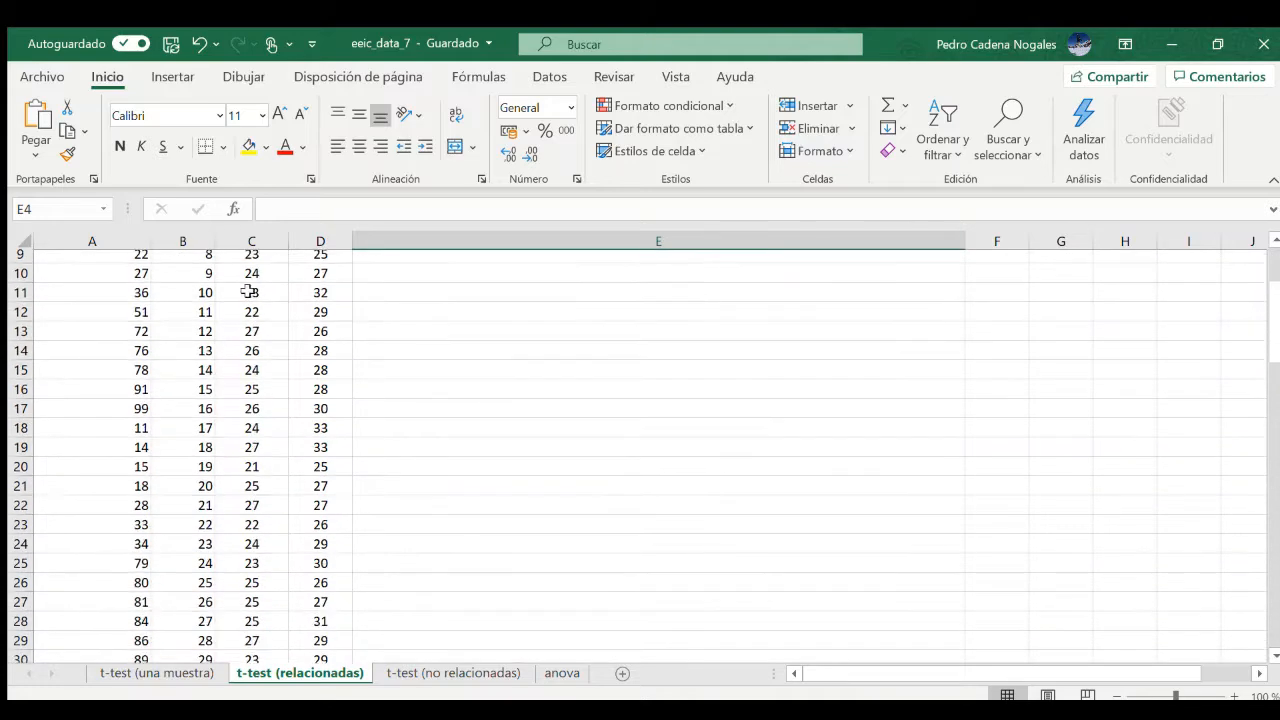
pyautogui.scroll(-8, 274, 535)
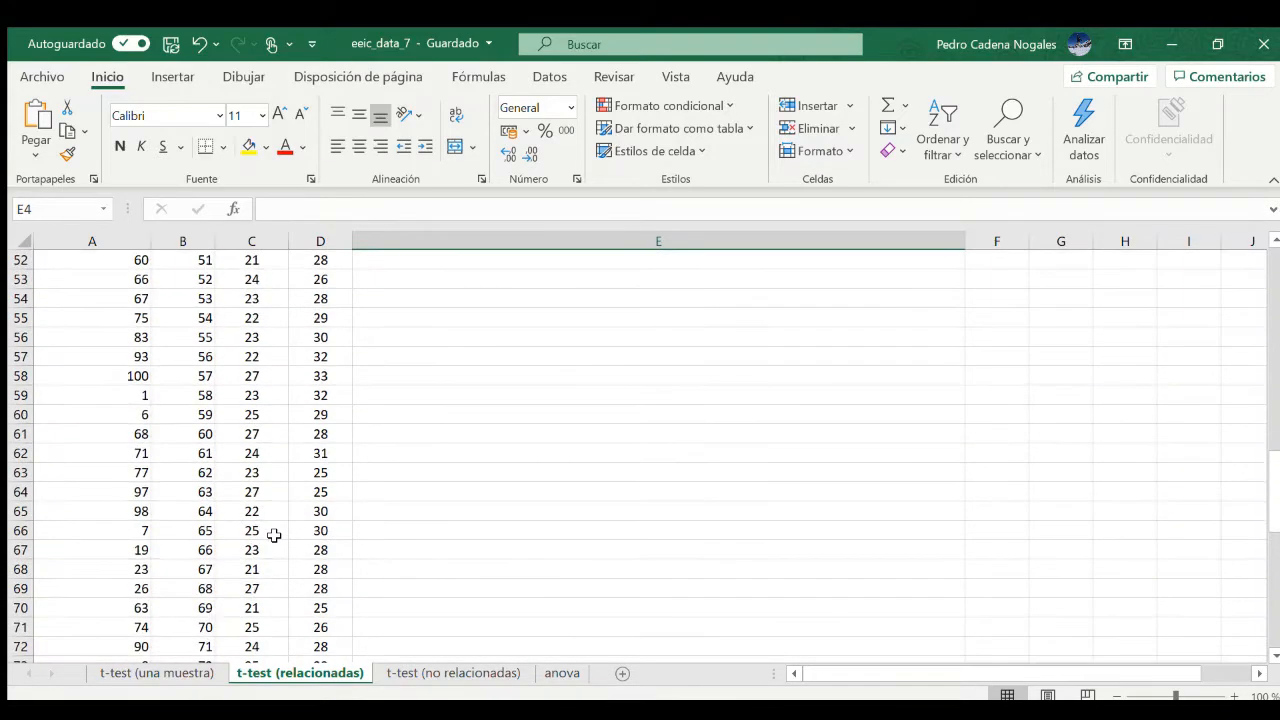
pyautogui.scroll(-9, 269, 553)
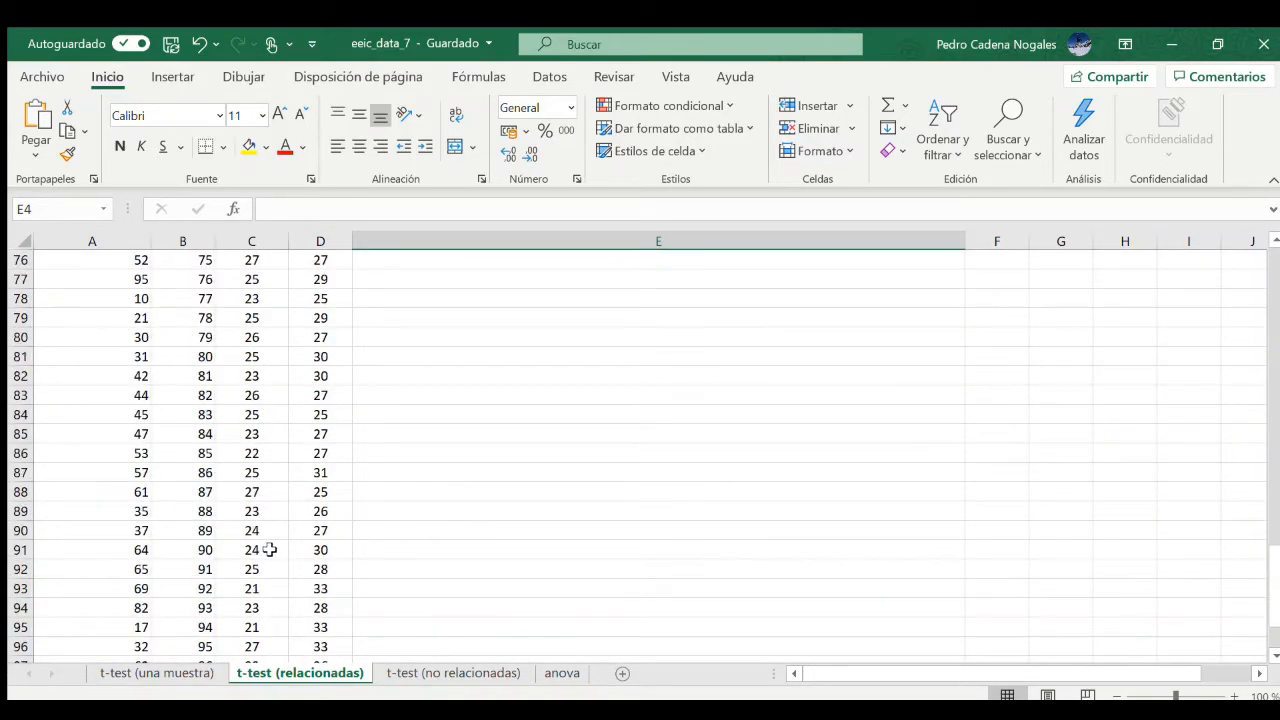
pyautogui.scroll(20, 268, 550)
pyautogui.scroll(10, 268, 550)
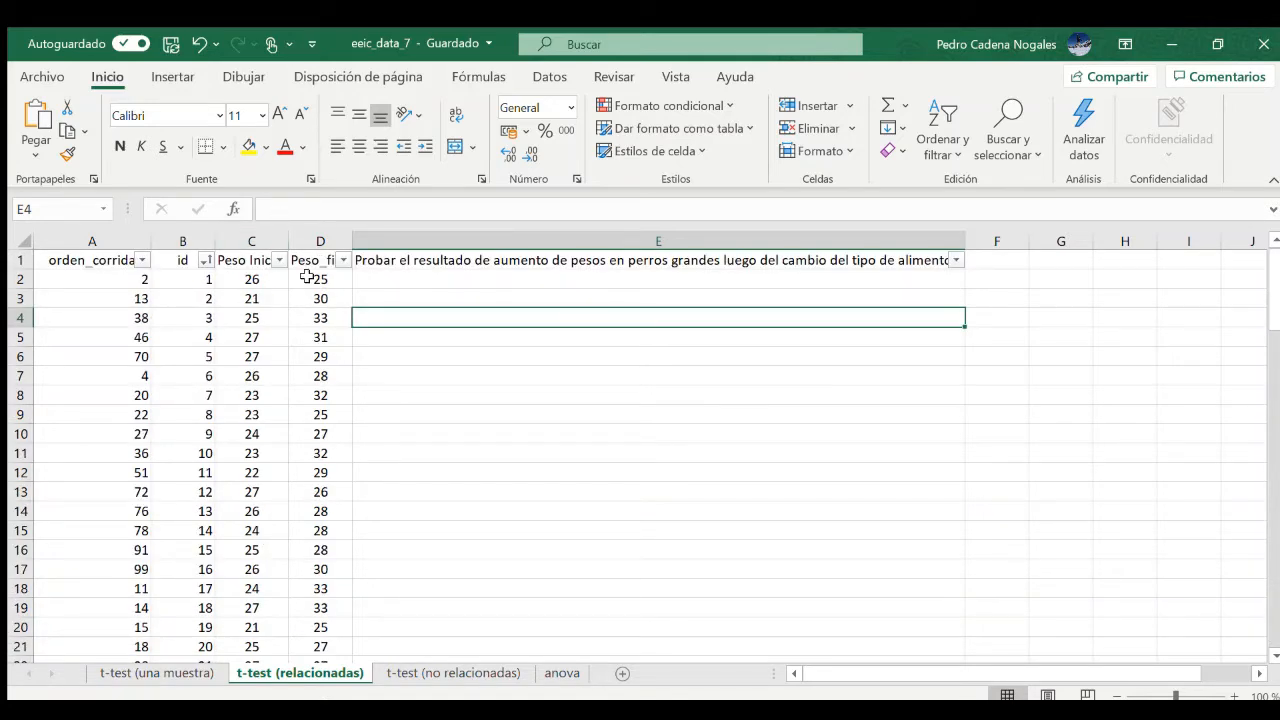
pyautogui.scroll(-20, 334, 281)
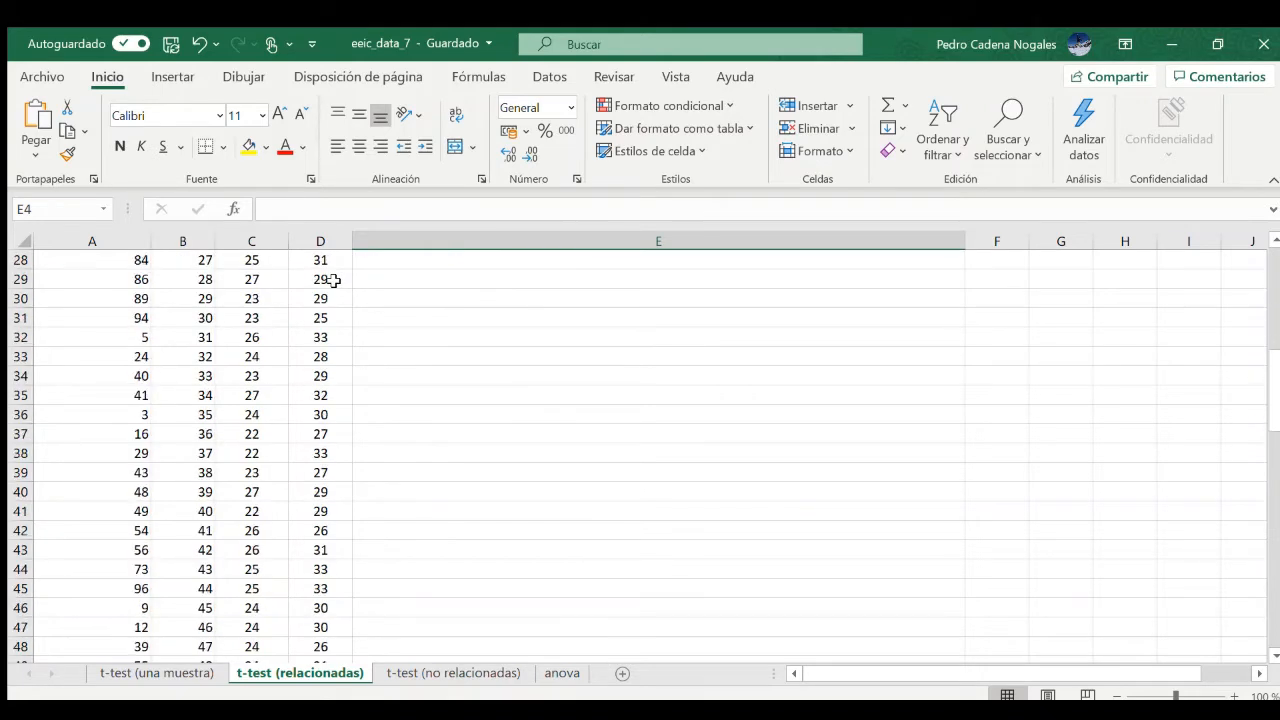
pyautogui.scroll(-5, 315, 410)
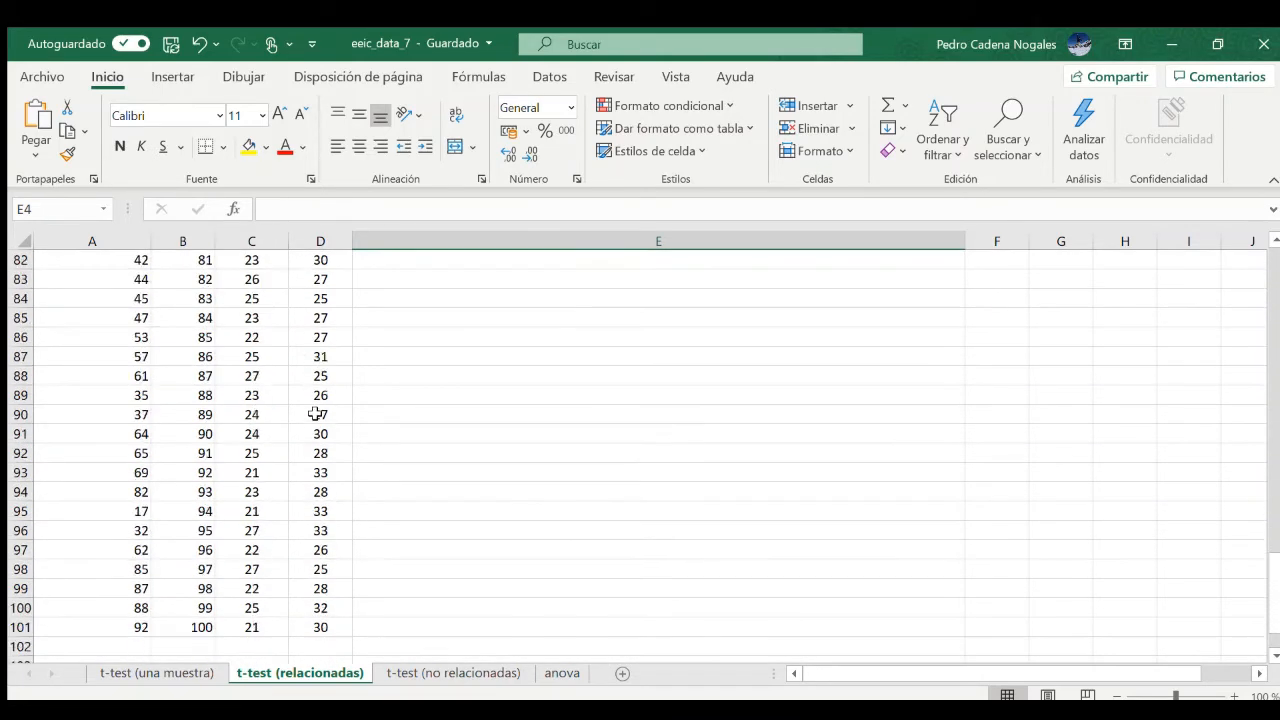
pyautogui.scroll(20, 315, 415)
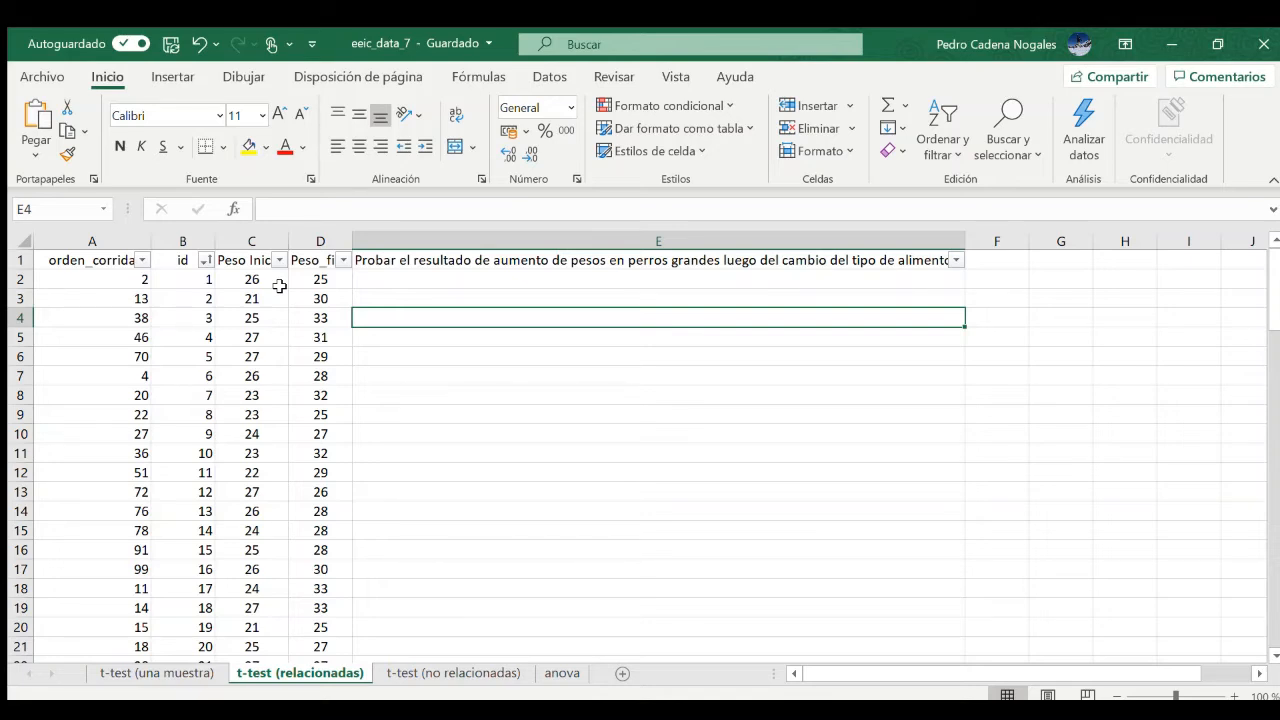
pyautogui.scroll(-20, 279, 286)
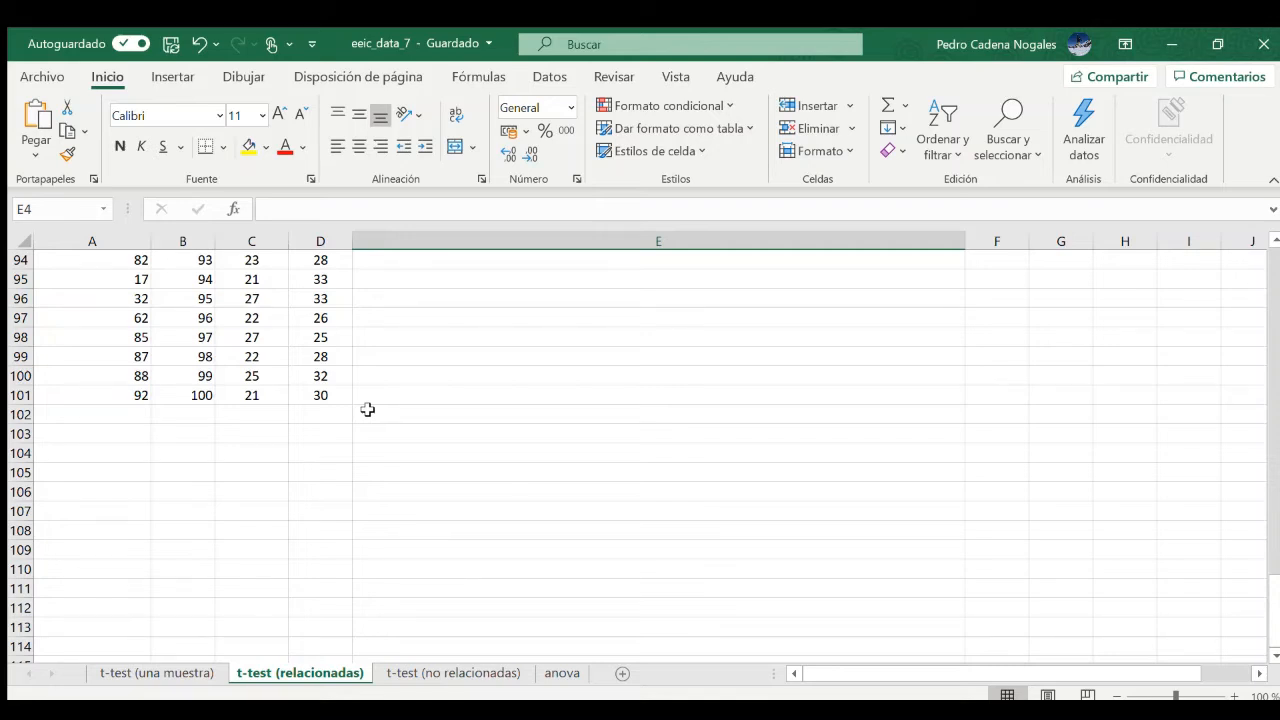
pyautogui.scroll(20, 367, 409)
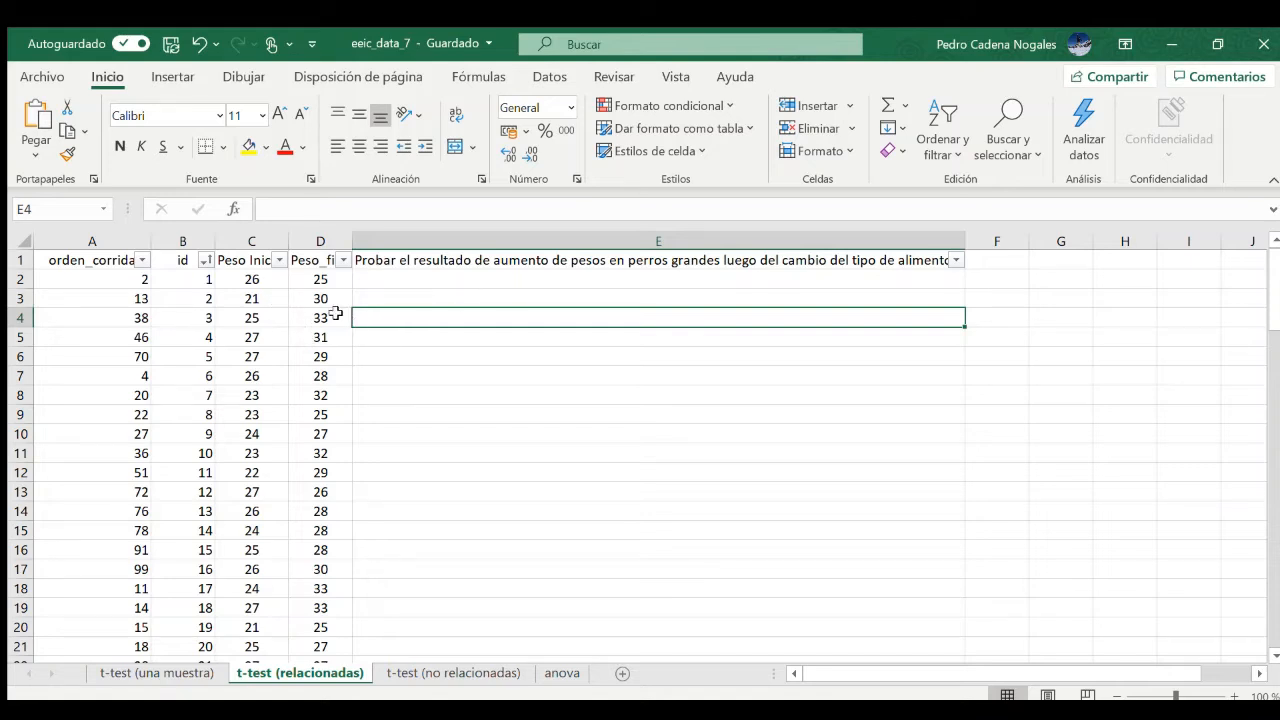
pyautogui.click(266, 285)
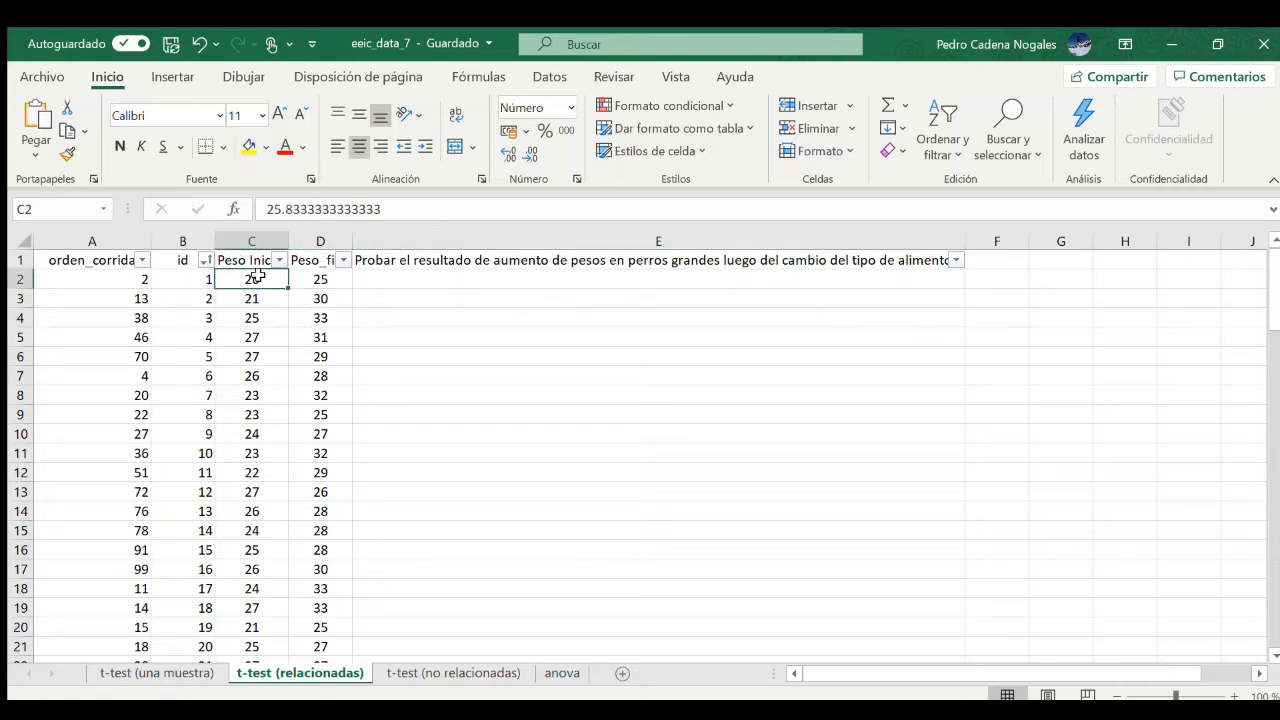
pyautogui.click(329, 280)
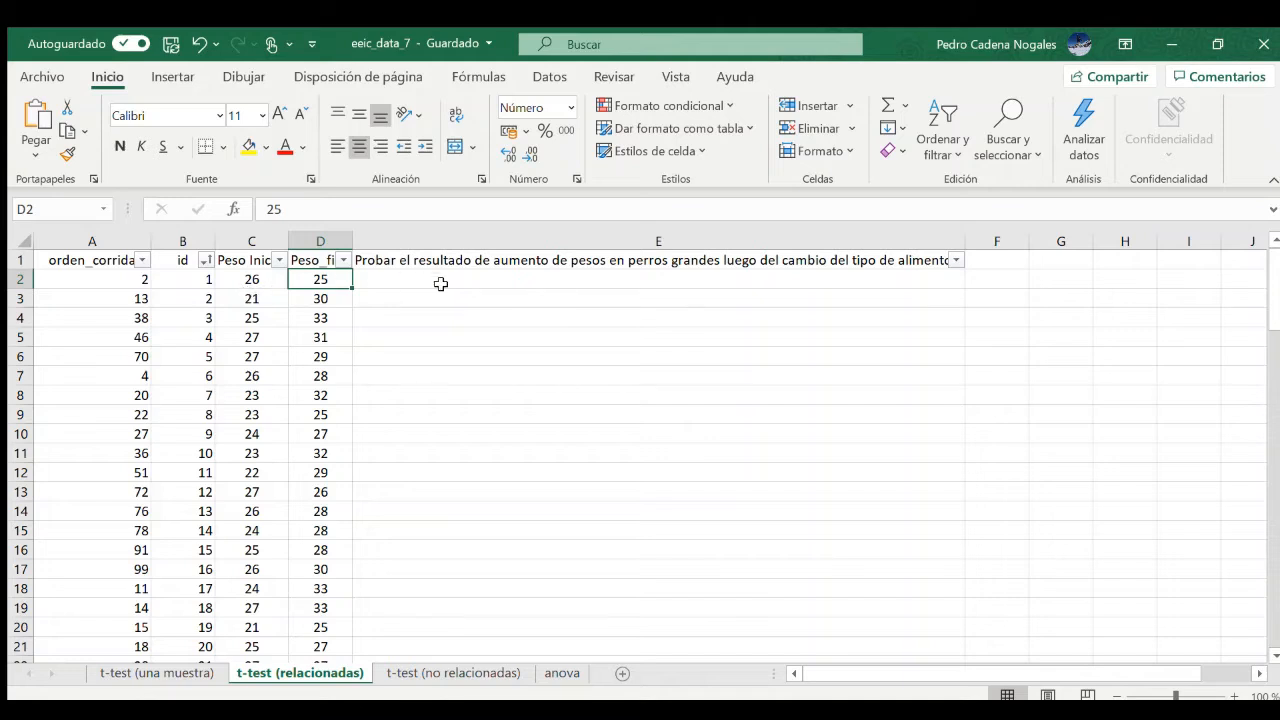
pyautogui.click(246, 281)
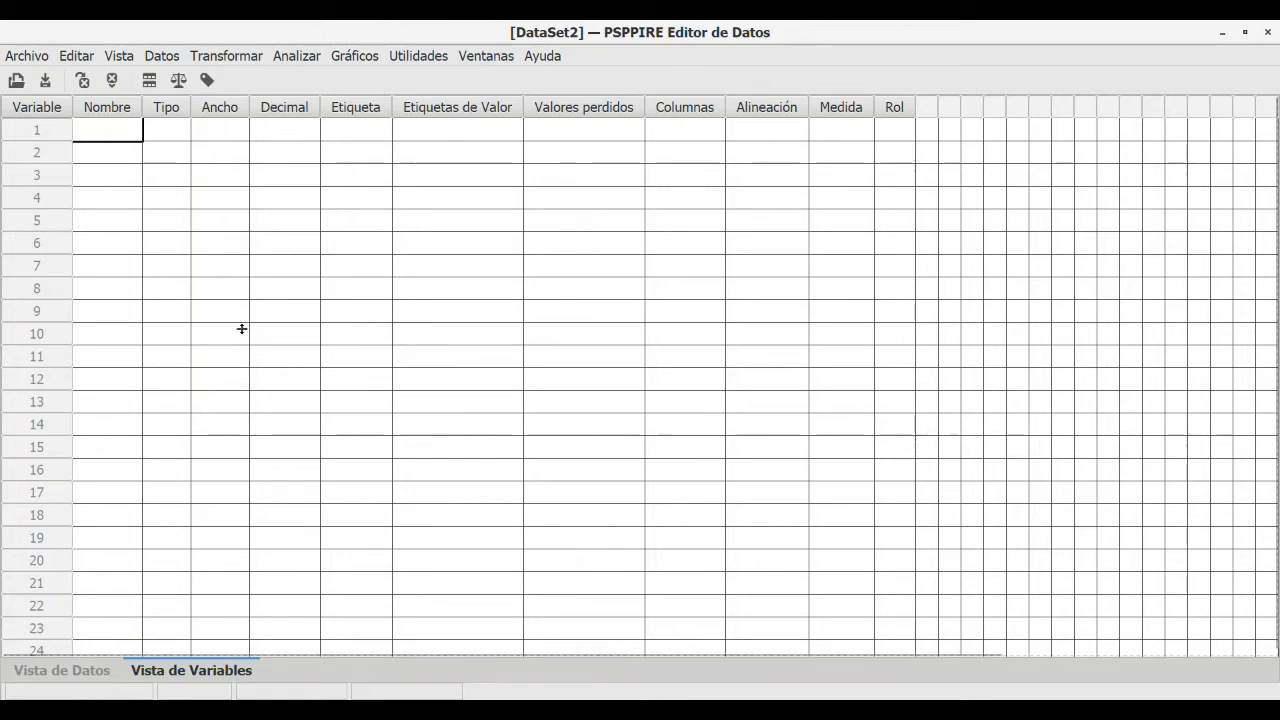
# - Switch to the empty PSPP data editor and define the first variable with the name peso_inicial
pyautogui.write('pes')
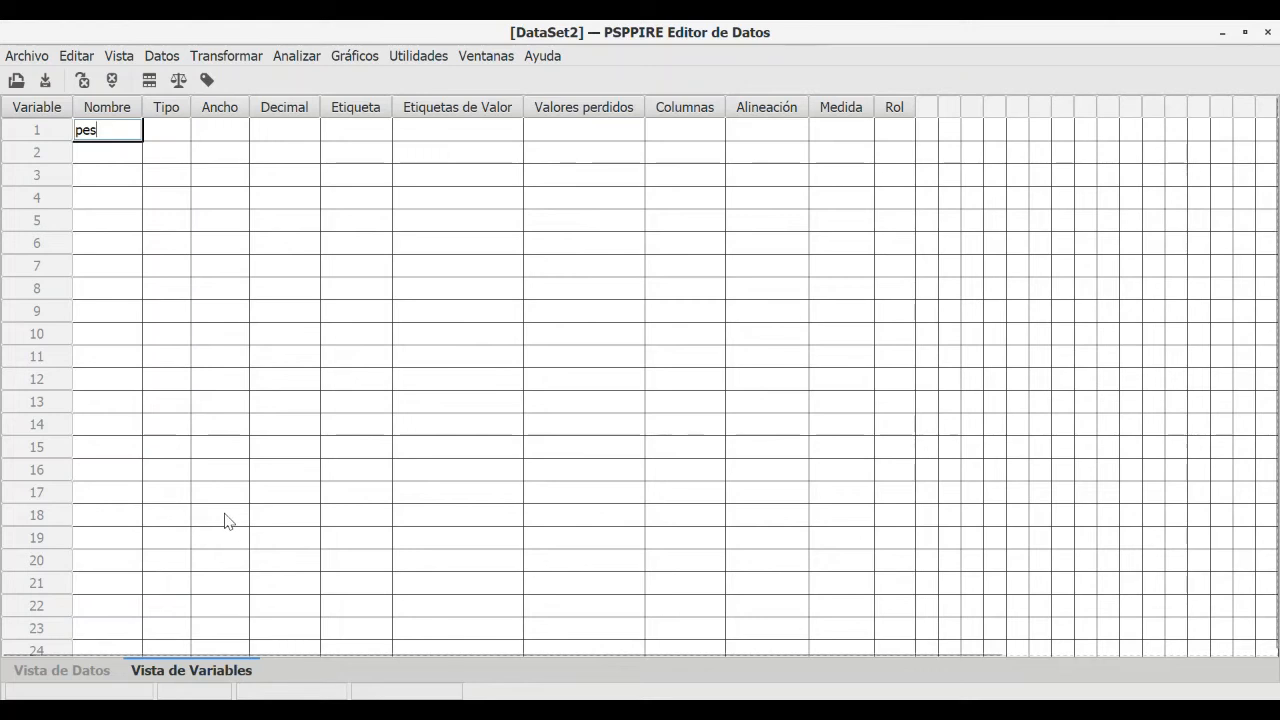
pyautogui.write('o_')
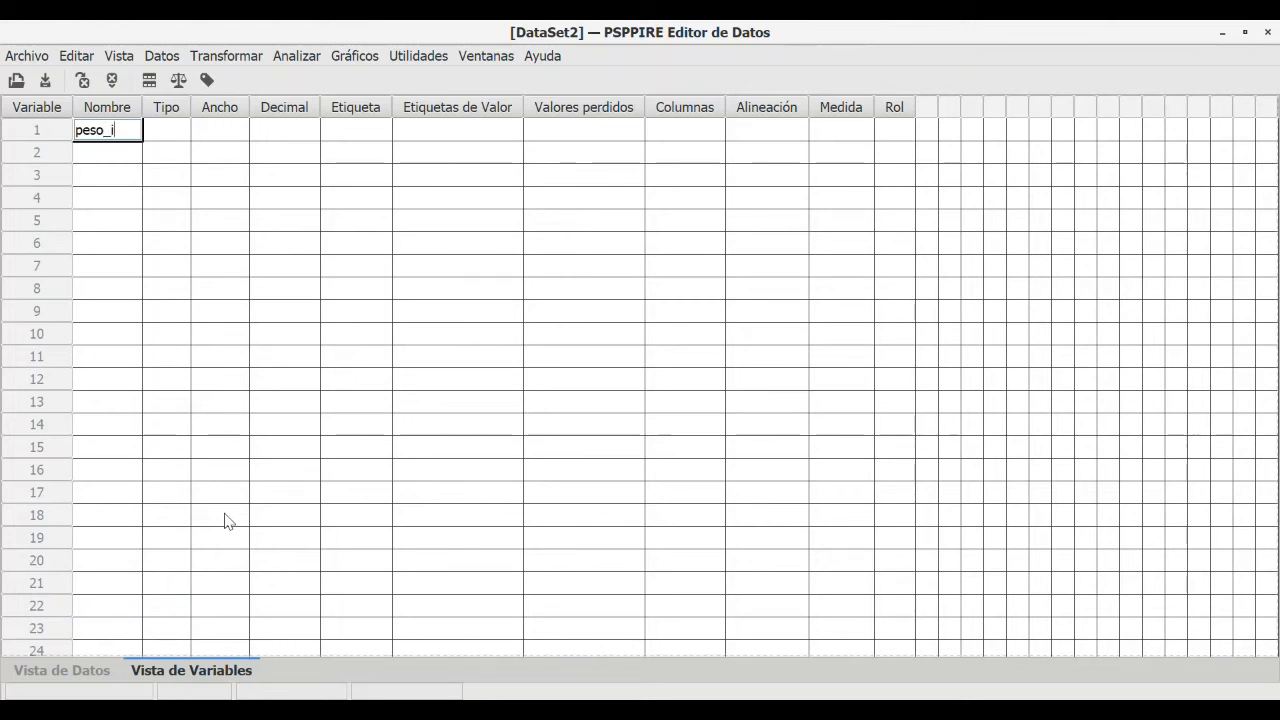
pyautogui.write('inicial')
pyautogui.press('Return')
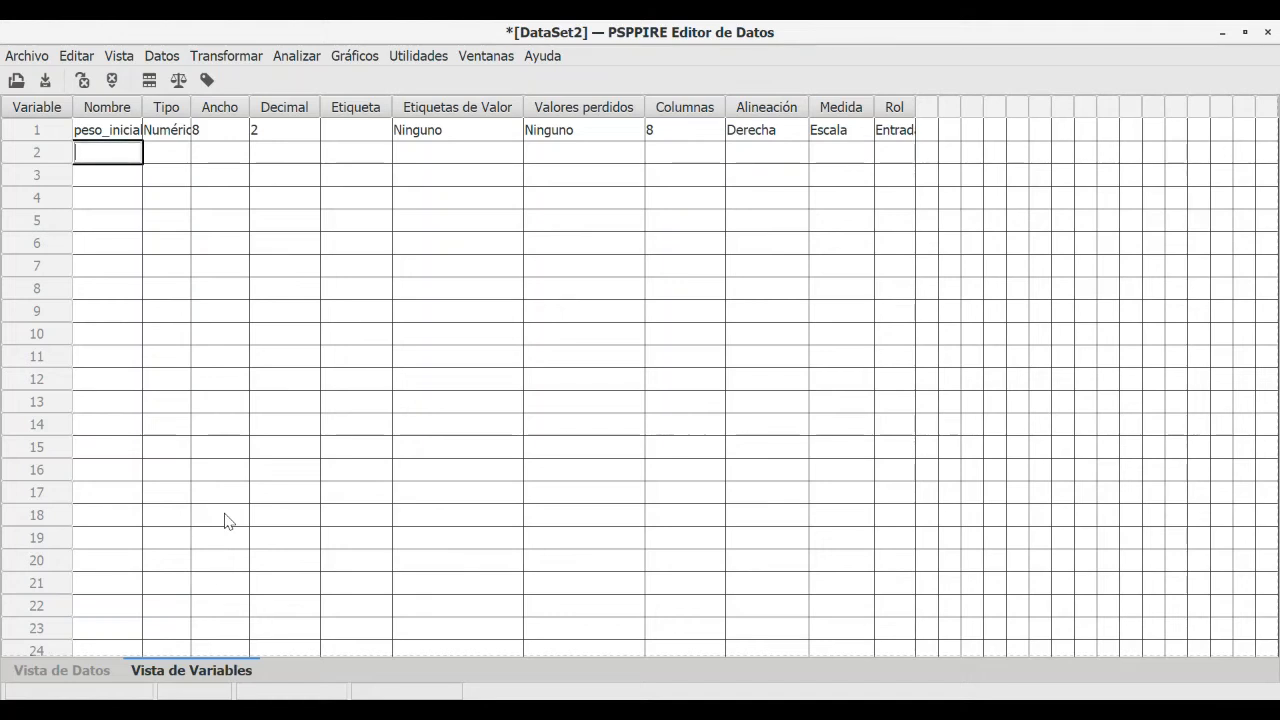
# - Define the second variable with the name peso_final
pyautogui.write('peso_final')
pyautogui.press('Return')
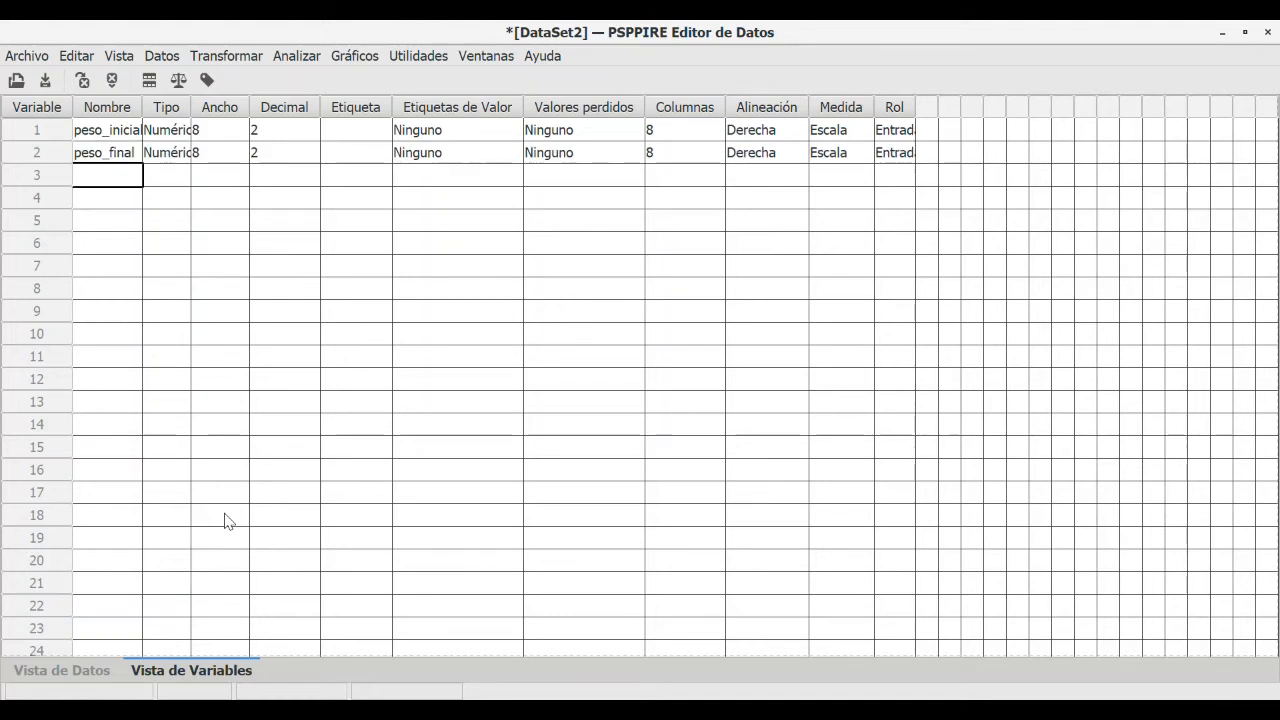
# - Set the decimals of peso_inicial and peso_final to 0
pyautogui.click(268, 132)
pyautogui.click(331, 129)
pyautogui.click(331, 129)
pyautogui.click(318, 152)
pyautogui.click(332, 152)
pyautogui.click(332, 152)
# - Set the width of peso_inicial and peso_final to 2 and show the data view
pyautogui.click(222, 137)
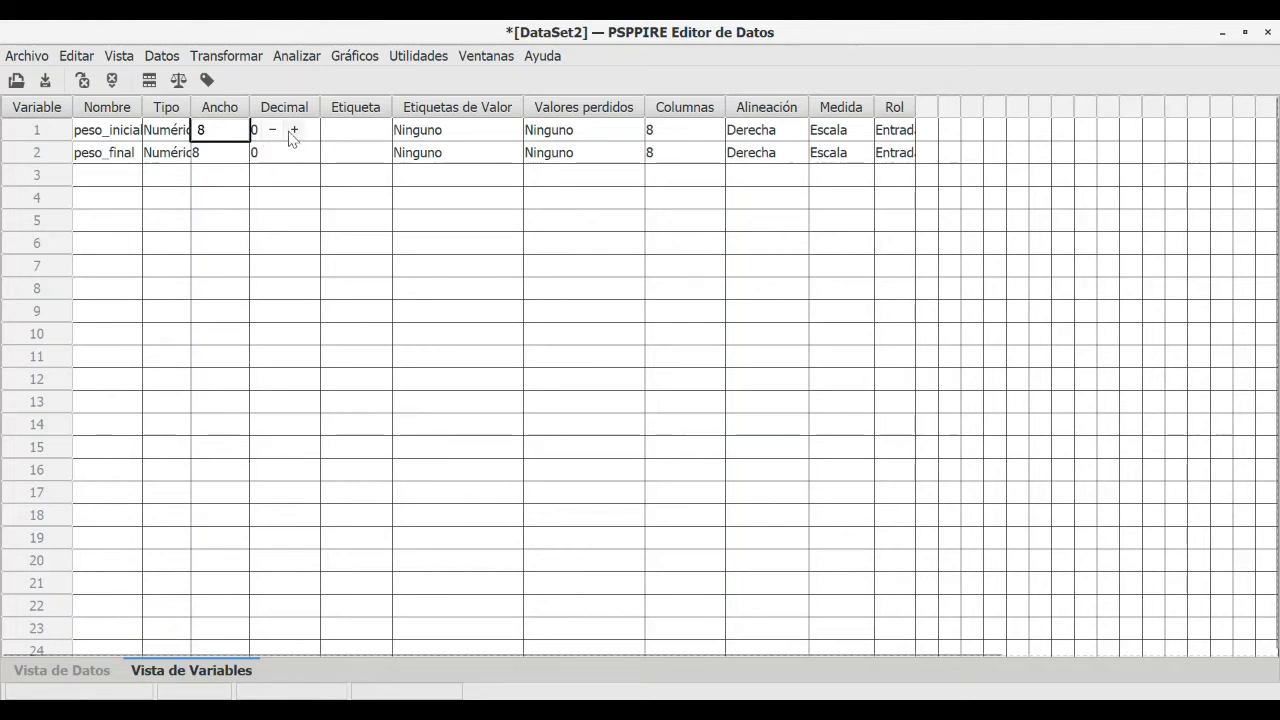
pyautogui.click(272, 130)
pyautogui.click(272, 130)
pyautogui.click(272, 130)
pyautogui.click(272, 130)
pyautogui.click(272, 130)
pyautogui.click(218, 152)
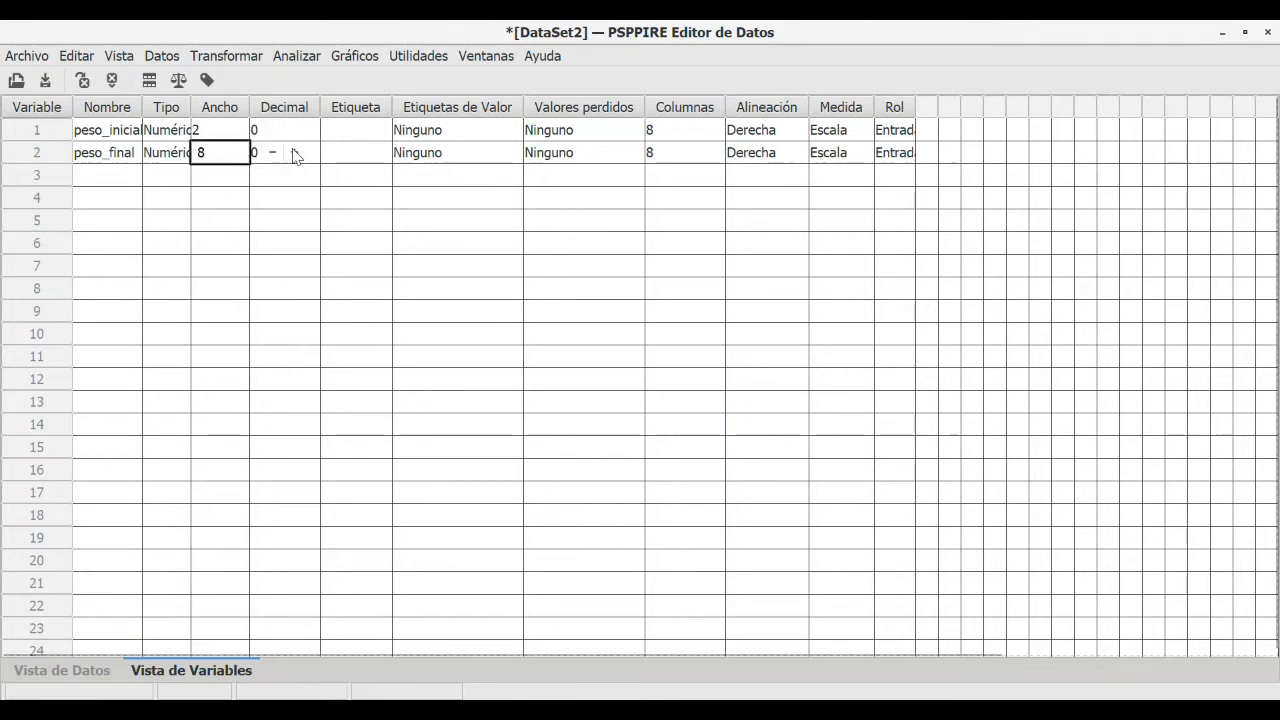
pyautogui.click(272, 152)
pyautogui.click(272, 152)
pyautogui.click(272, 152)
pyautogui.click(272, 152)
pyautogui.click(272, 152)
pyautogui.click(94, 185)
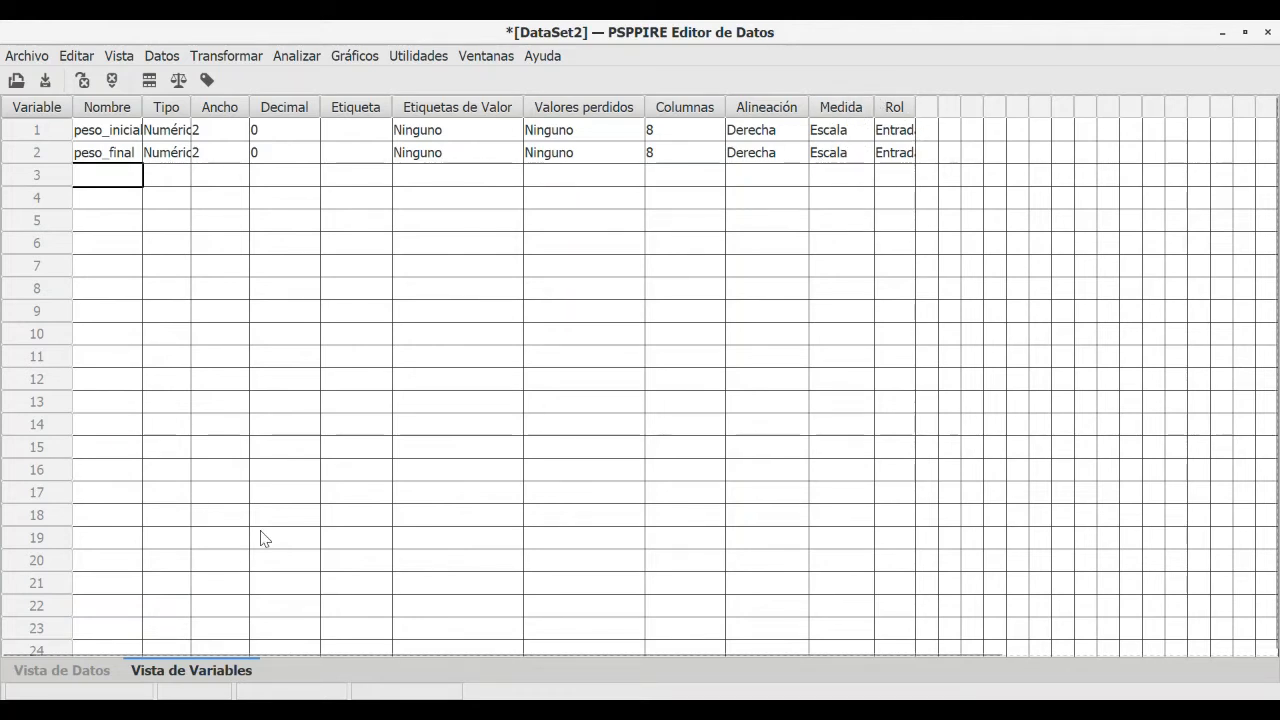
pyautogui.click(63, 671)
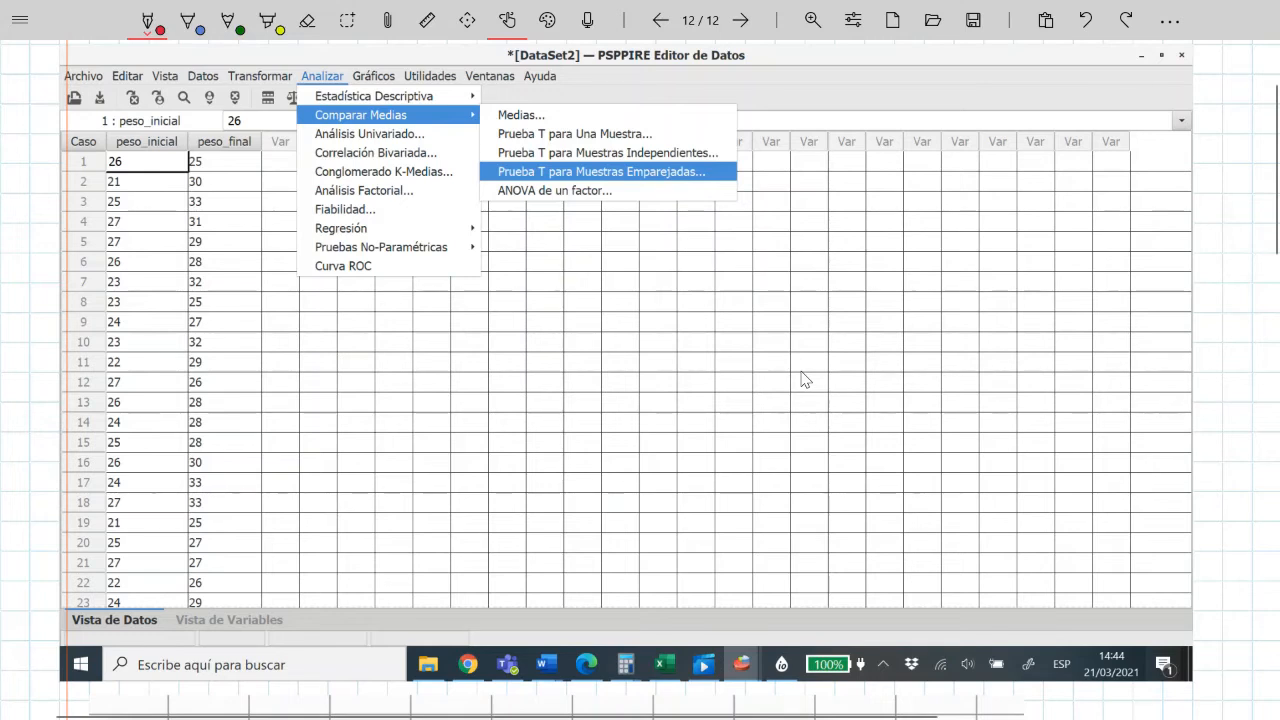
# - Switch to the notes and circle Analizar, Comparar Medias and Prueba T para Muestras Emparejadas, with an arrow to the circled peso_inicial and peso_final columns
pyautogui.moveTo(312, 90)
pyautogui.mouseDown()
pyautogui.moveTo(358, 78)
pyautogui.moveTo(300, 108)
pyautogui.moveTo(424, 133)
pyautogui.moveTo(316, 98)
pyautogui.mouseUp()
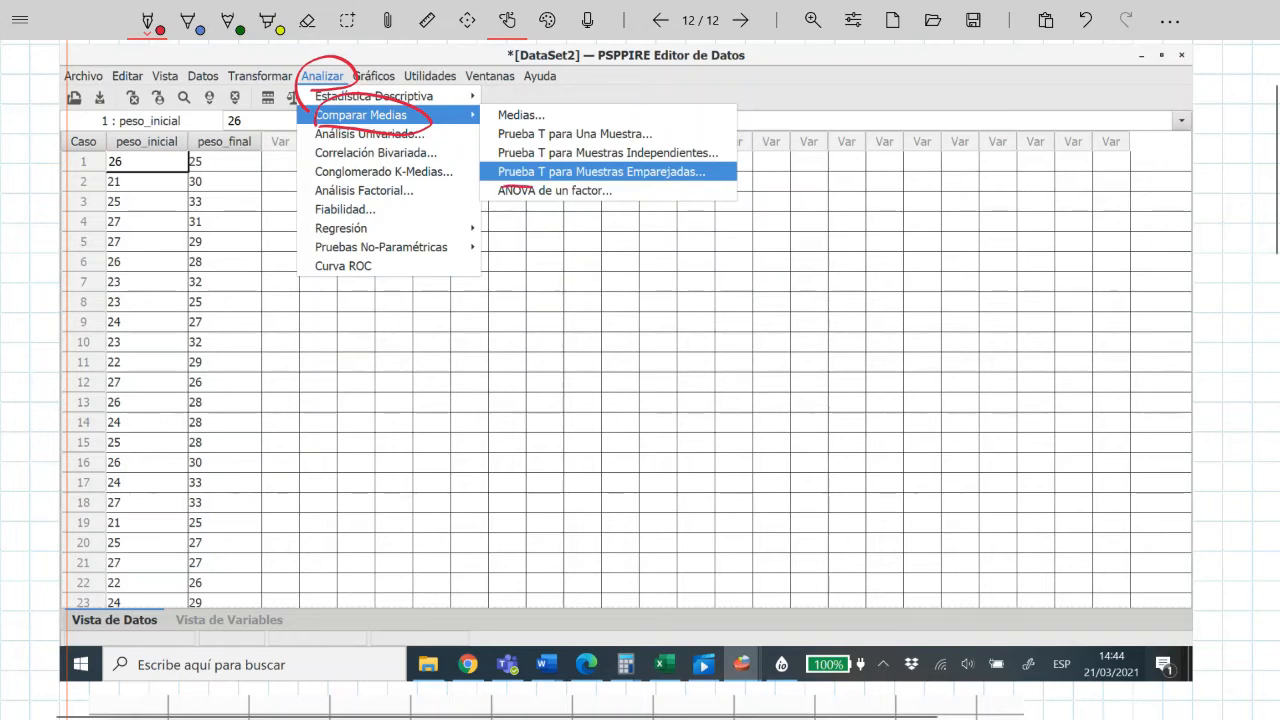
pyautogui.moveTo(528, 188)
pyautogui.mouseDown()
pyautogui.moveTo(650, 192)
pyautogui.moveTo(748, 168)
pyautogui.moveTo(562, 128)
pyautogui.moveTo(476, 190)
pyautogui.mouseUp()
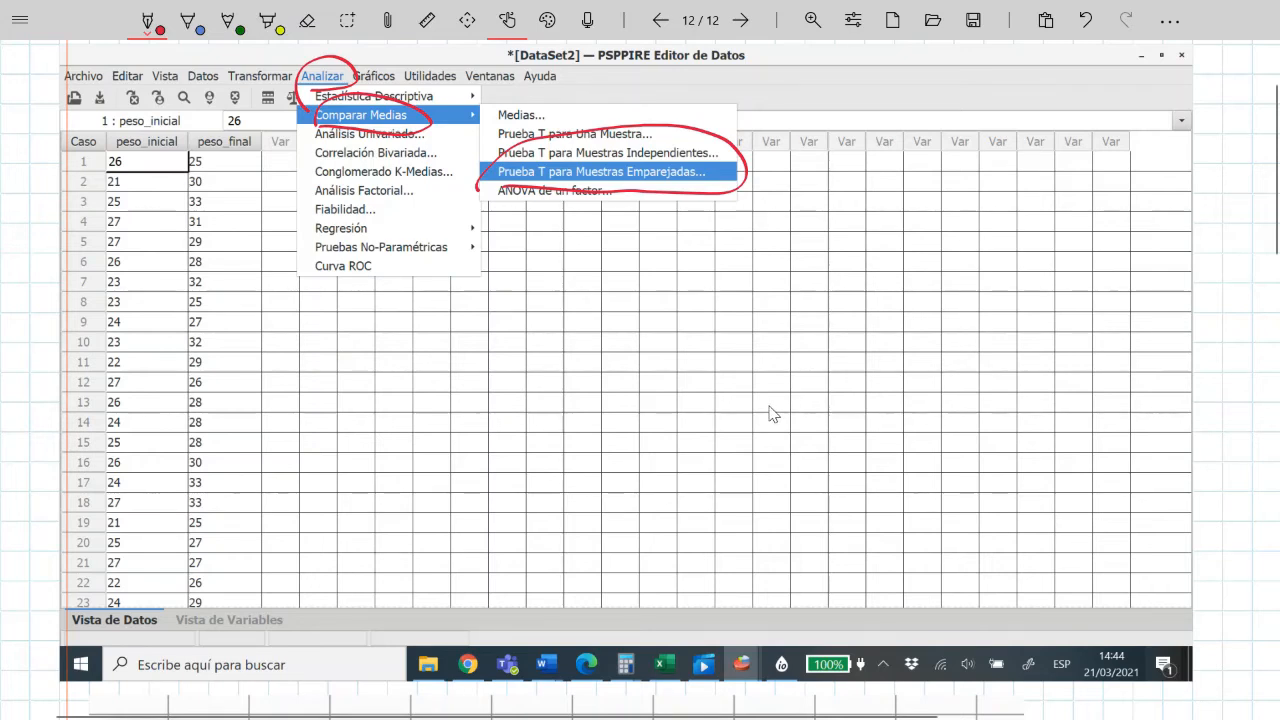
pyautogui.moveTo(706, 194)
pyautogui.mouseDown()
pyautogui.moveTo(485, 357)
pyautogui.moveTo(264, 204)
pyautogui.moveTo(256, 163)
pyautogui.moveTo(277, 177)
pyautogui.mouseUp()
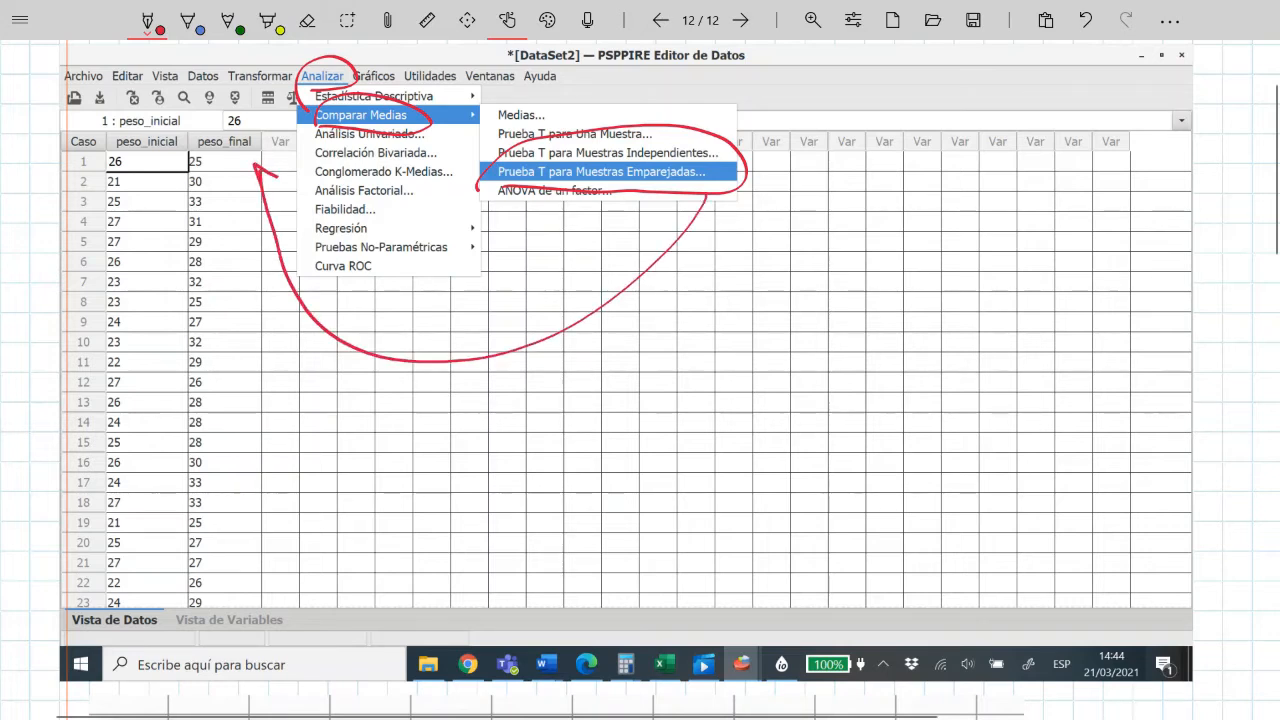
pyautogui.moveTo(150, 176)
pyautogui.mouseDown()
pyautogui.moveTo(135, 120)
pyautogui.moveTo(118, 178)
pyautogui.mouseUp()
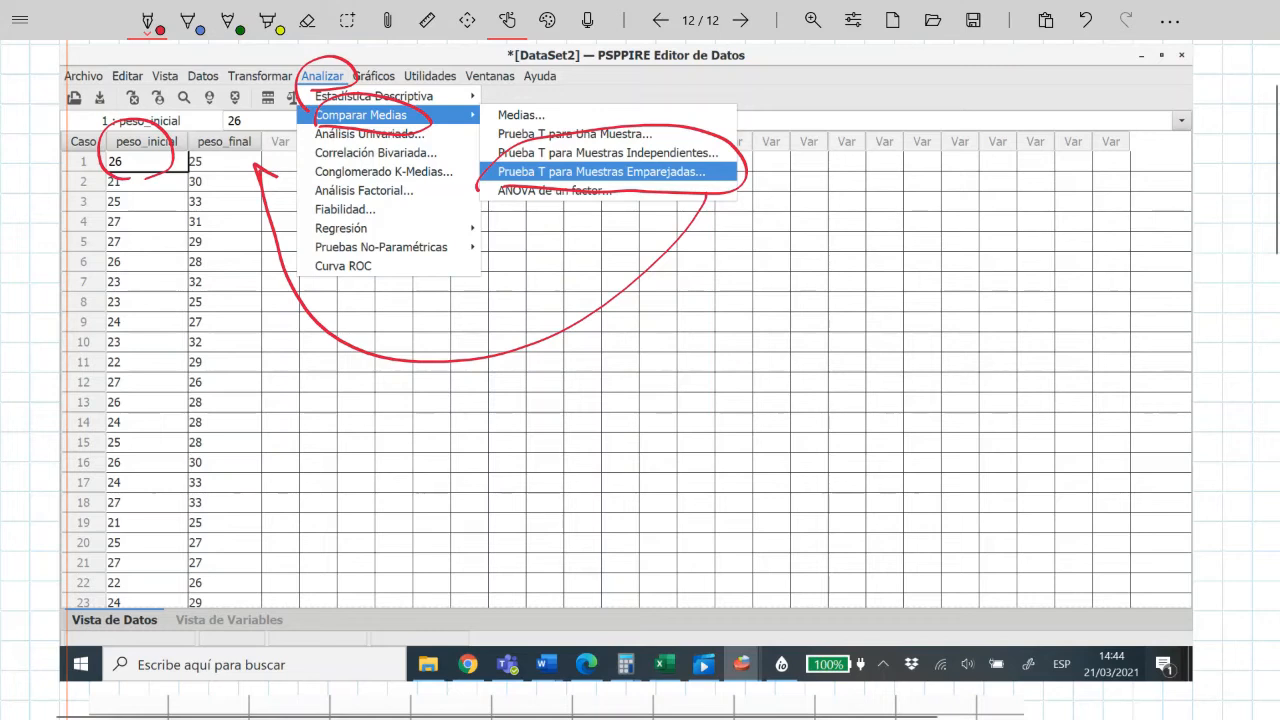
pyautogui.moveTo(244, 140)
pyautogui.mouseDown()
pyautogui.moveTo(226, 116)
pyautogui.moveTo(176, 148)
pyautogui.moveTo(256, 156)
pyautogui.moveTo(236, 114)
pyautogui.mouseUp()
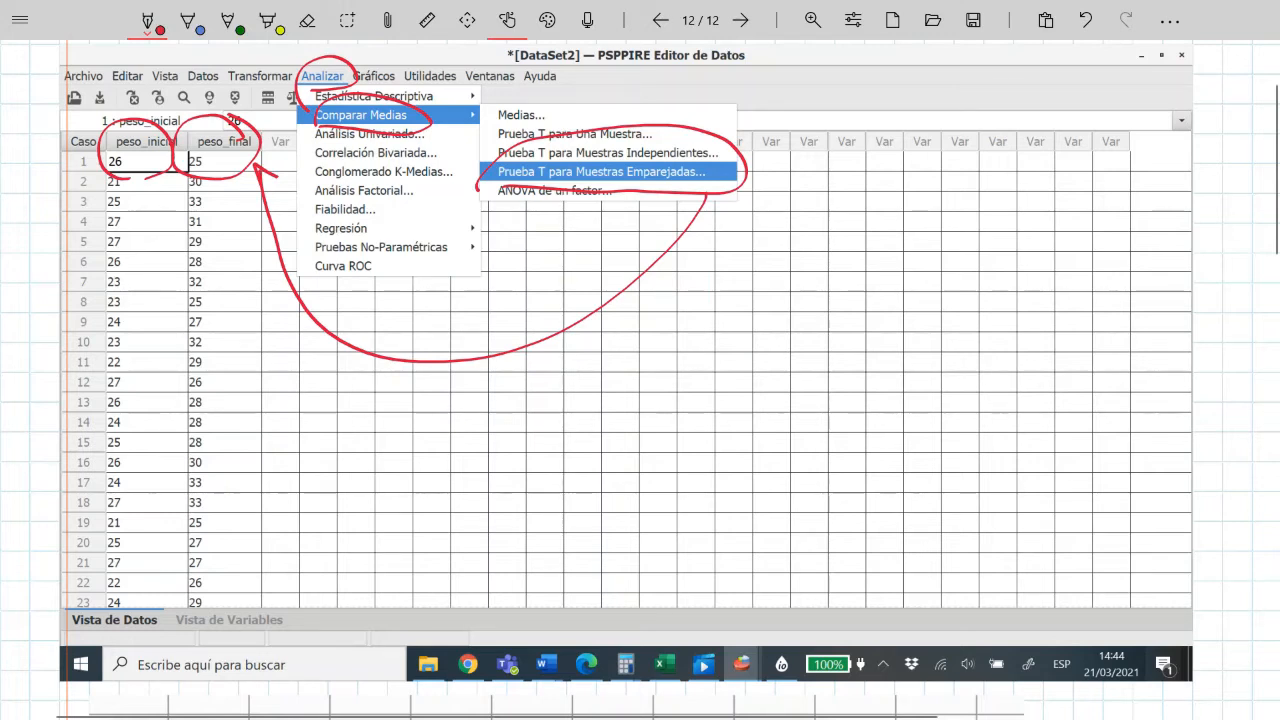
# - In the empty paired t-test dialog image, circle the transfer arrow and peso_final, linking both variables to the arrow with pen strokes
pyautogui.scroll(-5, 640, 380)
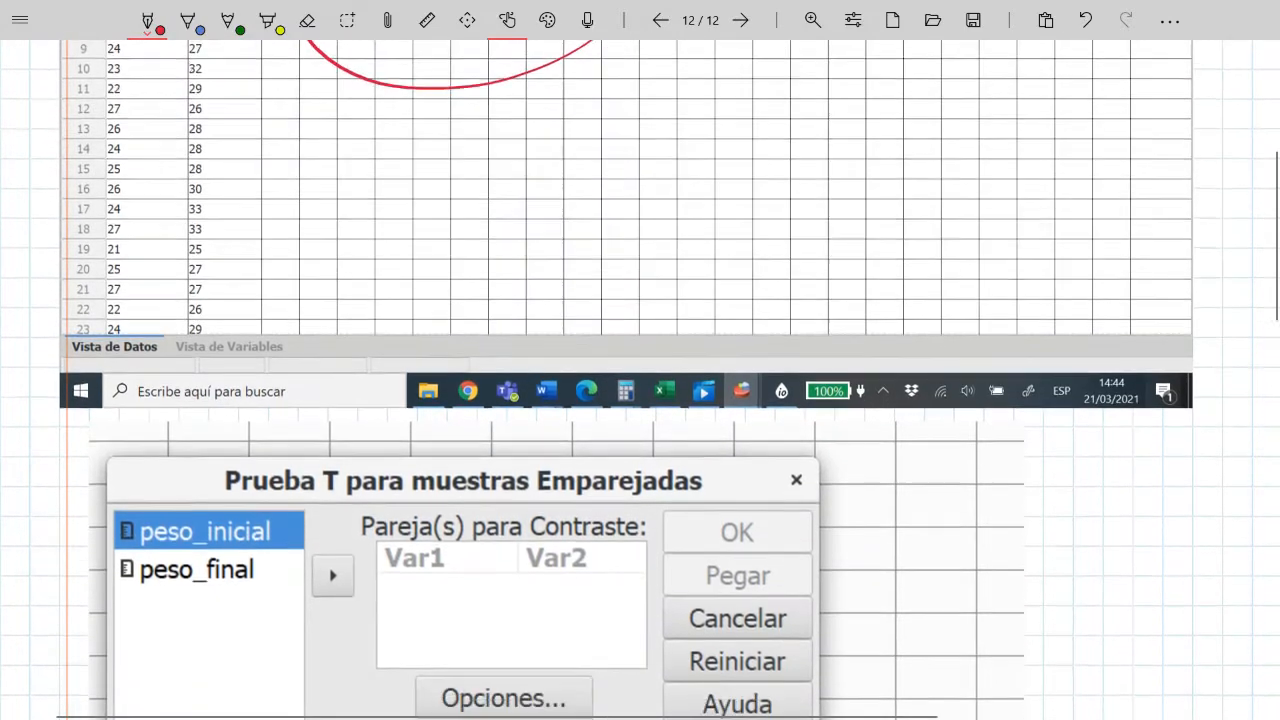
pyautogui.scroll(-1, 640, 380)
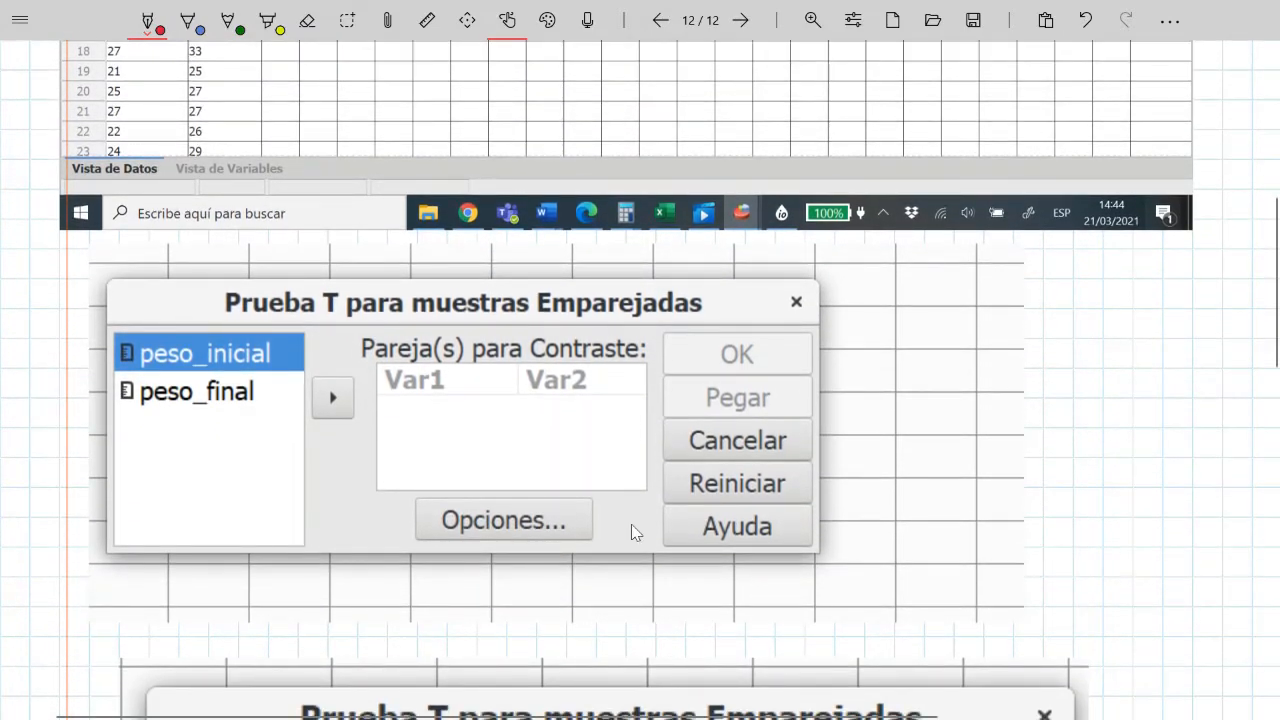
pyautogui.scroll(7, 631, 524)
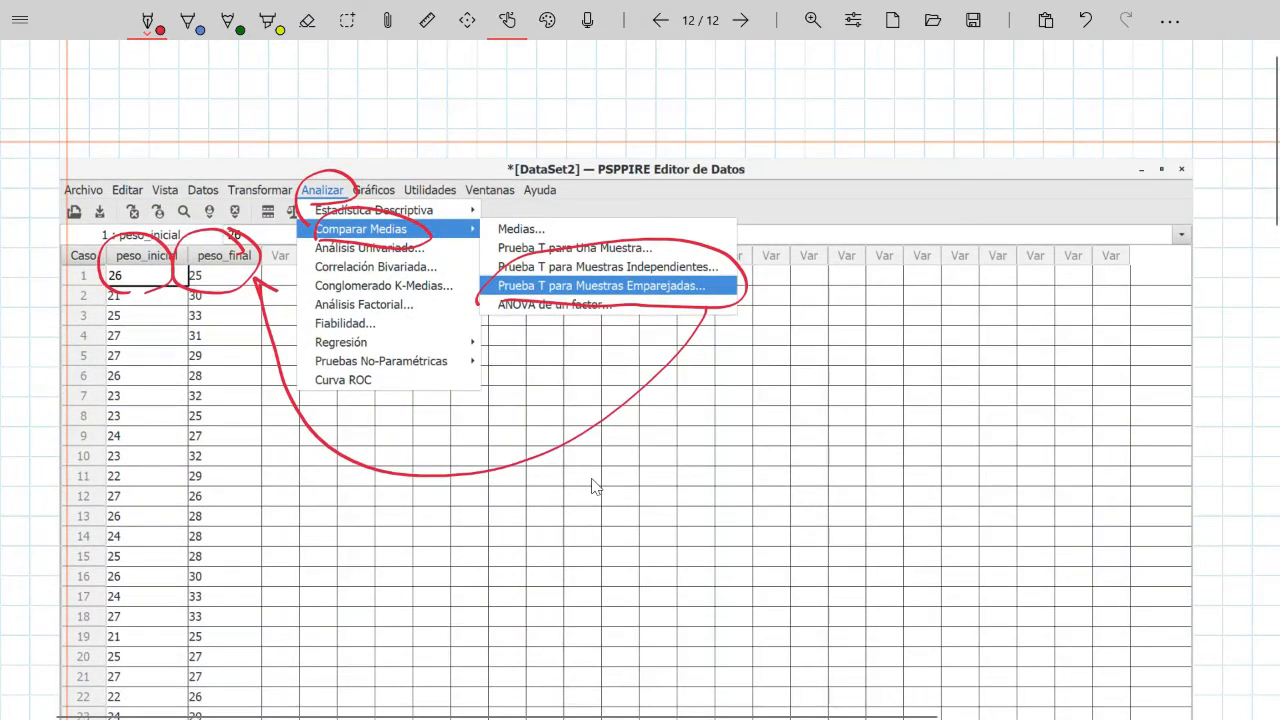
pyautogui.scroll(-8, 593, 486)
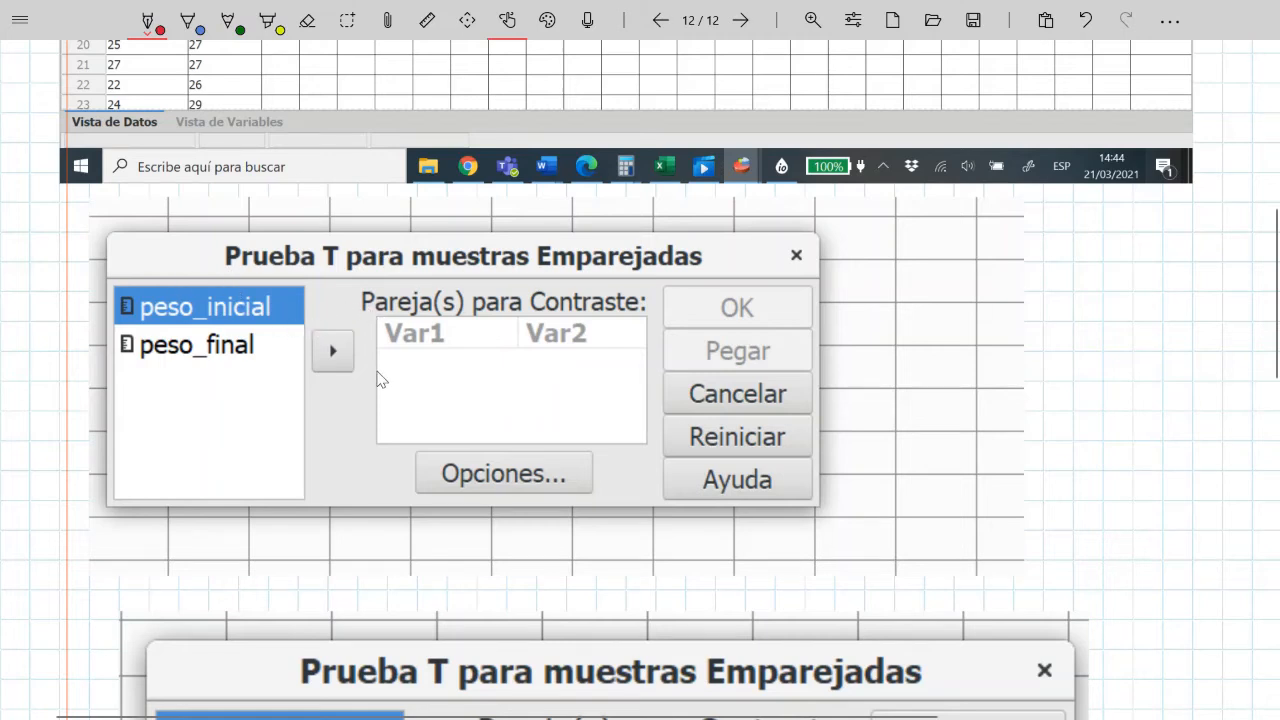
pyautogui.moveTo(262, 300)
pyautogui.mouseDown()
pyautogui.moveTo(350, 318)
pyautogui.moveTo(290, 370)
pyautogui.moveTo(368, 325)
pyautogui.mouseUp()
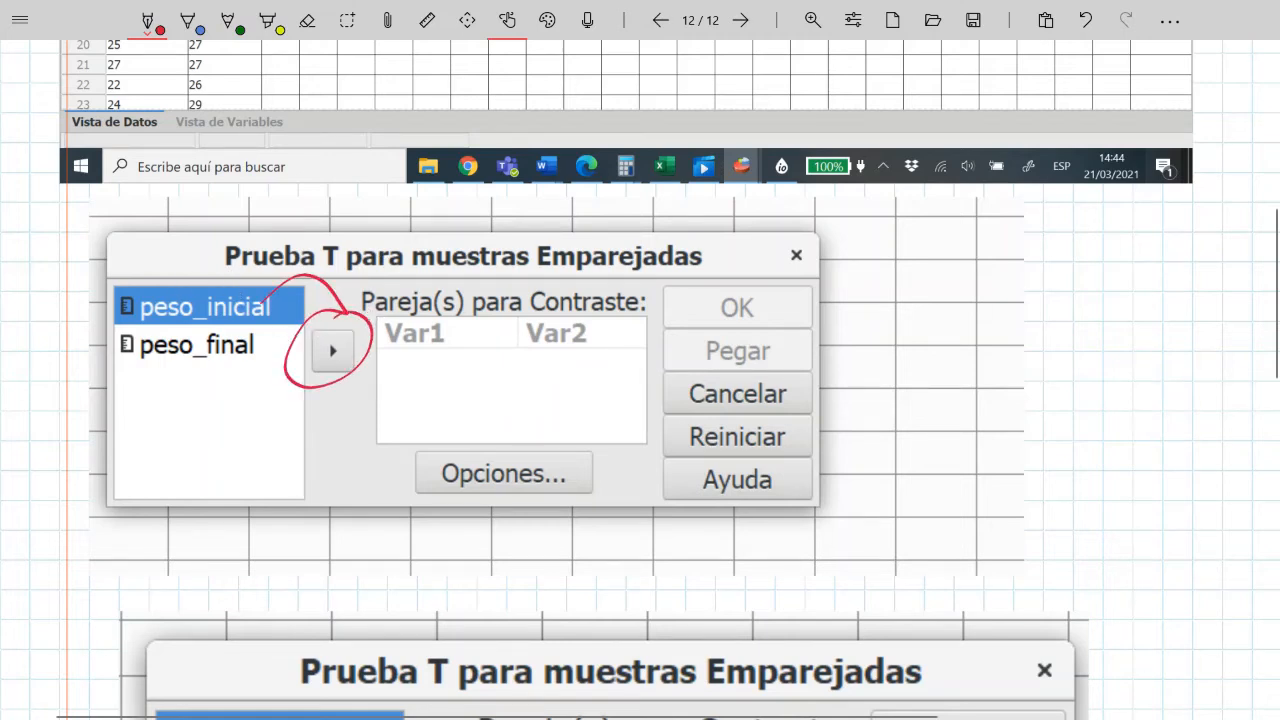
pyautogui.moveTo(160, 383)
pyautogui.mouseDown()
pyautogui.moveTo(268, 362)
pyautogui.moveTo(133, 358)
pyautogui.moveTo(160, 382)
pyautogui.moveTo(314, 376)
pyautogui.moveTo(330, 404)
pyautogui.mouseUp()
# - In the filled paired t-test dialog image, circle the pair peso_inicial and peso_final and mark the OK button in red
pyautogui.scroll(-4, 380, 374)
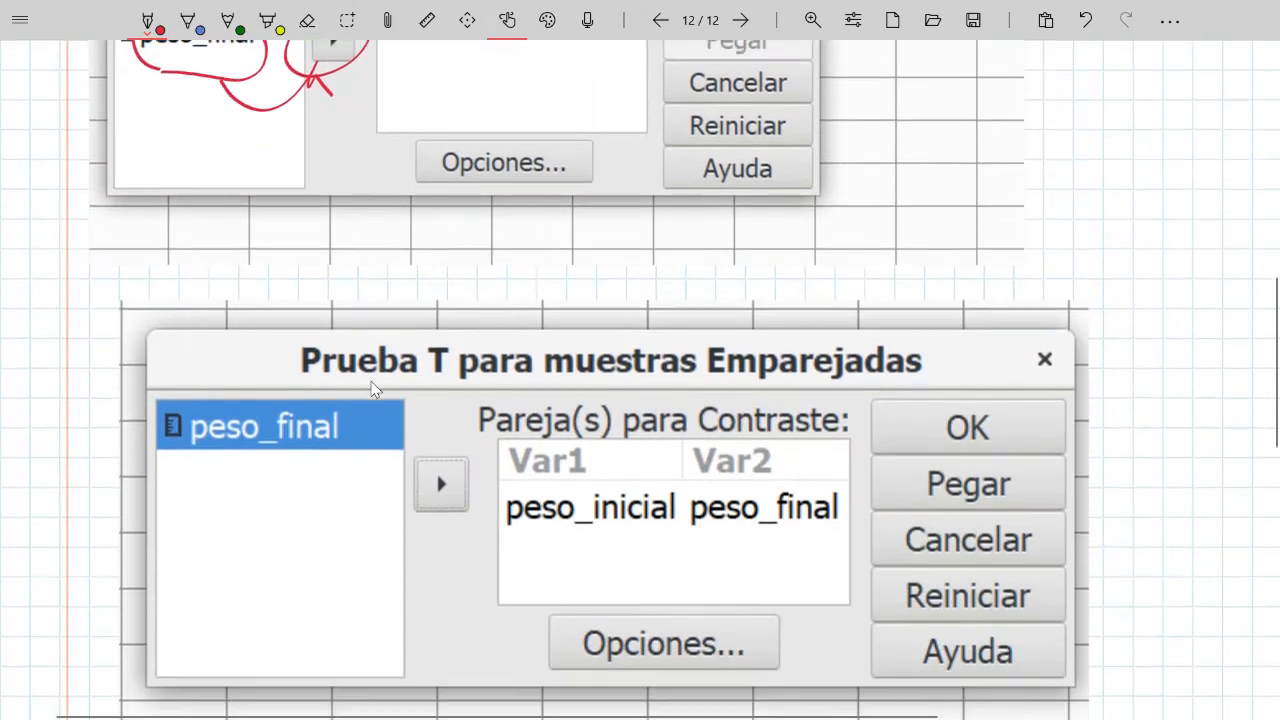
pyautogui.moveTo(540, 452)
pyautogui.mouseDown()
pyautogui.moveTo(716, 405)
pyautogui.moveTo(500, 420)
pyautogui.moveTo(518, 440)
pyautogui.mouseUp()
pyautogui.moveTo(522, 366); pyautogui.dragTo(515, 392)
pyautogui.moveTo(745, 440)
pyautogui.mouseDown()
pyautogui.moveTo(850, 385)
pyautogui.moveTo(720, 422)
pyautogui.mouseUp()
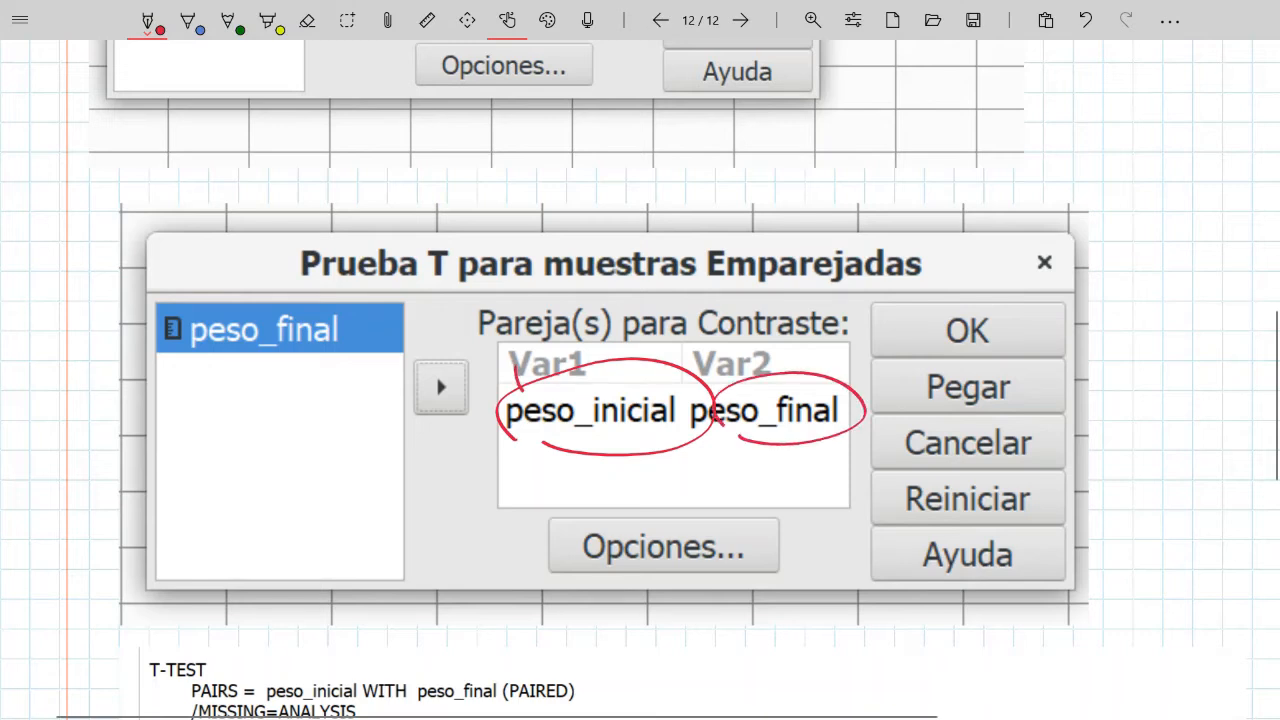
pyautogui.moveTo(776, 368); pyautogui.dragTo(824, 362)
pyautogui.moveTo(1020, 289)
pyautogui.mouseDown()
pyautogui.moveTo(925, 281)
pyautogui.moveTo(1062, 320)
pyautogui.moveTo(1056, 350)
pyautogui.moveTo(1122, 300)
pyautogui.mouseUp()
# - Examine the paired T-TEST output with its statistics, correlation and paired-test tables
pyautogui.scroll(-5, 113, 311)
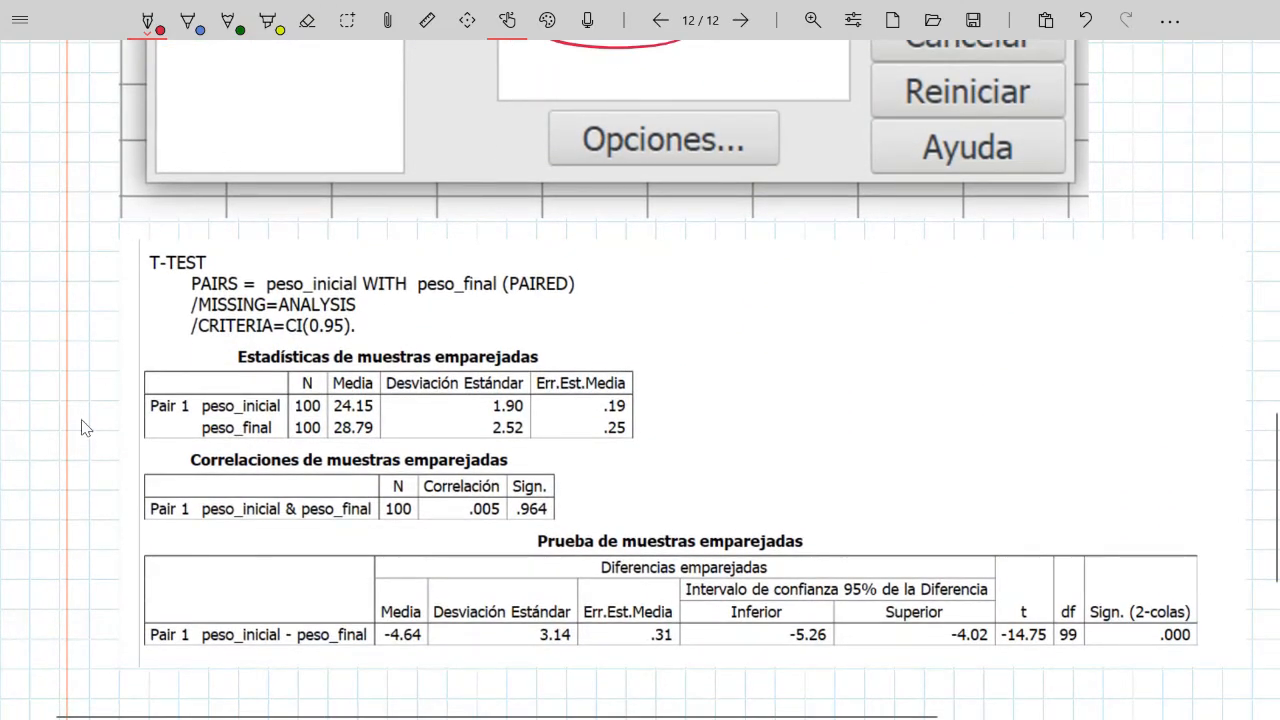
pyautogui.scroll(-1, 650, 287)
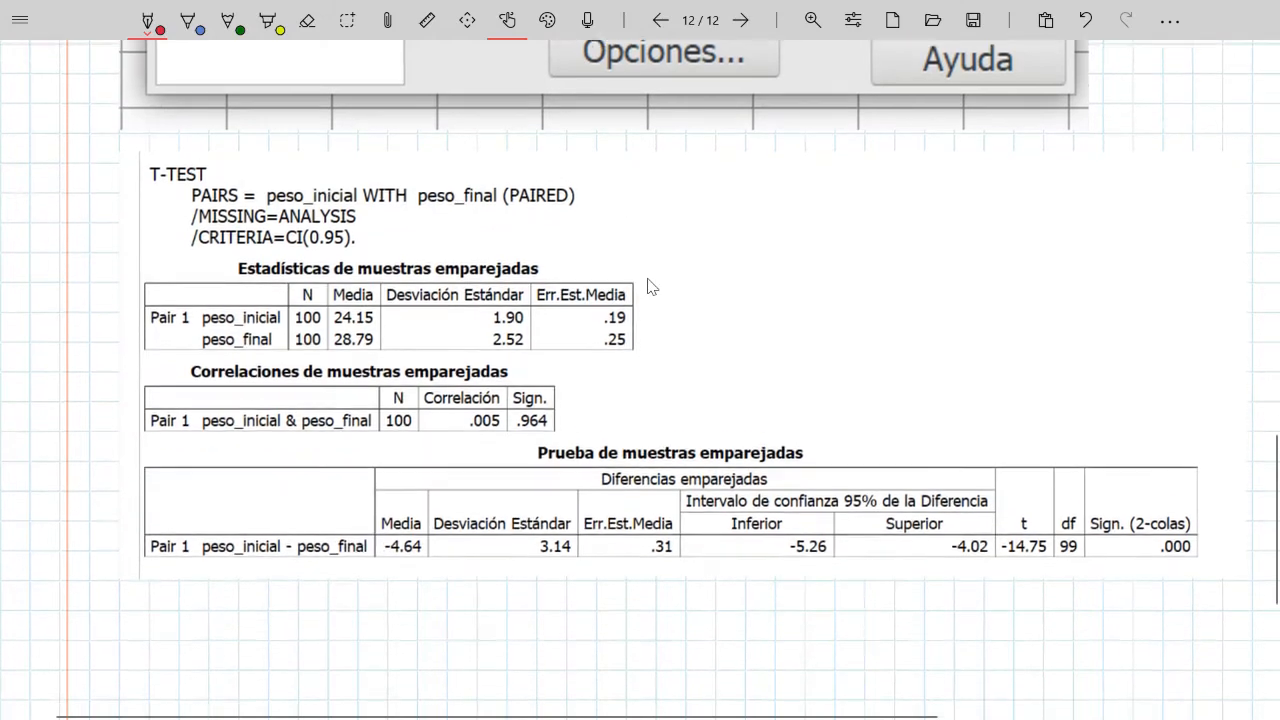
pyautogui.scroll(1, 650, 287)
pyautogui.scroll(-1, 650, 290)
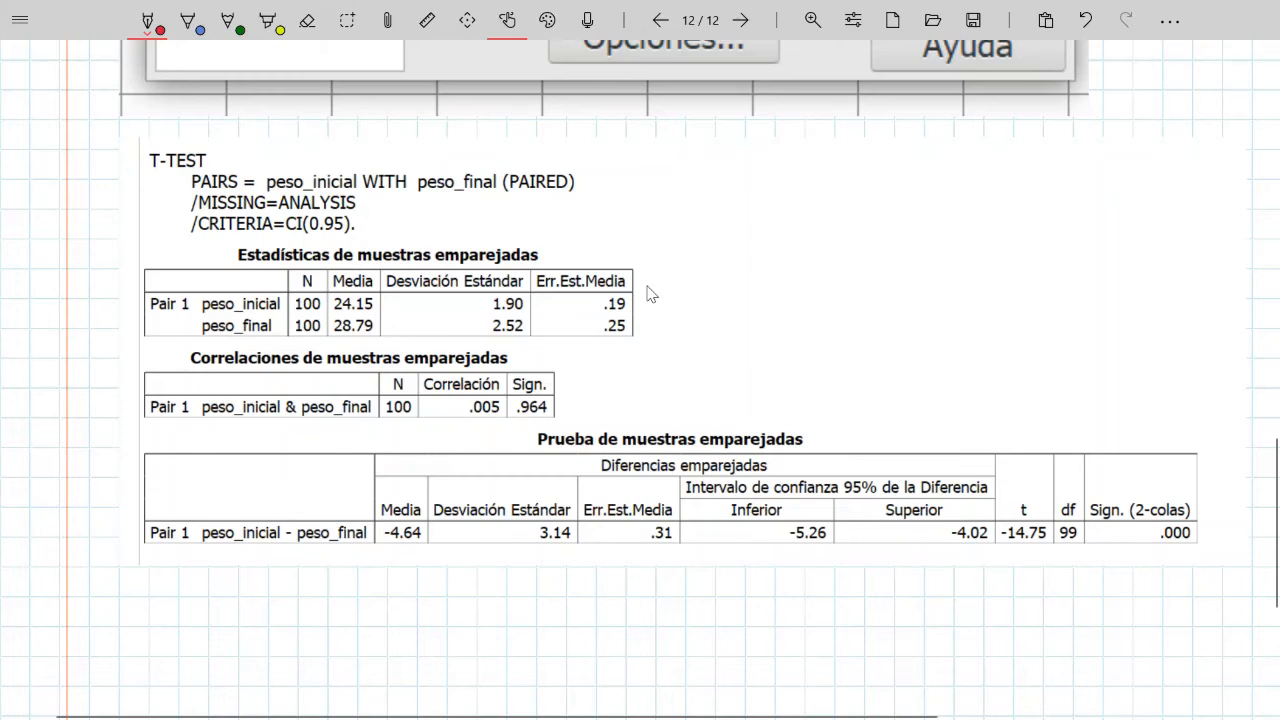
pyautogui.moveTo(305, 254); pyautogui.dragTo(289, 282)
pyautogui.moveTo(388, 290)
pyautogui.mouseDown()
pyautogui.moveTo(318, 258)
pyautogui.moveTo(342, 296)
pyautogui.mouseUp()
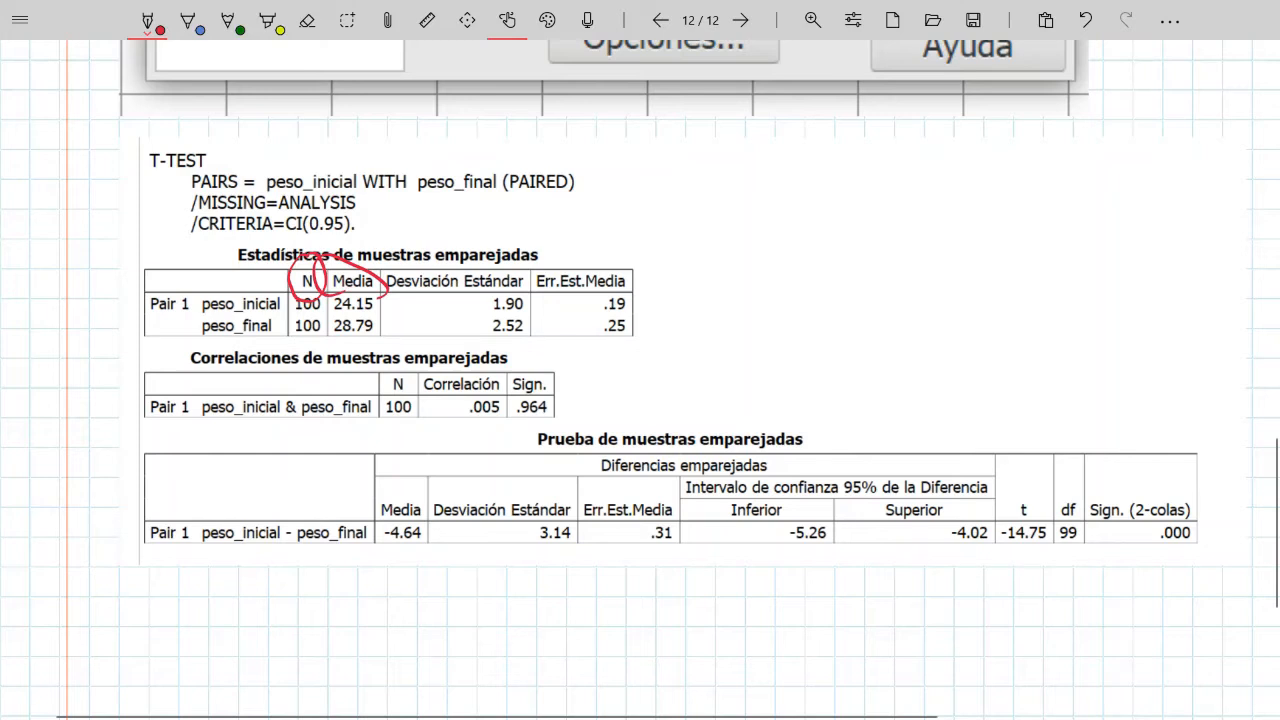
pyautogui.hotkey('ctrl', 'z')
pyautogui.hotkey('ctrl', 'z')
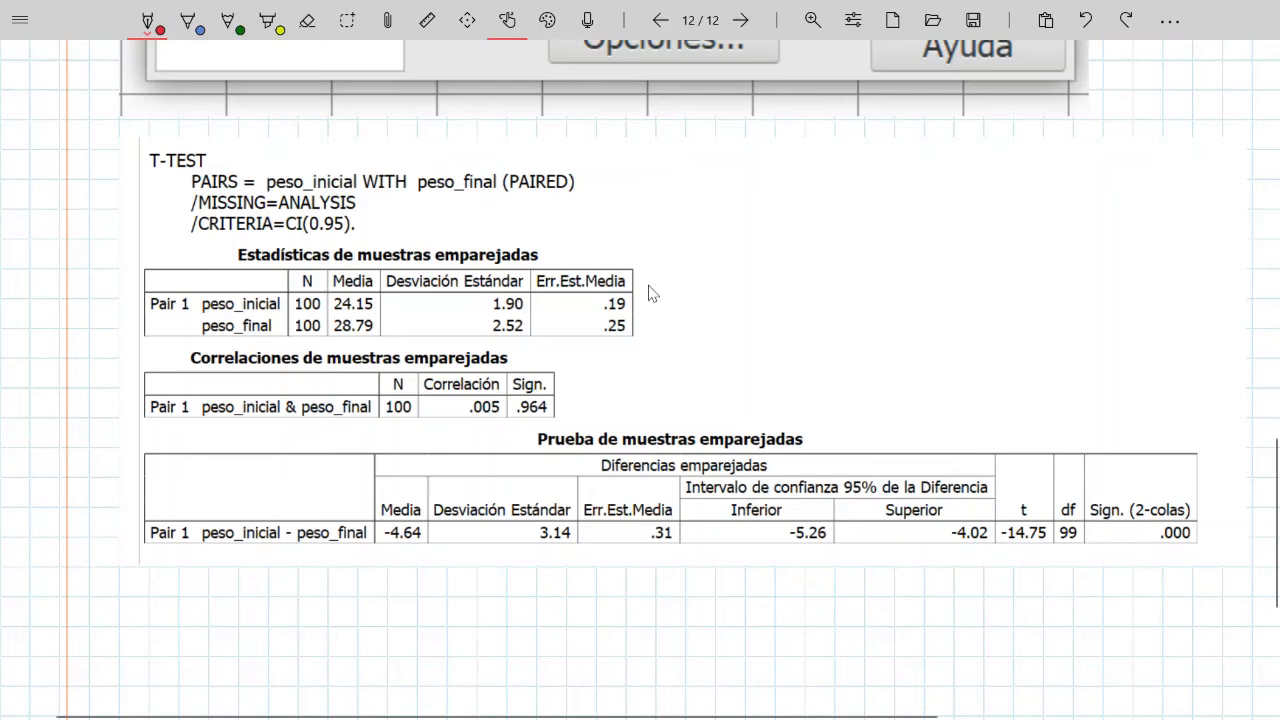
# - Handwrite the mean initial weight "24,15 Kg" in the blank area beside the T-TEST syntax
pyautogui.moveTo(720, 198); pyautogui.dragTo(754, 231)
pyautogui.moveTo(770, 184); pyautogui.dragTo(790, 242)
pyautogui.moveTo(816, 180)
pyautogui.mouseDown()
pyautogui.moveTo(814, 216)
pyautogui.moveTo(834, 212)
pyautogui.moveTo(858, 168)
pyautogui.mouseUp()
pyautogui.moveTo(878, 146)
pyautogui.mouseDown()
pyautogui.moveTo(874, 208)
pyautogui.moveTo(928, 196)
pyautogui.mouseUp()
pyautogui.moveTo(934, 176)
pyautogui.mouseDown()
pyautogui.moveTo(926, 218)
pyautogui.moveTo(946, 186)
pyautogui.mouseUp()
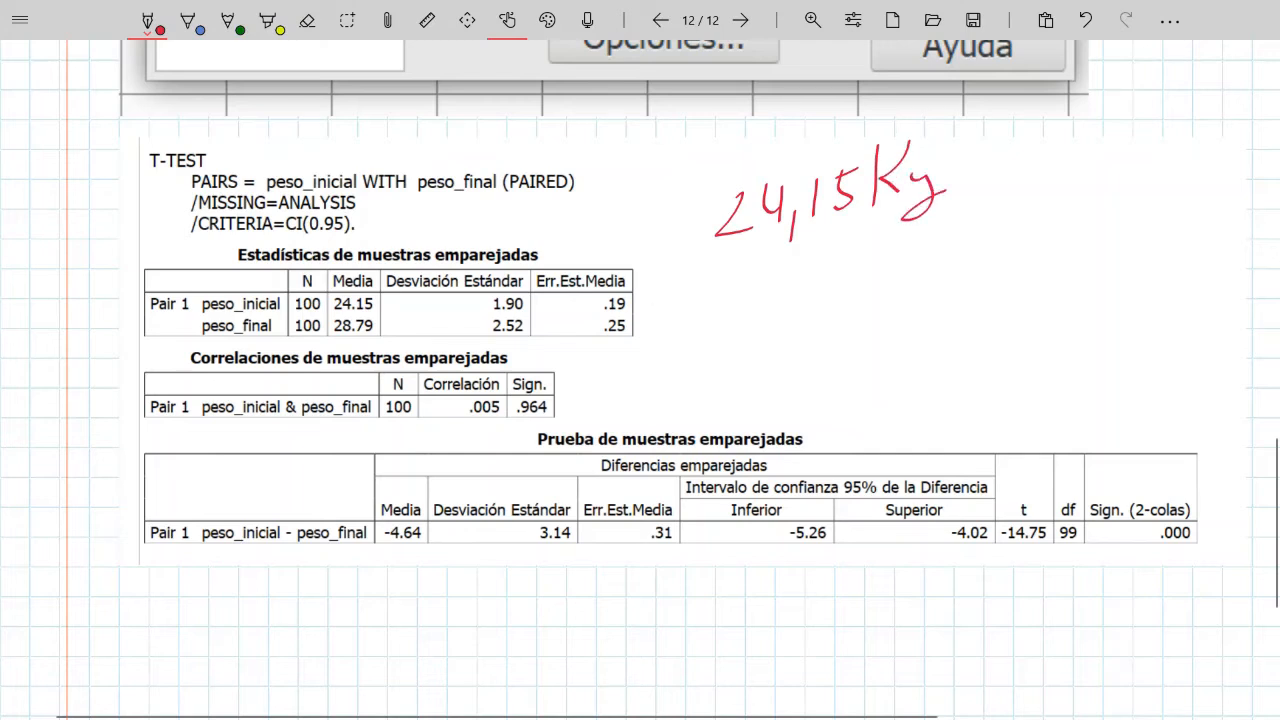
# - Handwrite the mean final weight "28,79 Kg" below the 24,15 Kg note
pyautogui.moveTo(752, 284); pyautogui.dragTo(786, 310)
pyautogui.moveTo(808, 268)
pyautogui.mouseDown()
pyautogui.moveTo(808, 316)
pyautogui.moveTo(846, 330)
pyautogui.mouseUp()
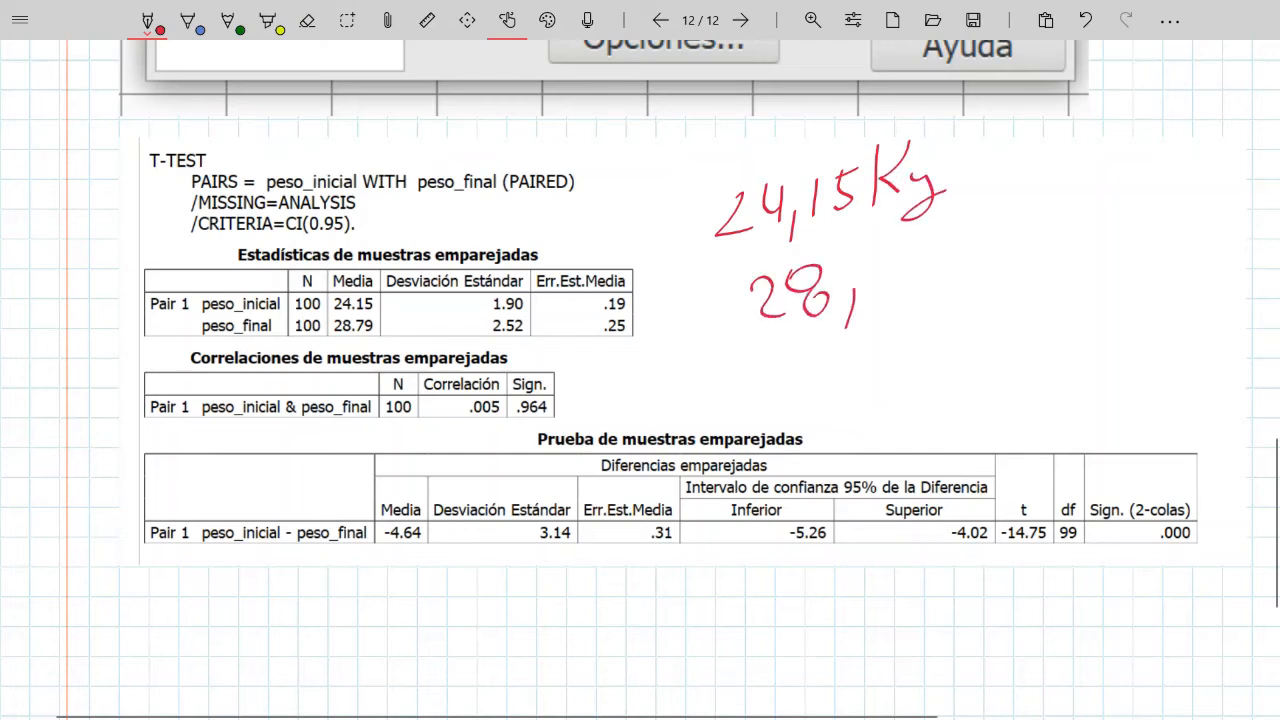
pyautogui.moveTo(866, 264)
pyautogui.mouseDown()
pyautogui.moveTo(858, 296)
pyautogui.moveTo(912, 300)
pyautogui.mouseUp()
pyautogui.moveTo(926, 234); pyautogui.dragTo(920, 280)
pyautogui.moveTo(966, 226); pyautogui.dragTo(962, 266)
pyautogui.moveTo(946, 250); pyautogui.dragTo(956, 294)
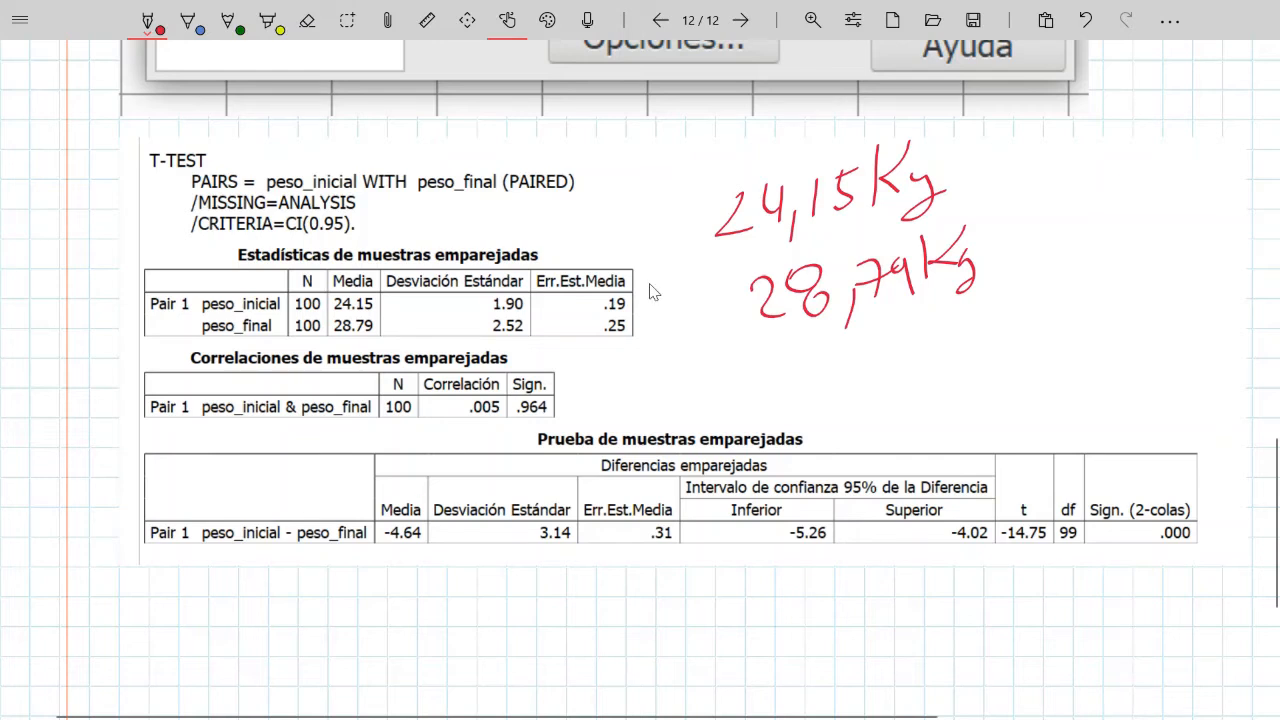
# - Underline the Desviación Estándar and Err.Est.Media headings and circle the Sign. (2-colas) column of the paired-test table
pyautogui.moveTo(421, 296); pyautogui.dragTo(487, 297)
pyautogui.moveTo(565, 296); pyautogui.dragTo(624, 300)
pyautogui.moveTo(1194, 436)
pyautogui.mouseDown()
pyautogui.moveTo(1068, 500)
pyautogui.moveTo(1146, 571)
pyautogui.moveTo(1200, 436)
pyautogui.mouseUp()
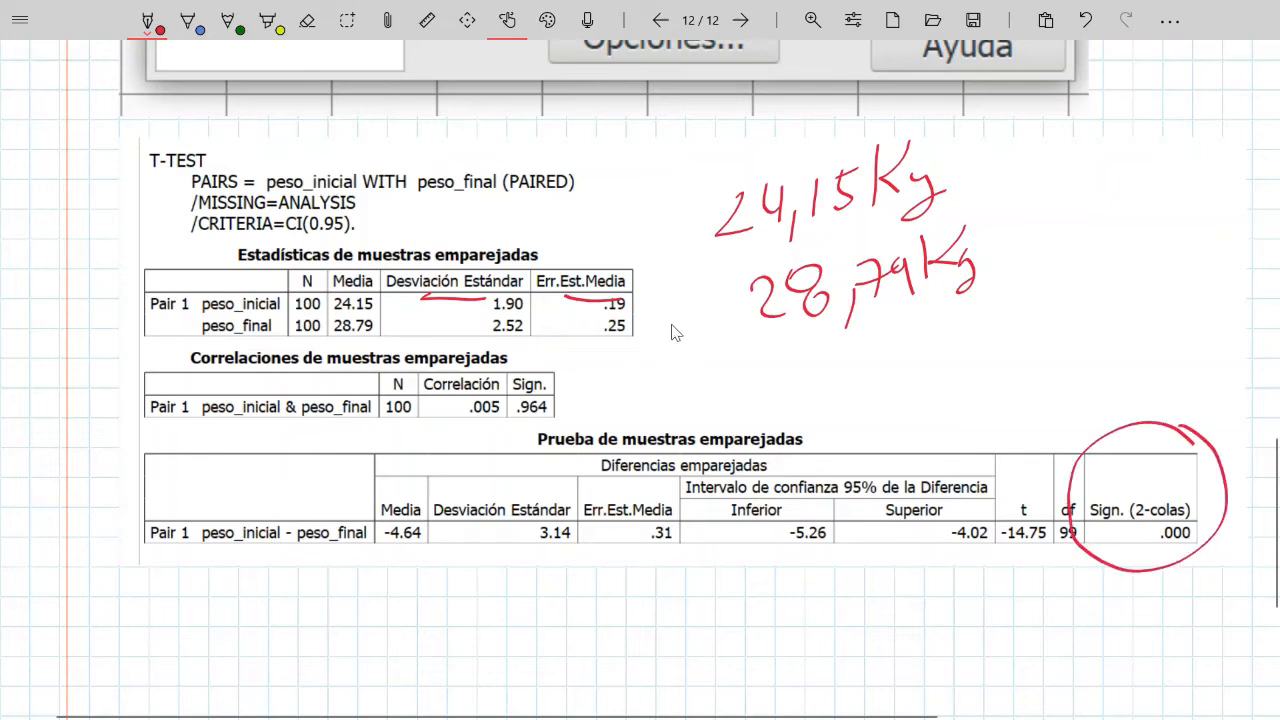
# - Handwrite the significance value "0,000" below the paired-test table
pyautogui.moveTo(474, 590)
pyautogui.mouseDown()
pyautogui.moveTo(458, 610)
pyautogui.moveTo(478, 590)
pyautogui.mouseUp()
pyautogui.moveTo(500, 608); pyautogui.dragTo(500, 640)
pyautogui.moveTo(519, 582); pyautogui.dragTo(526, 606)
pyautogui.moveTo(574, 590)
pyautogui.mouseDown()
pyautogui.moveTo(576, 612)
pyautogui.moveTo(576, 582)
pyautogui.mouseUp()
pyautogui.moveTo(604, 580)
pyautogui.mouseDown()
pyautogui.moveTo(592, 608)
pyautogui.moveTo(606, 578)
pyautogui.mouseUp()
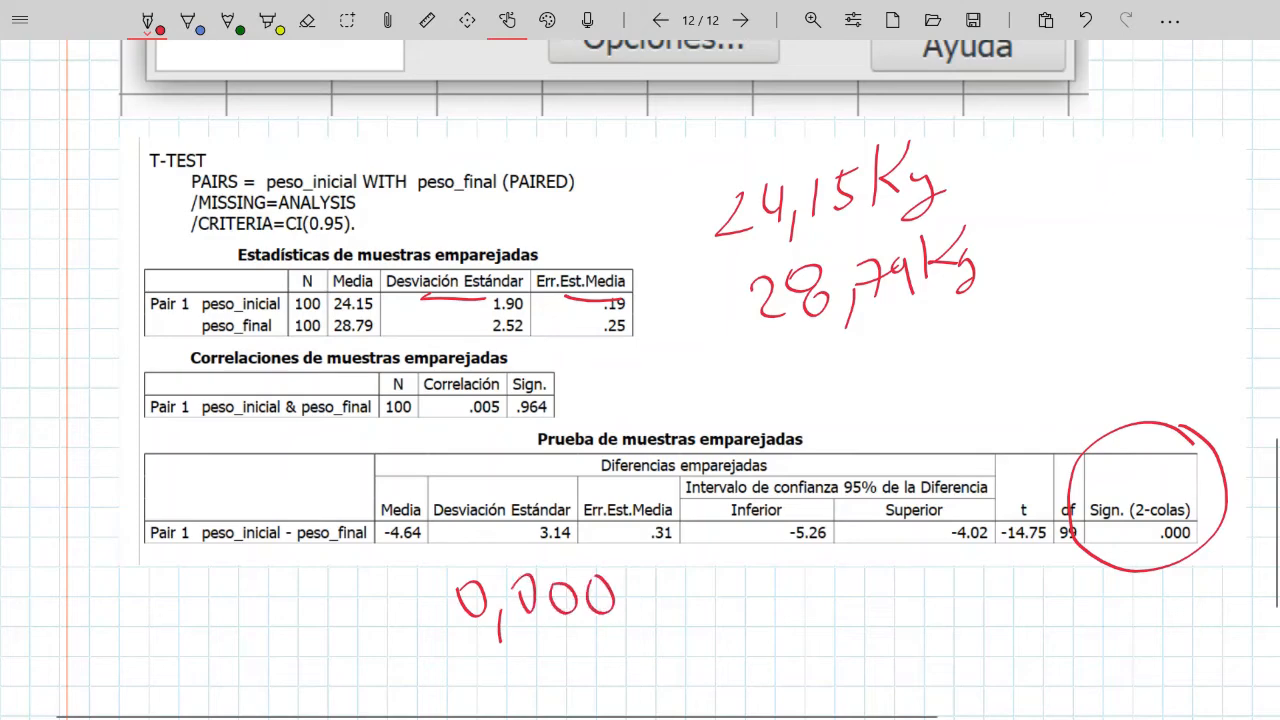
# - Handwrite α over "0,05 (" to the right of 0,000, and underline 0,000 and the Sign. (2-colas) value
pyautogui.scroll(-2, 660, 390)
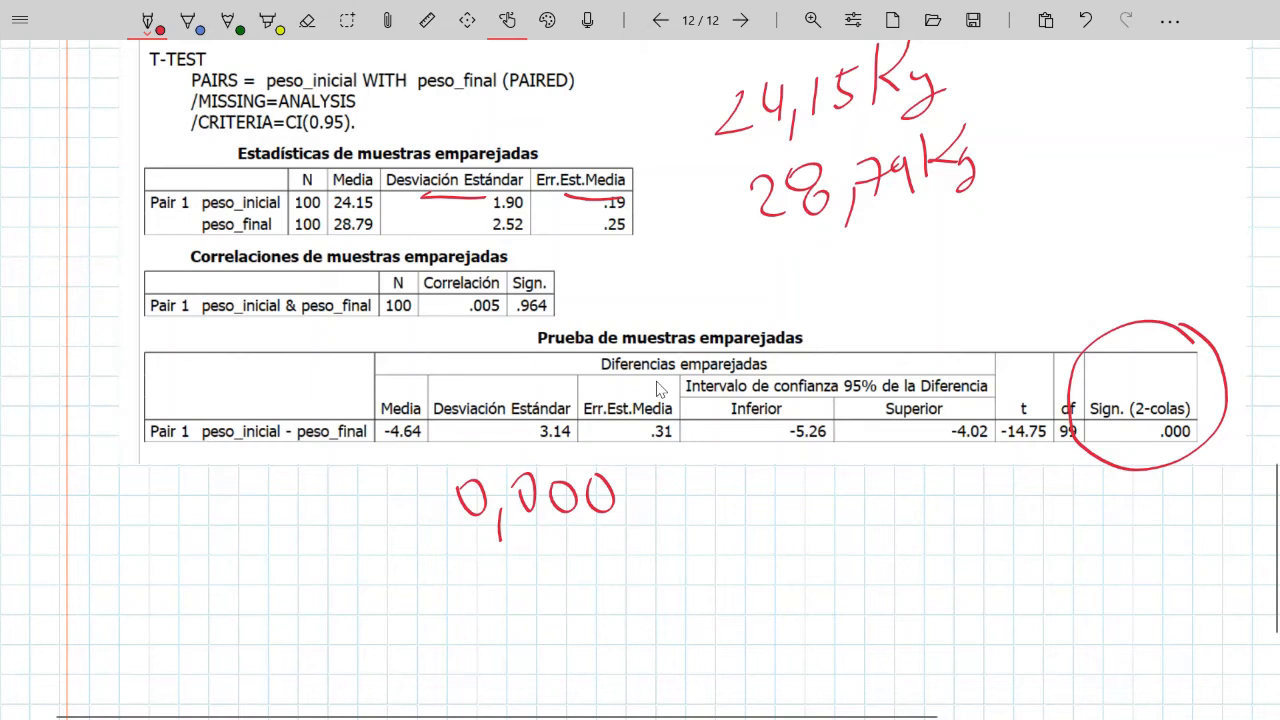
pyautogui.moveTo(796, 438)
pyautogui.mouseDown()
pyautogui.moveTo(756, 458)
pyautogui.moveTo(799, 462)
pyautogui.moveTo(778, 505)
pyautogui.moveTo(744, 508)
pyautogui.moveTo(788, 546)
pyautogui.mouseUp()
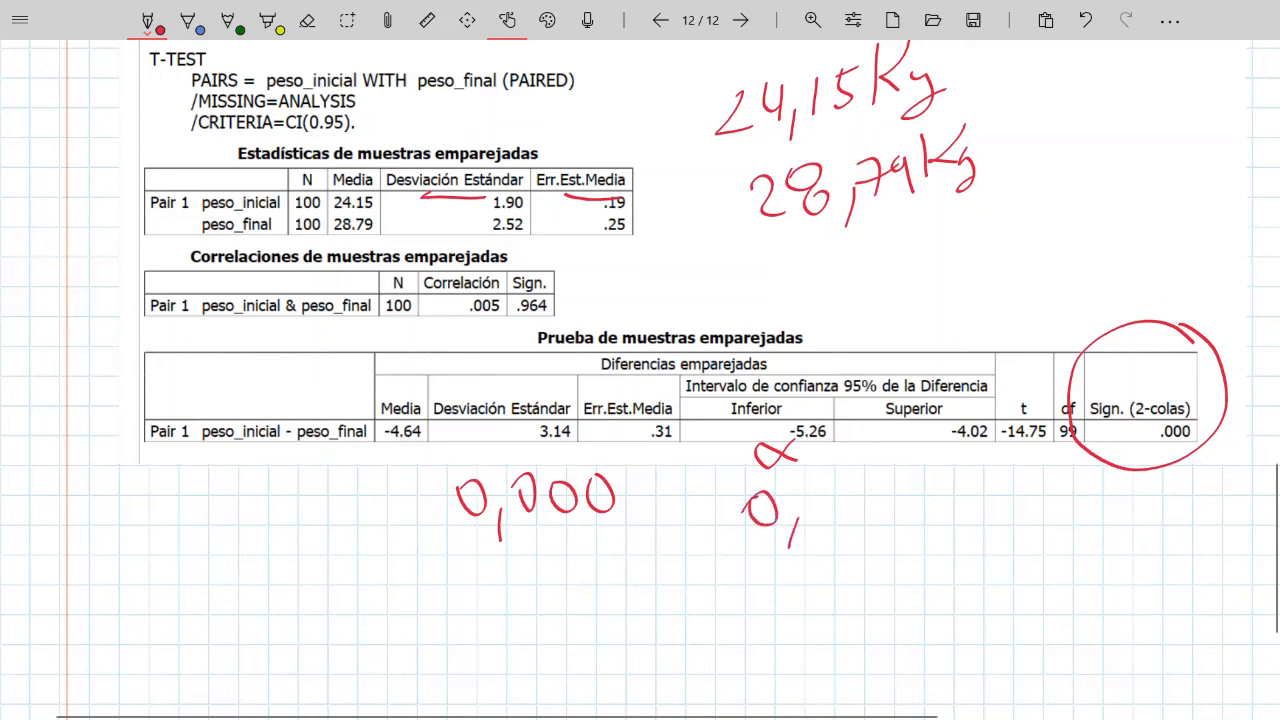
pyautogui.moveTo(812, 493)
pyautogui.mouseDown()
pyautogui.moveTo(850, 512)
pyautogui.moveTo(836, 531)
pyautogui.mouseUp()
pyautogui.moveTo(830, 479); pyautogui.dragTo(880, 500)
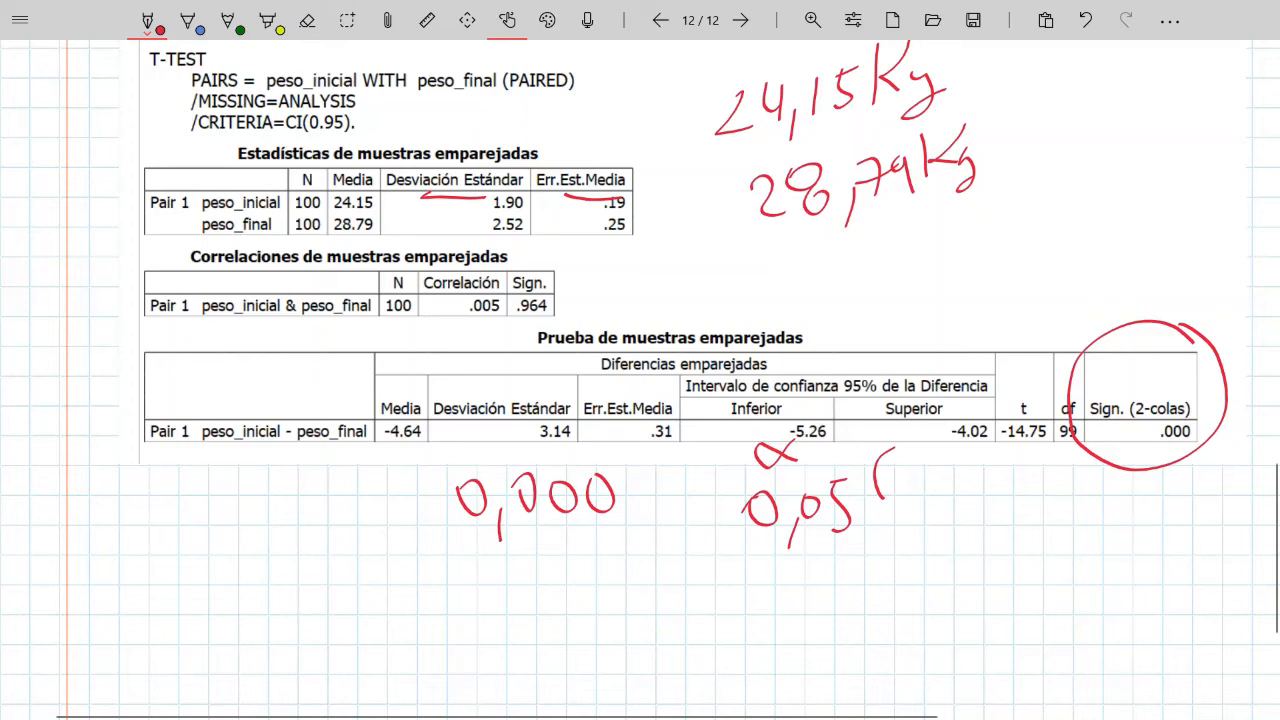
pyautogui.moveTo(443, 533); pyautogui.dragTo(612, 527)
pyautogui.moveTo(1080, 446); pyautogui.dragTo(1203, 458)
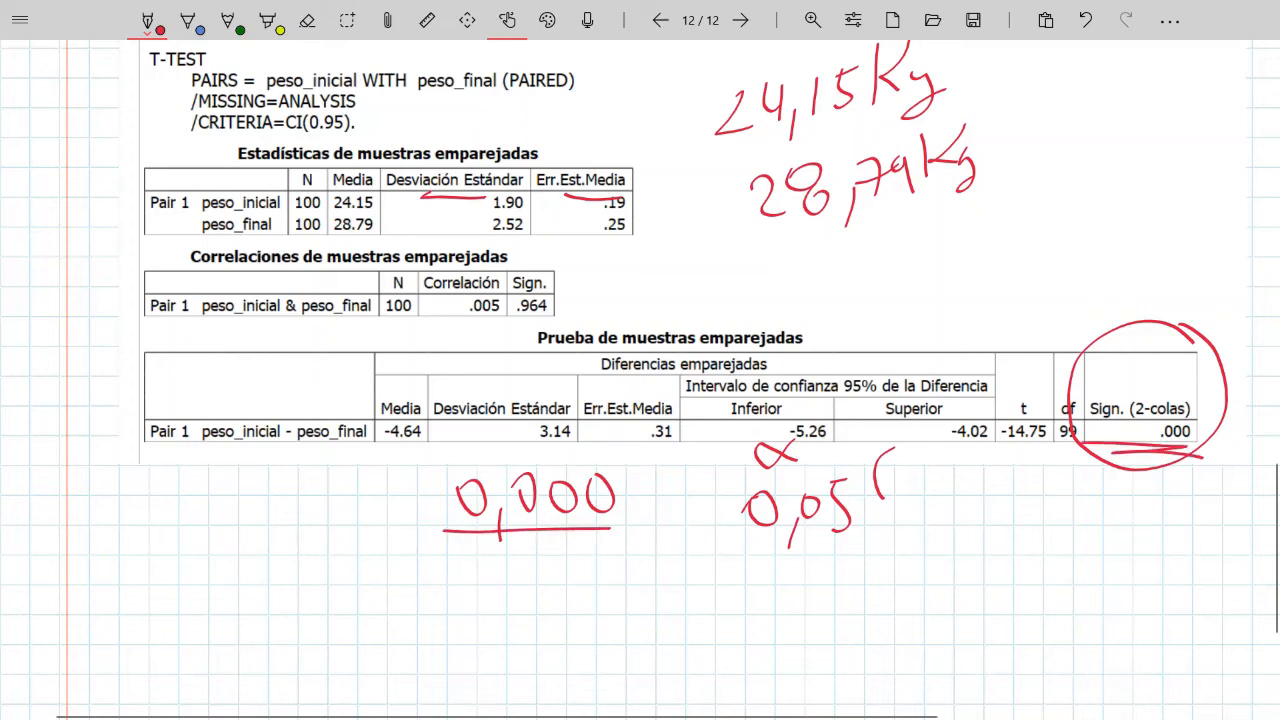
# - Write a "<" sign between 0,000 and 0,05 and draw an arrow from 0,000 down to the left
pyautogui.moveTo(641, 494); pyautogui.dragTo(707, 465)
pyautogui.moveTo(645, 496); pyautogui.dragTo(707, 521)
pyautogui.scroll(-5, 659, 386)
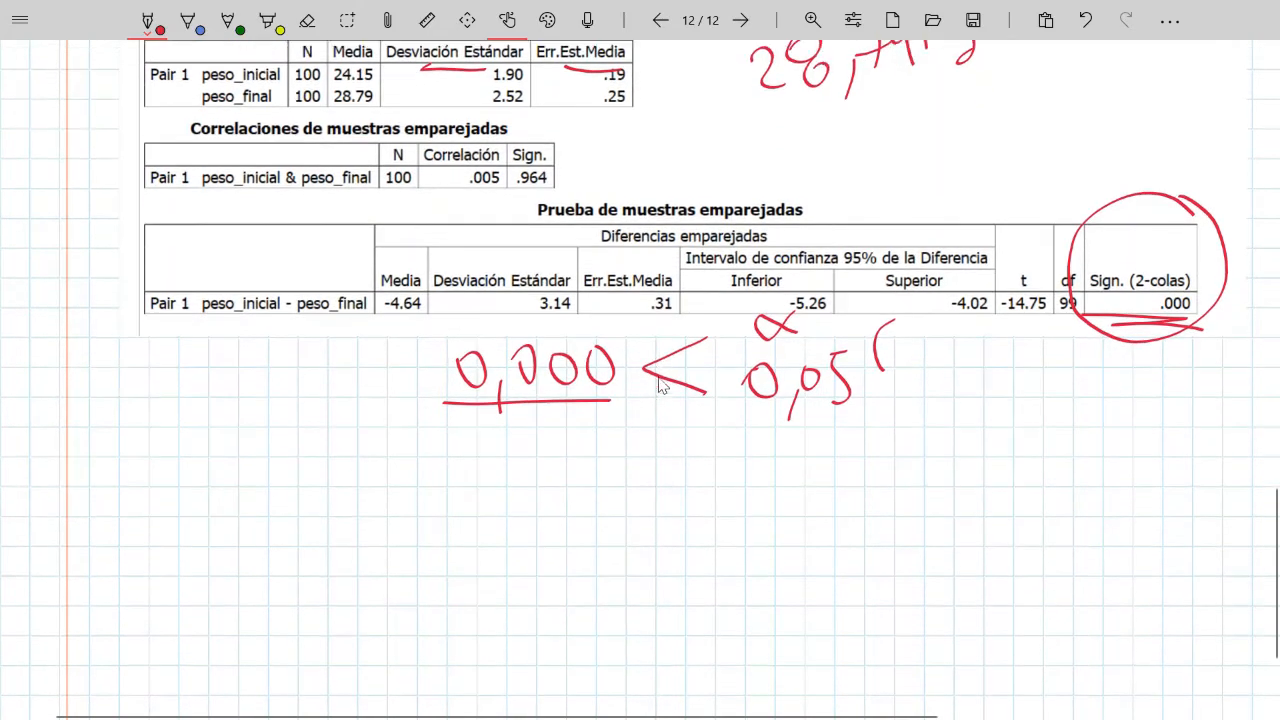
pyautogui.moveTo(548, 344)
pyautogui.mouseDown()
pyautogui.moveTo(337, 400)
pyautogui.moveTo(376, 409)
pyautogui.mouseUp()
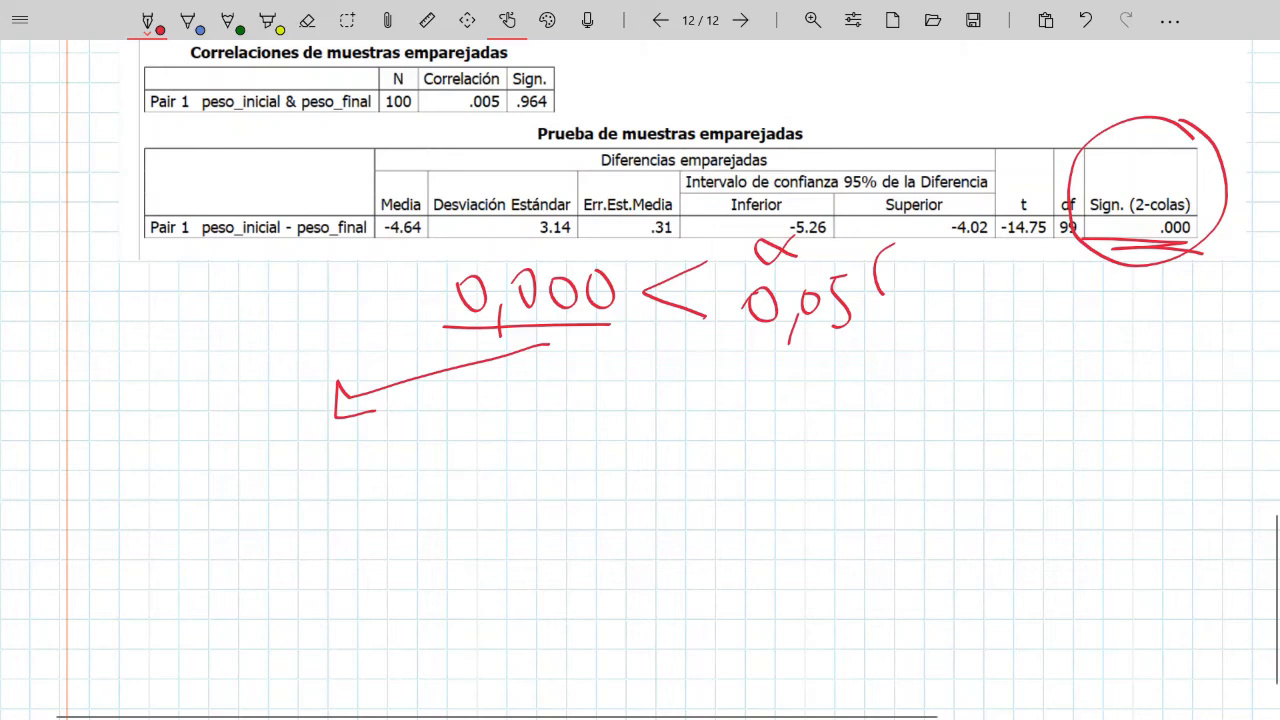
# - Draw a bracket beside peso_inicial and peso_final in the statistics table and handwrite "0,05" below the circled significance column
pyautogui.scroll(1, 660, 386)
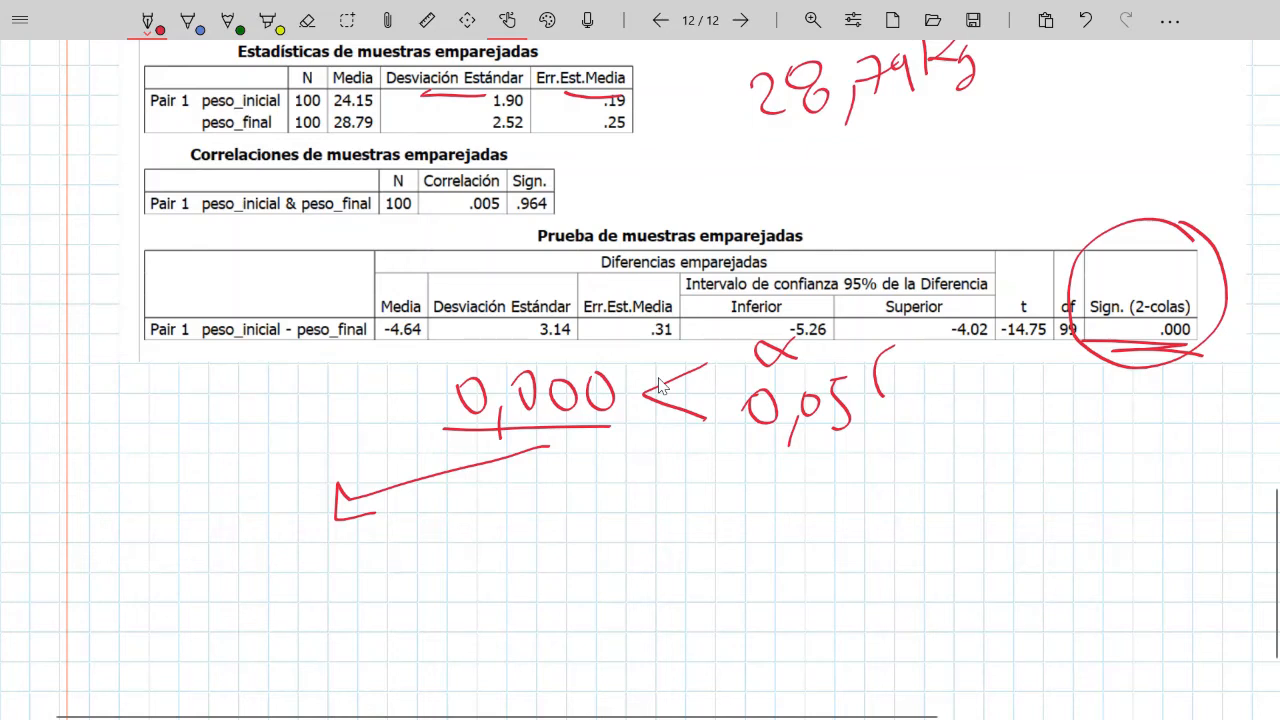
pyautogui.moveTo(207, 83); pyautogui.dragTo(198, 150)
pyautogui.moveTo(1024, 377); pyautogui.dragTo(1042, 432)
pyautogui.moveTo(1066, 384); pyautogui.dragTo(1072, 412)
pyautogui.moveTo(1122, 376)
pyautogui.mouseDown()
pyautogui.moveTo(1102, 406)
pyautogui.moveTo(1142, 370)
pyautogui.mouseUp()
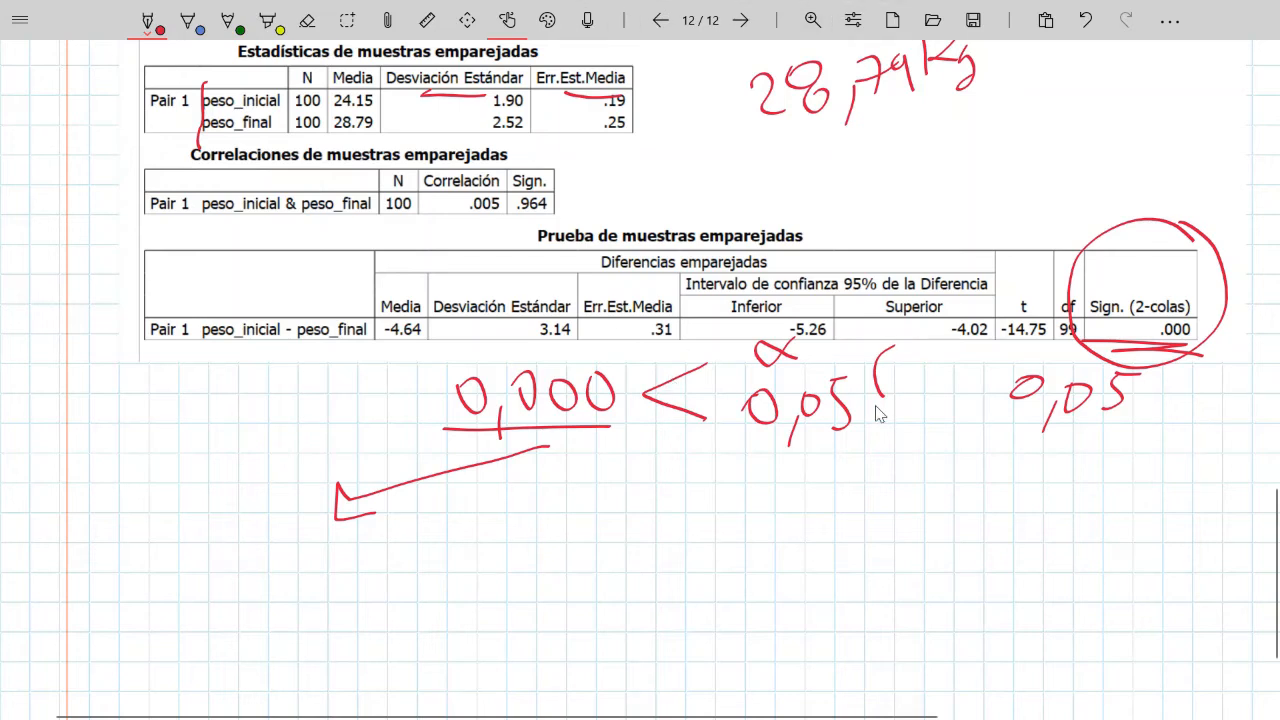
# - Add a stroke beside the bracket at the peso_inicial and peso_final rows of the statistics table
pyautogui.scroll(2, 814, 431)
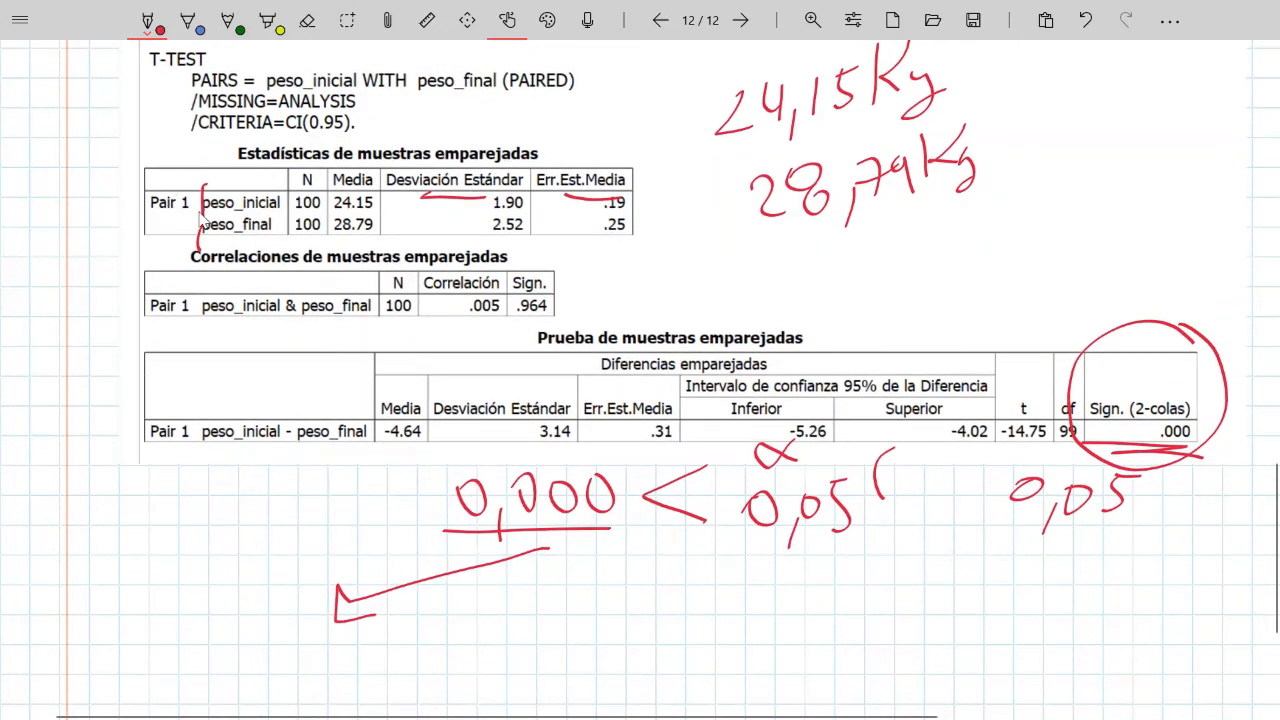
pyautogui.moveTo(205, 214)
pyautogui.mouseDown()
pyautogui.moveTo(300, 218)
pyautogui.moveTo(210, 178)
pyautogui.moveTo(204, 250)
pyautogui.moveTo(270, 258)
pyautogui.moveTo(283, 222)
pyautogui.mouseUp()
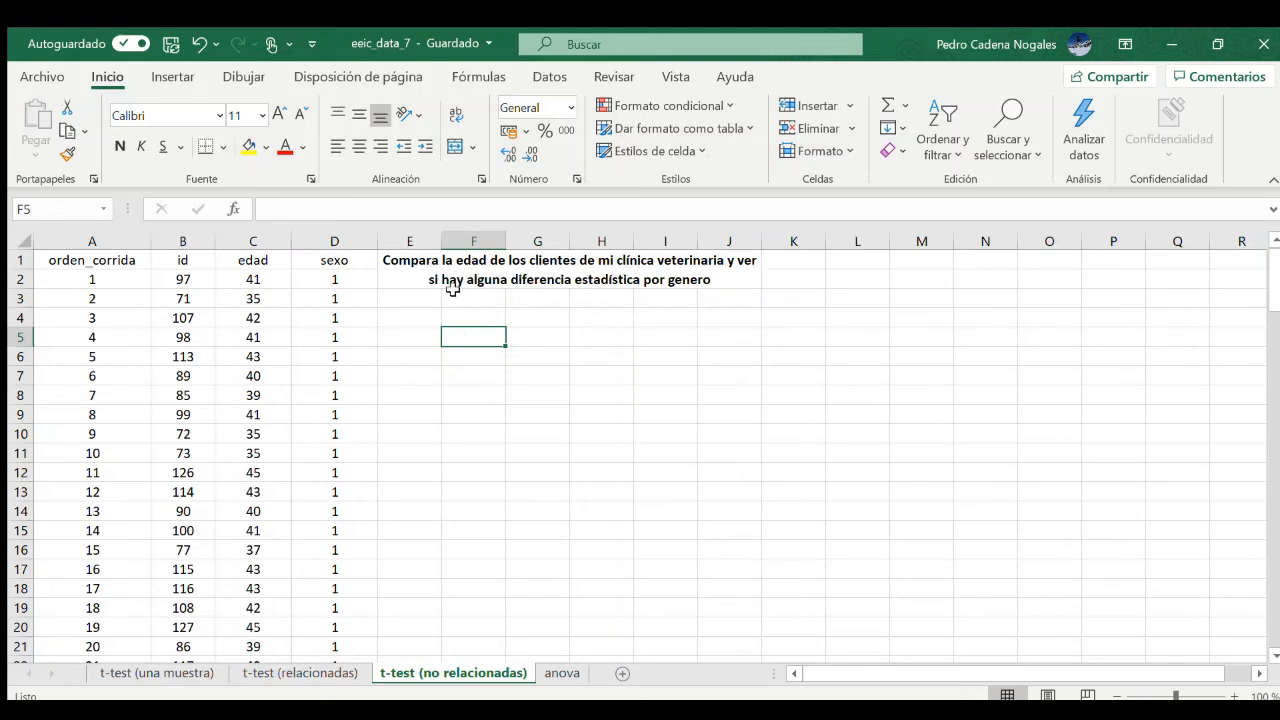
# - Review the exercise statement and the data rows on the t-test (no relacionadas) sheet in Excel
pyautogui.click(652, 274)
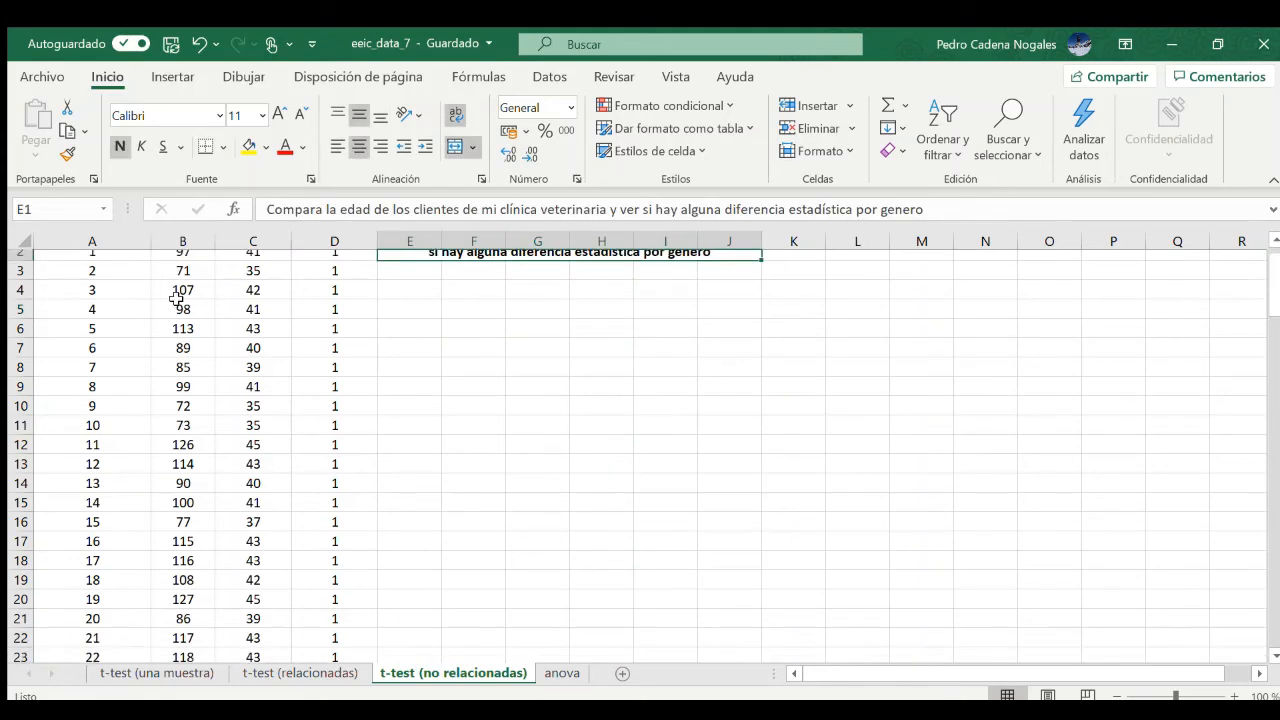
pyautogui.scroll(-19, 181, 300)
pyautogui.scroll(-20, 184, 340)
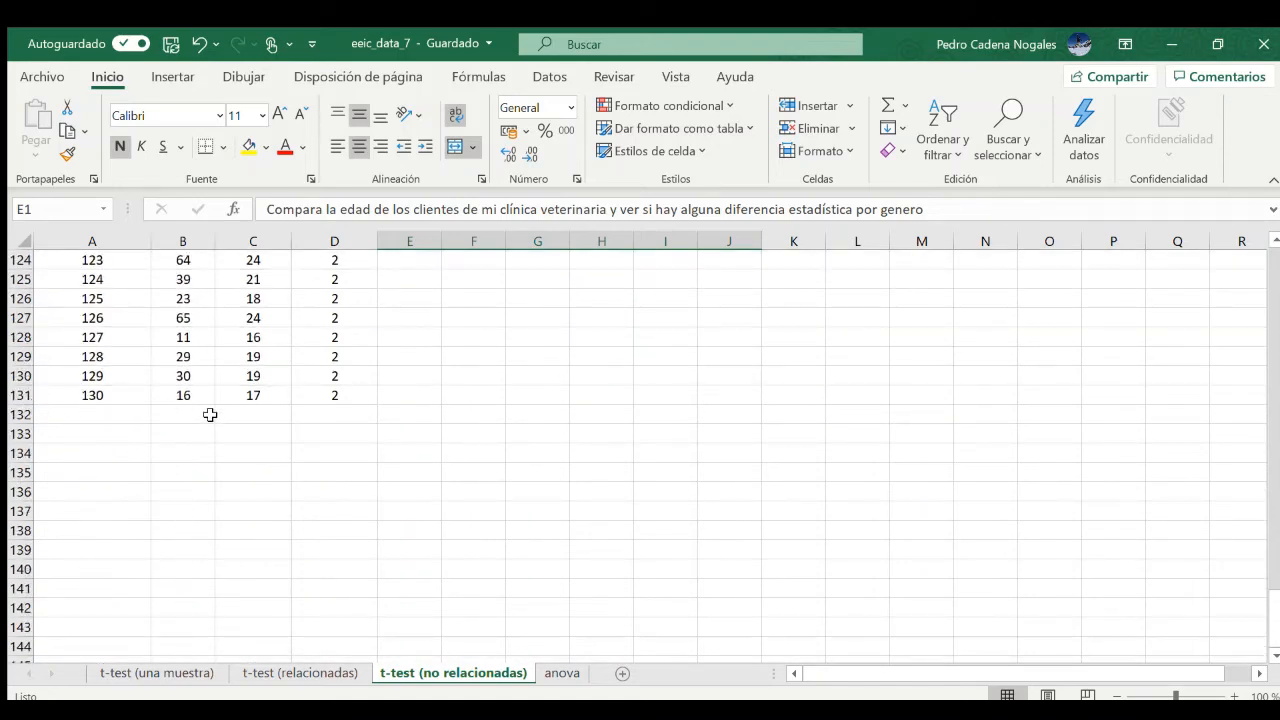
pyautogui.scroll(16, 214, 409)
pyautogui.scroll(20, 214, 409)
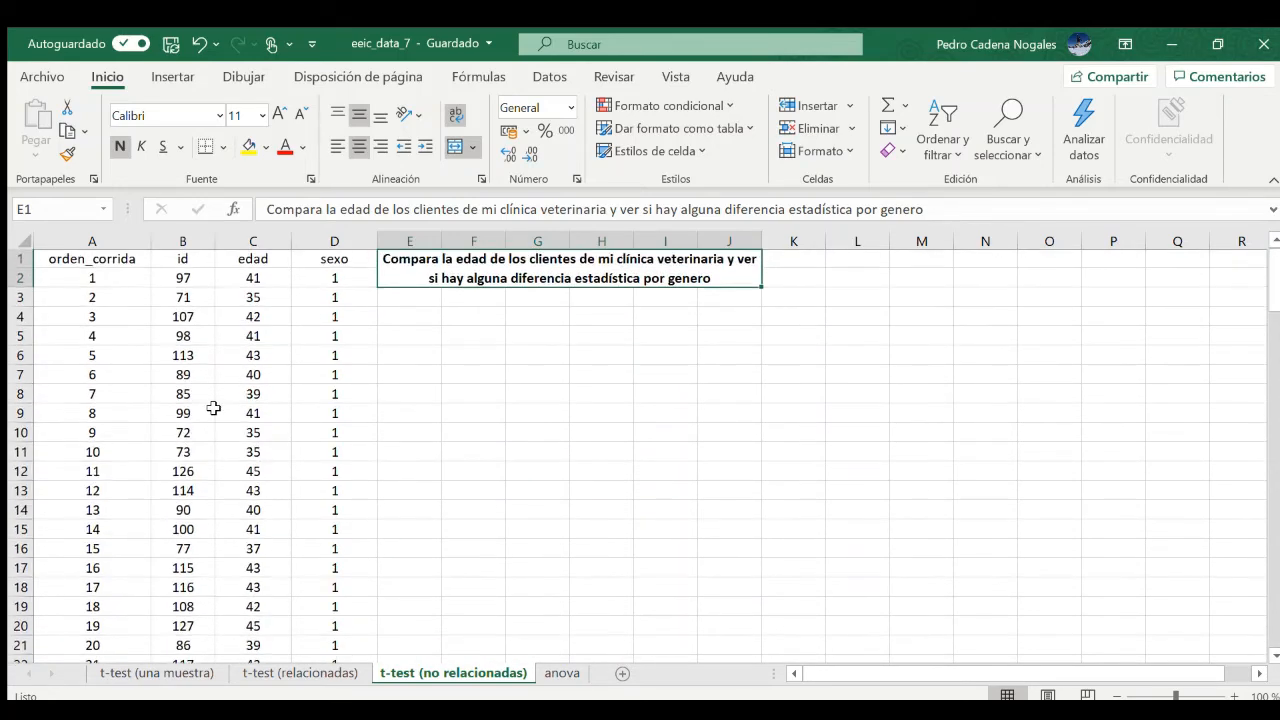
# - Select the edad and sexo columns in turn and examine how the sexo codes are arranged down the sheet
pyautogui.click(252, 260)
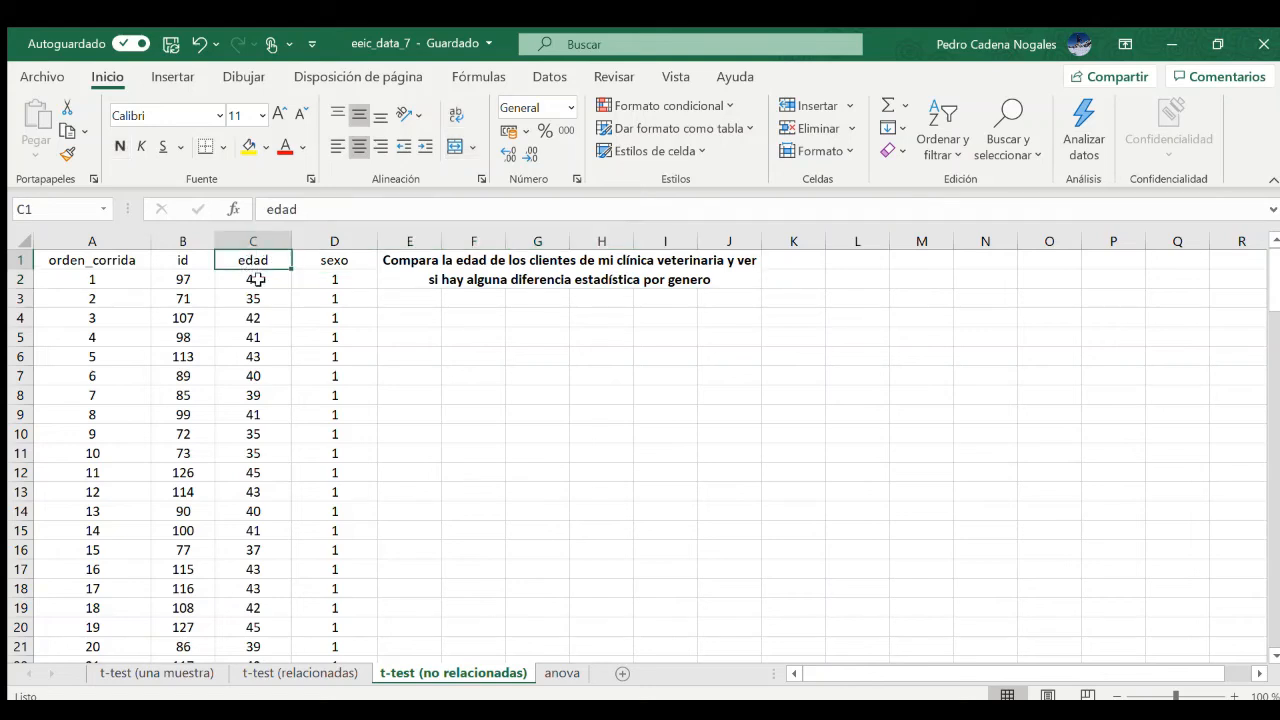
pyautogui.hotkey('ctrl', 'shift', 'Down')
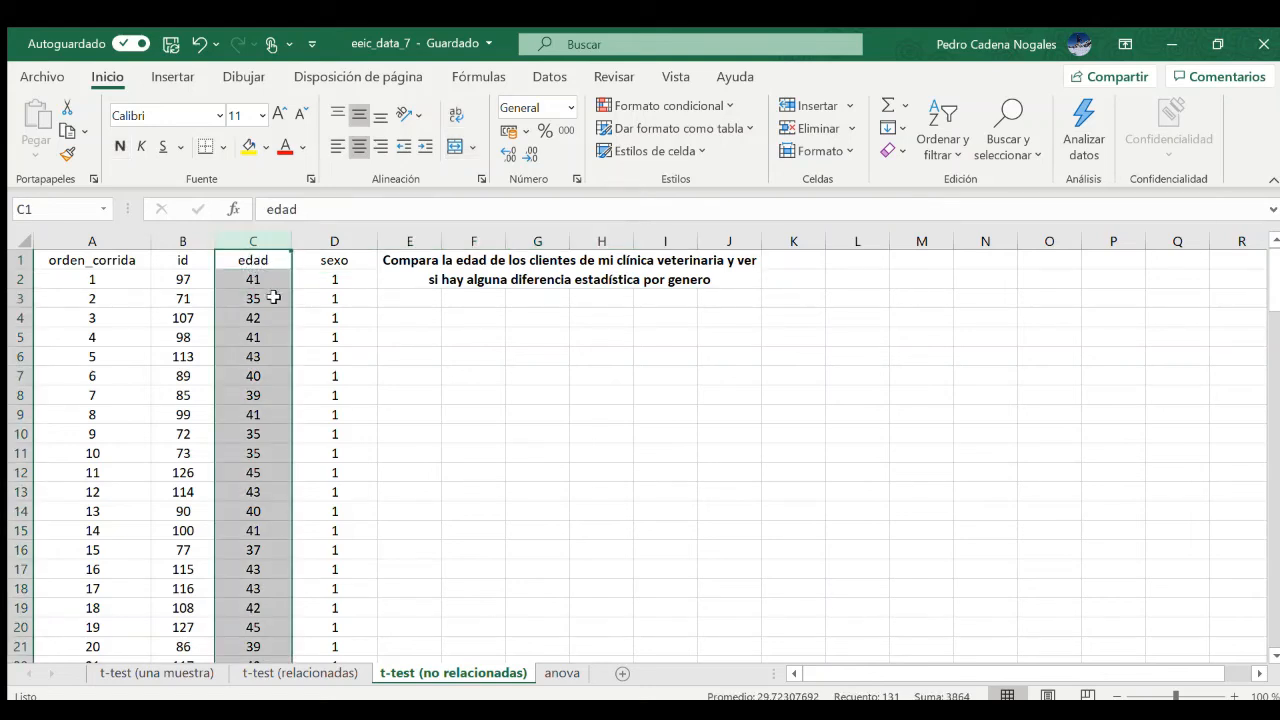
pyautogui.click(345, 260)
pyautogui.hotkey('ctrl', 'shift', 'Down')
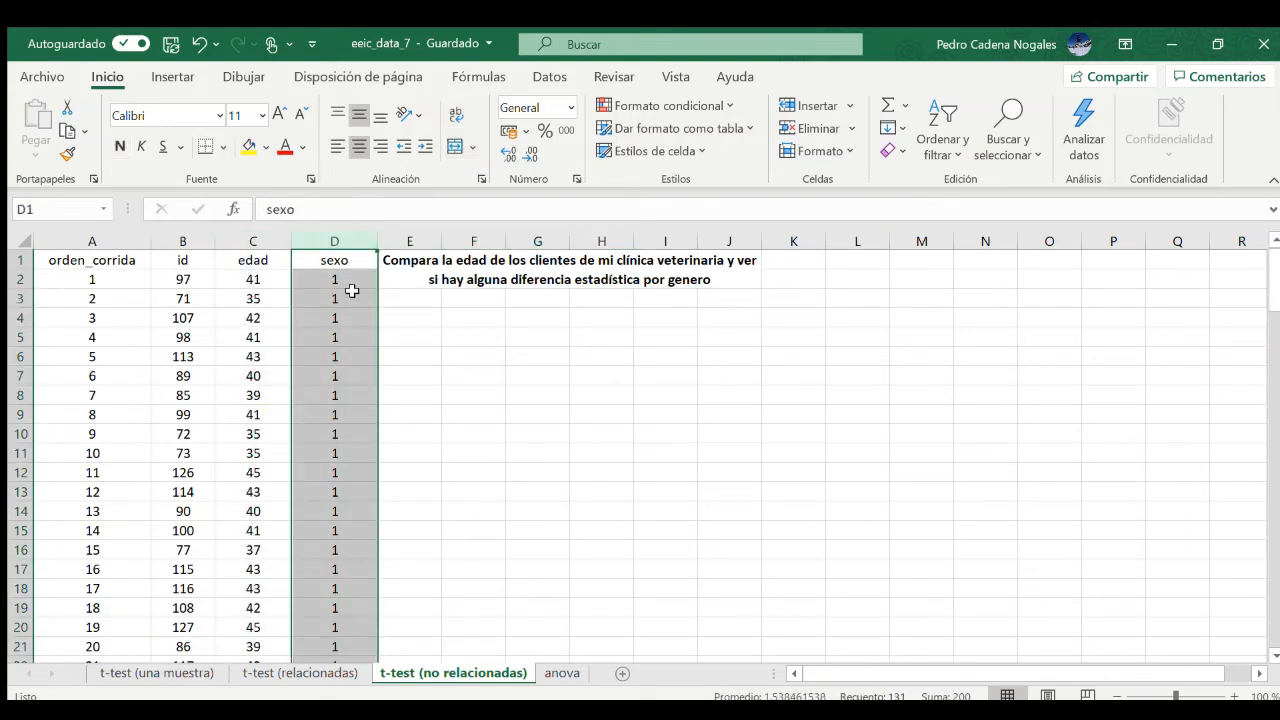
pyautogui.scroll(-16, 343, 300)
pyautogui.scroll(-4, 341, 332)
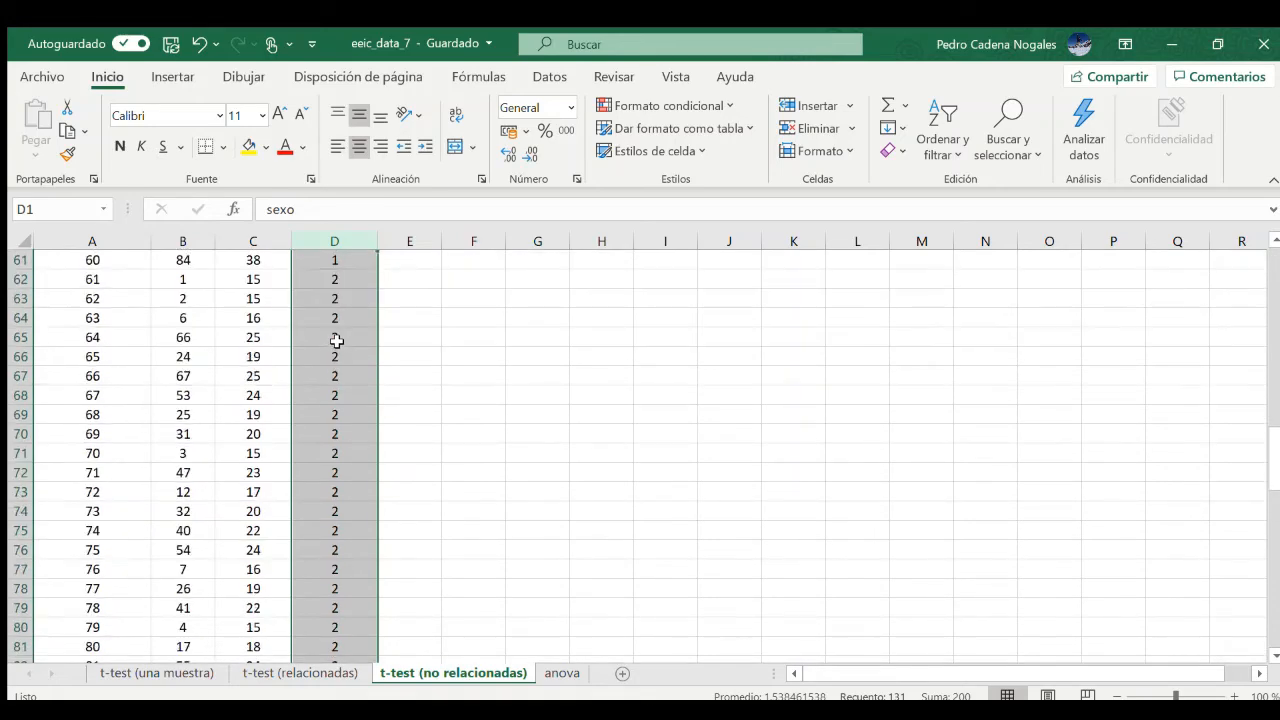
pyautogui.scroll(3, 337, 340)
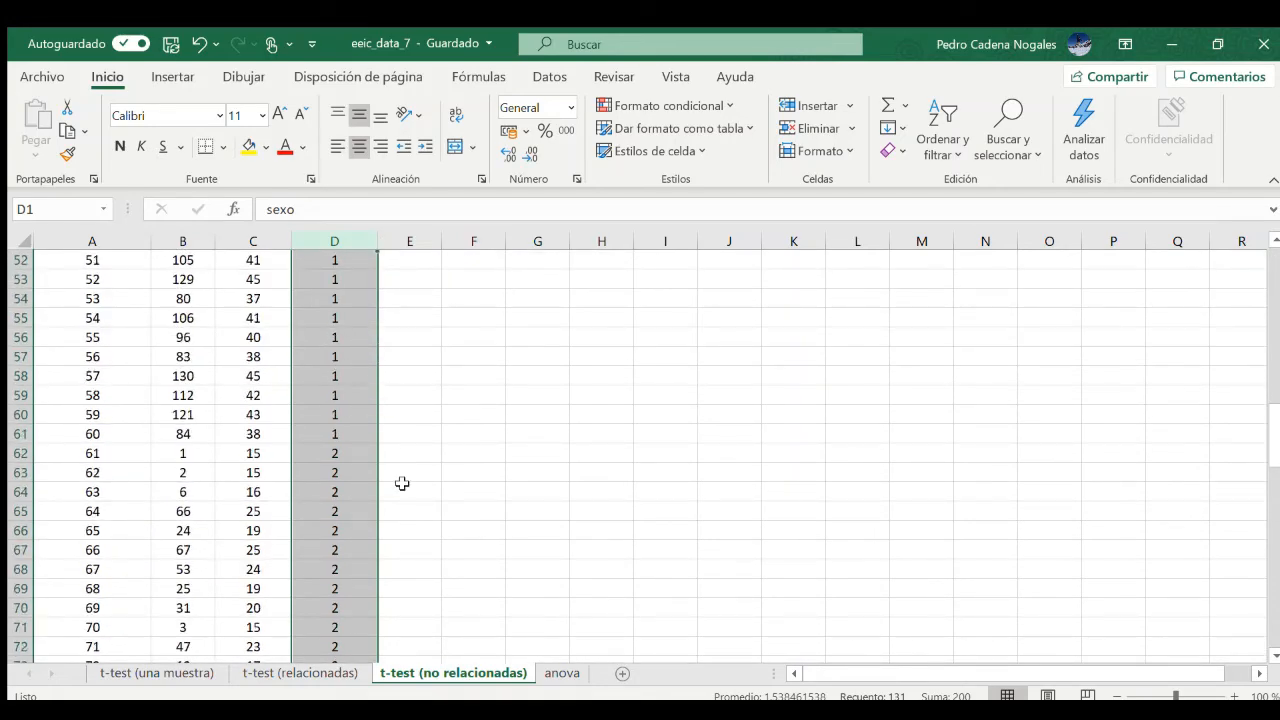
pyautogui.scroll(-8, 340, 400)
pyautogui.scroll(-13, 334, 408)
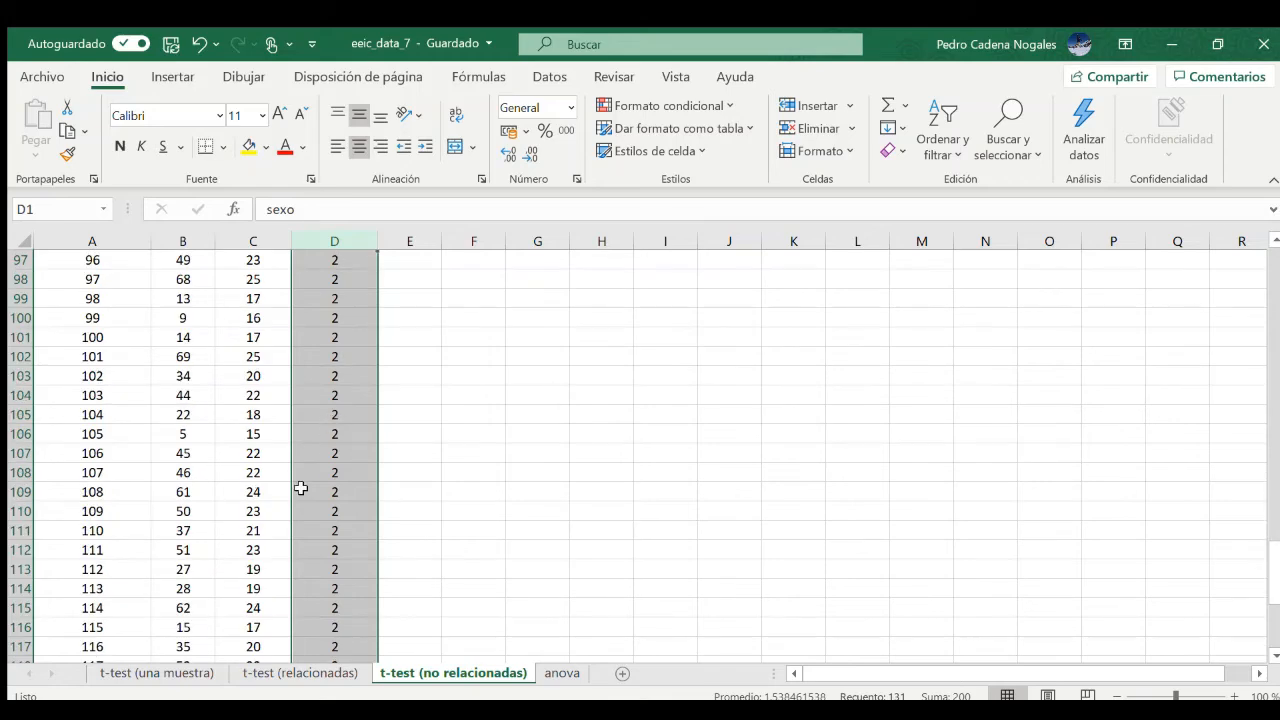
pyautogui.scroll(20, 335, 564)
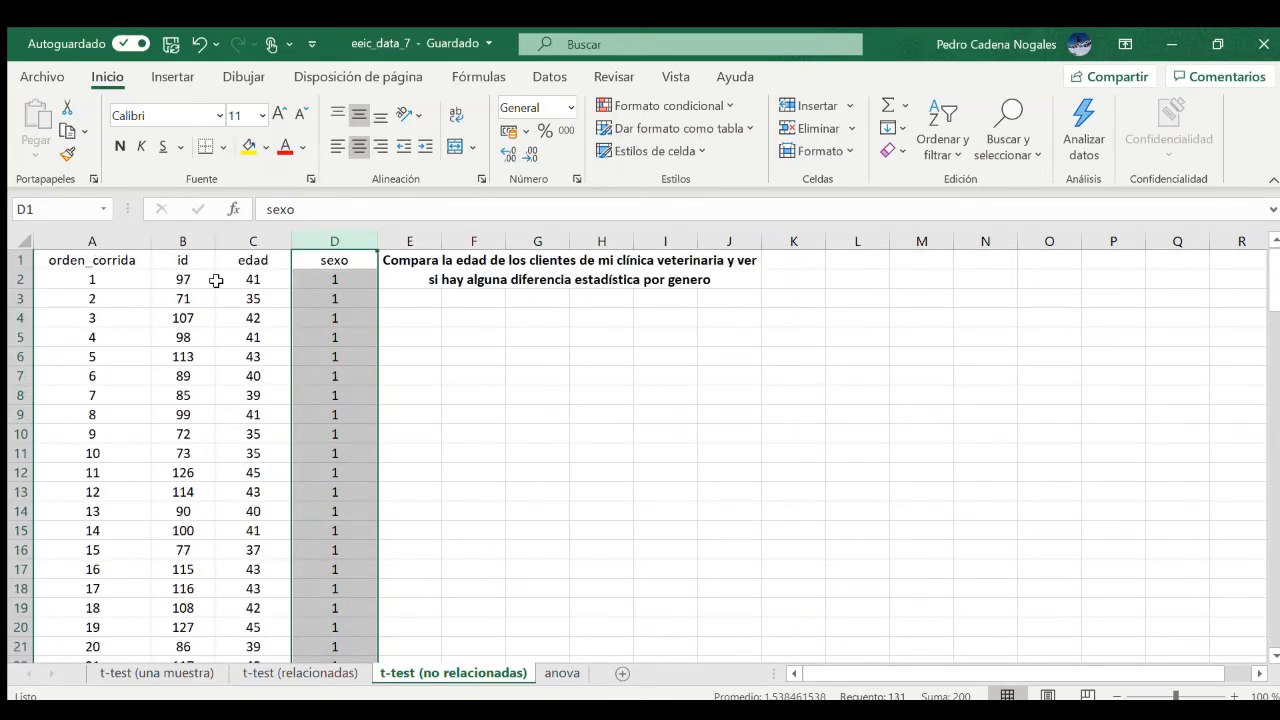
pyautogui.click(434, 316)
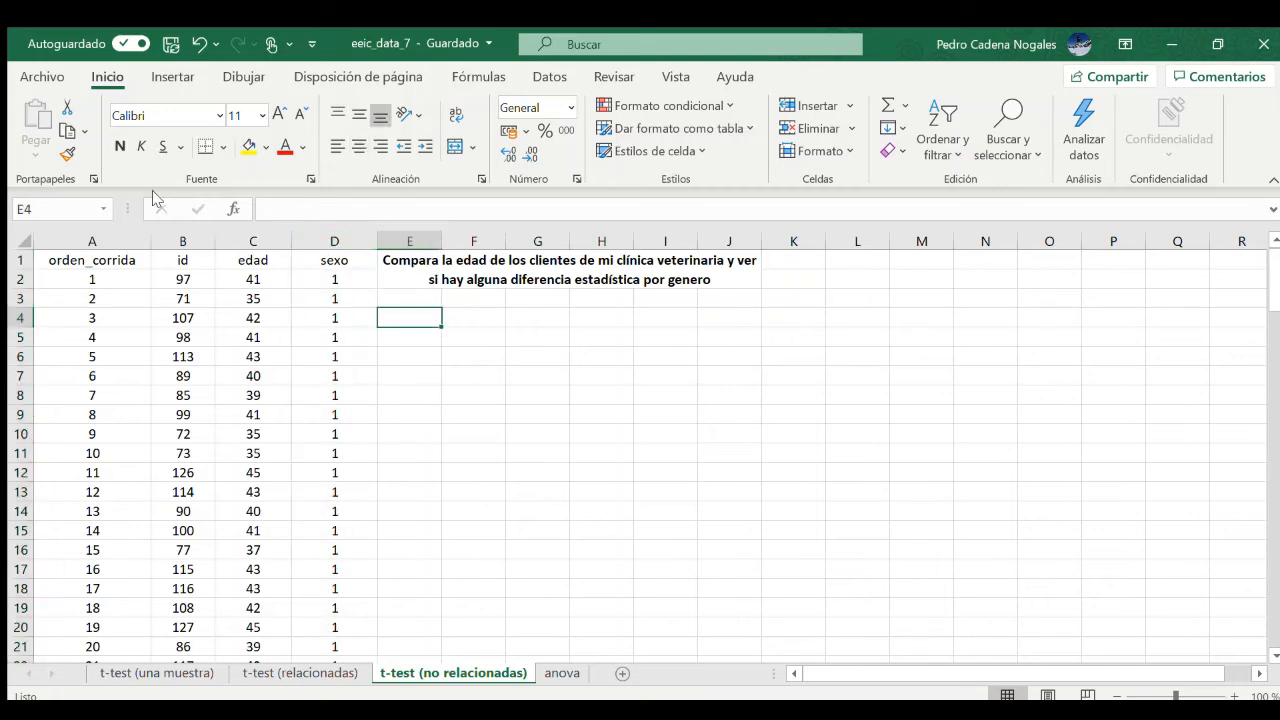
# - Copy the edad and sexo values in C2:D131, without the headers, and switch away from Excel
pyautogui.moveTo(268, 279); pyautogui.dragTo(340, 620)
pyautogui.scroll(20, 351, 580)
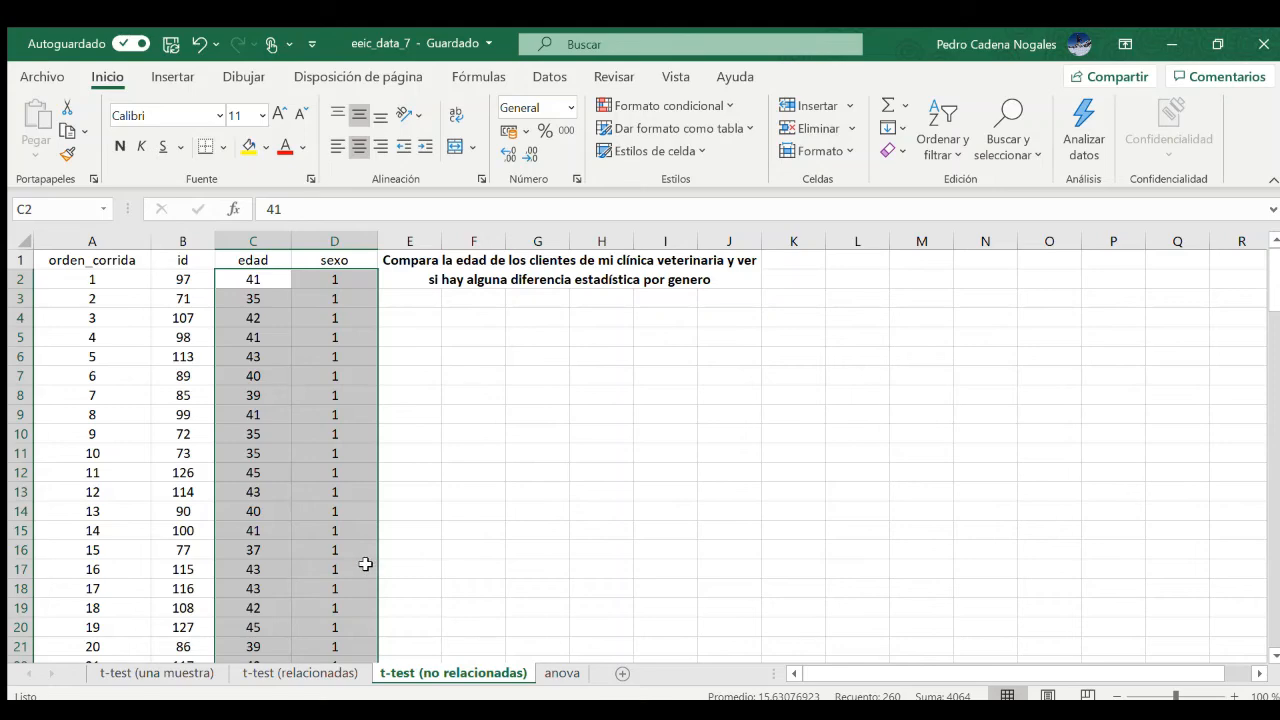
pyautogui.hotkey('ctrl', 'c')
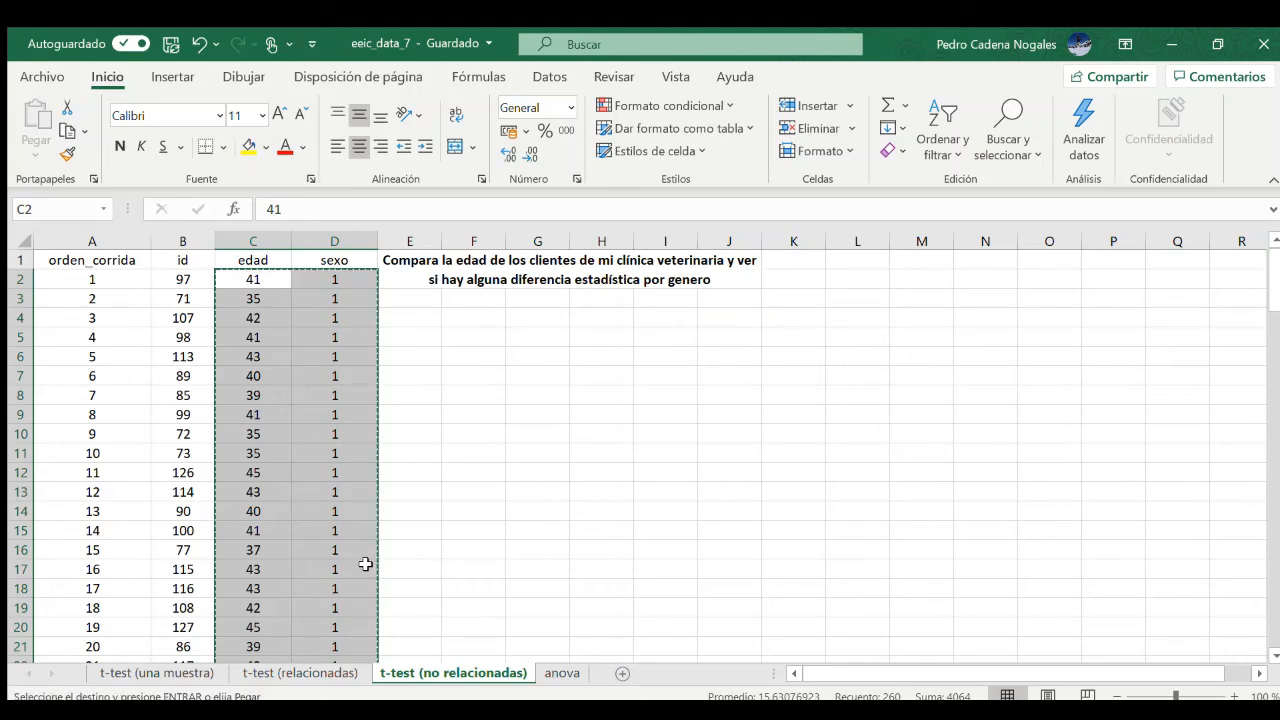
pyautogui.hotkey('alt', 'Tab')
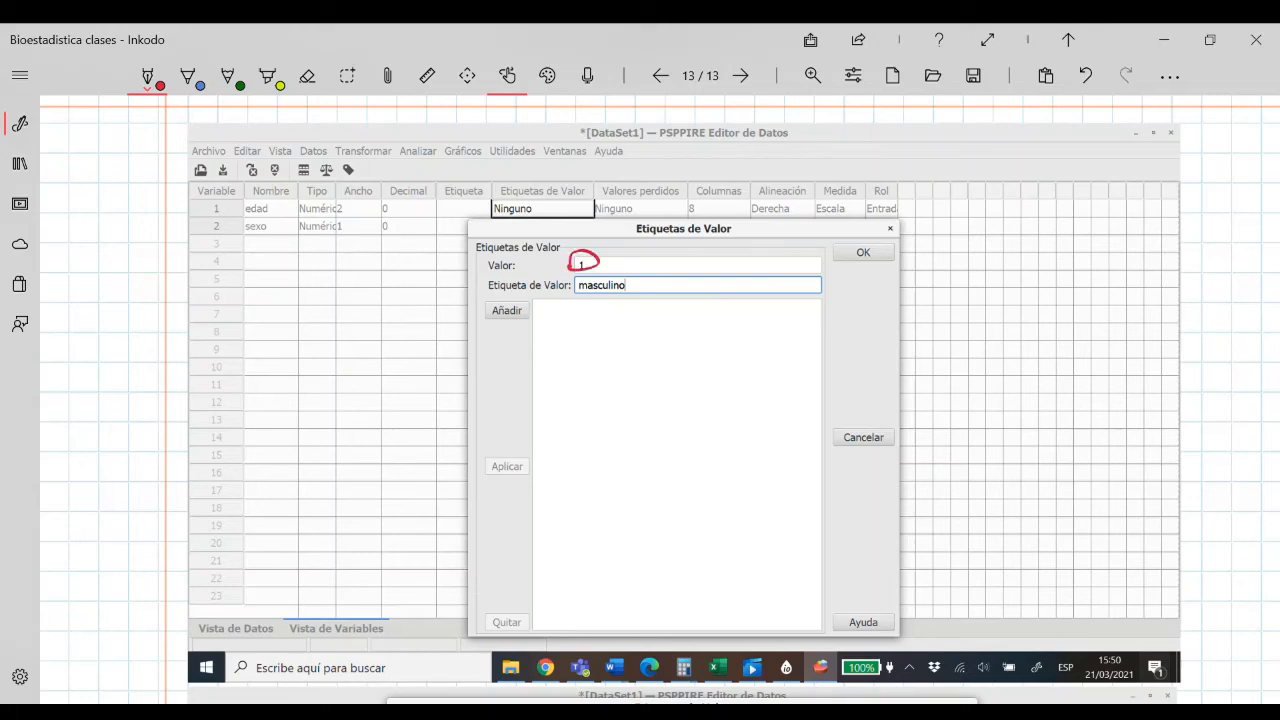
# - On the Etiquetas de Valor screenshots in Inkodo, circle masculino and Añadir, 2 with femenino and Añadir, and OK
pyautogui.moveTo(574, 301)
pyautogui.mouseDown()
pyautogui.moveTo(636, 309)
pyautogui.moveTo(580, 272)
pyautogui.mouseUp()
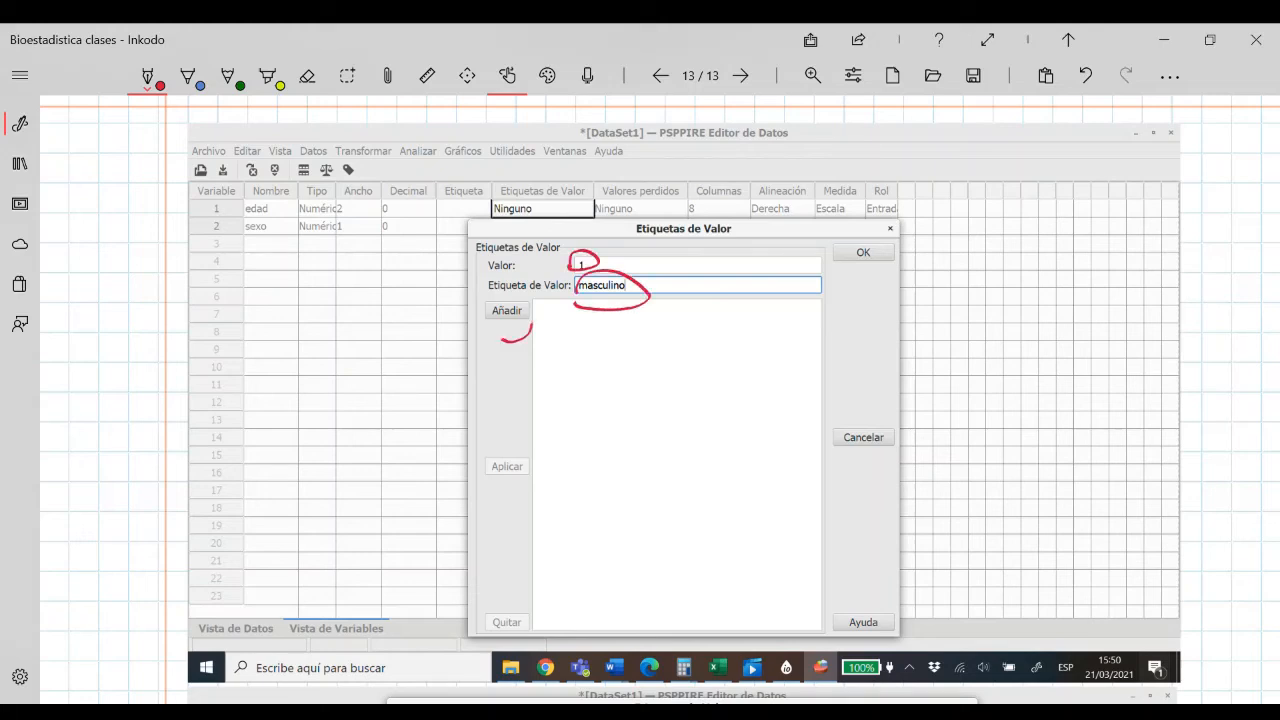
pyautogui.moveTo(531, 324); pyautogui.dragTo(484, 330)
pyautogui.scroll(-5, 884, 370)
pyautogui.scroll(-3, 884, 375)
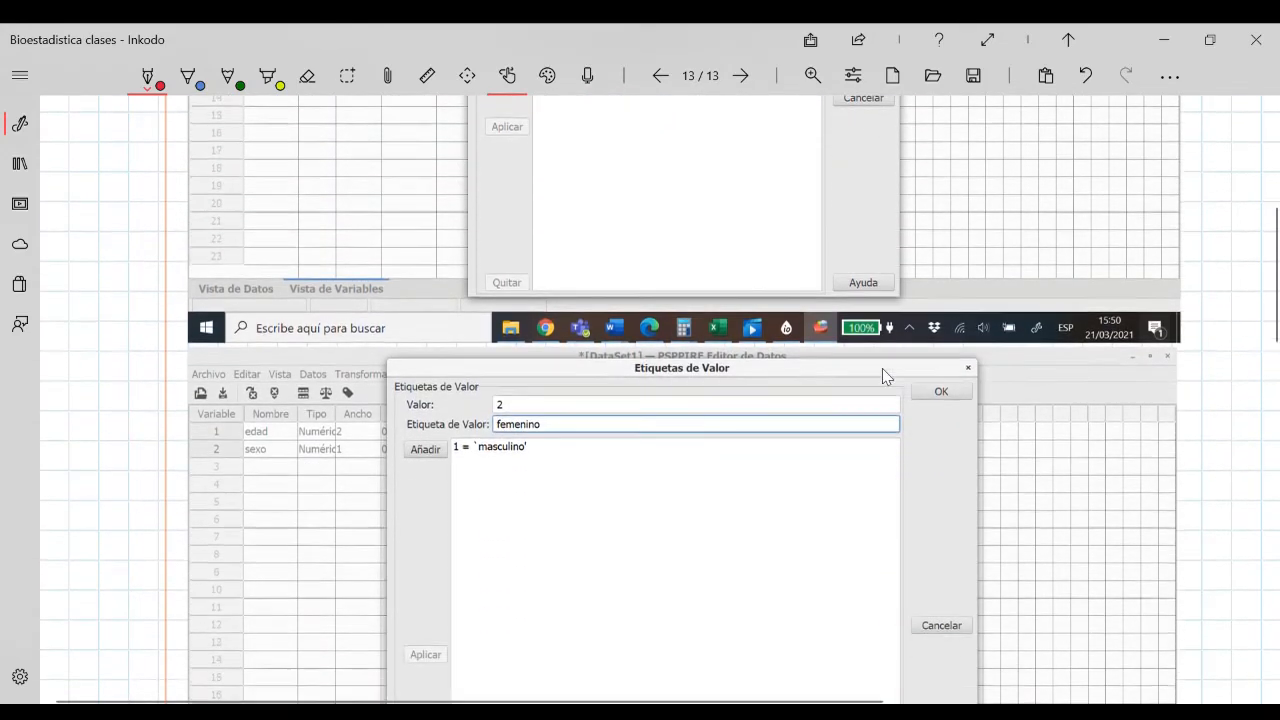
pyautogui.moveTo(518, 382)
pyautogui.mouseDown()
pyautogui.moveTo(478, 383)
pyautogui.moveTo(495, 383)
pyautogui.mouseUp()
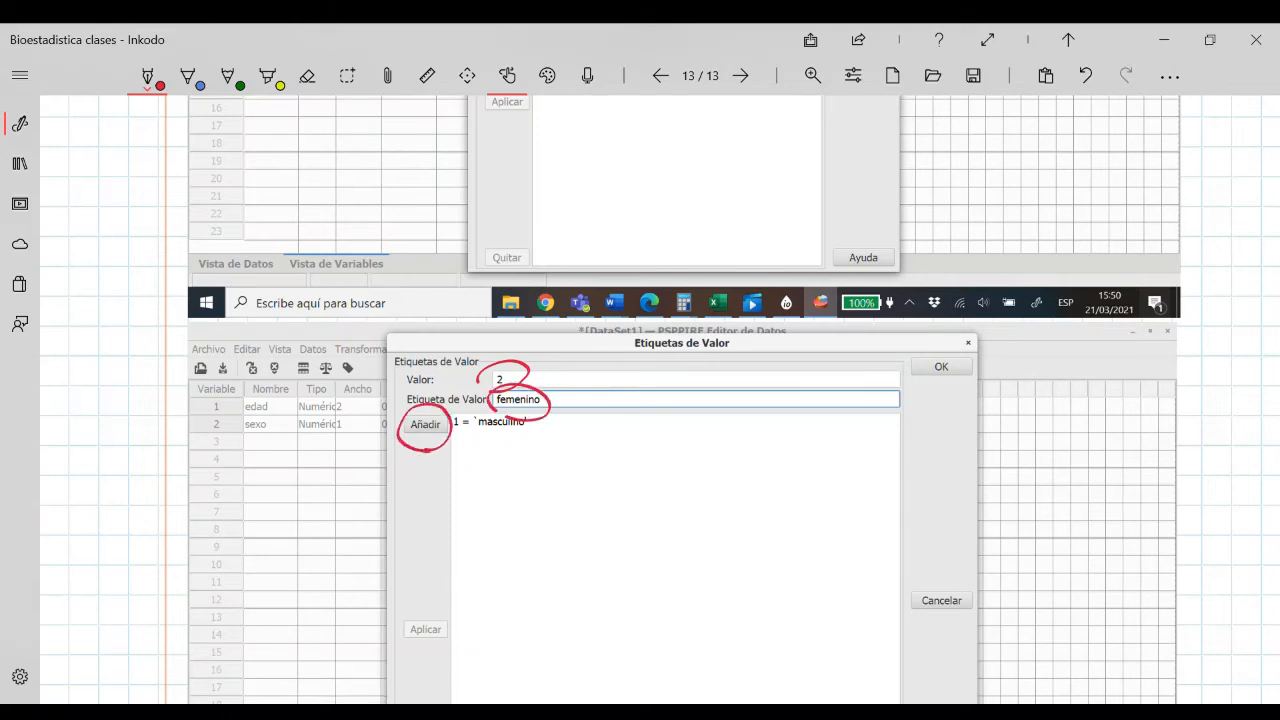
pyautogui.scroll(-2, 884, 381)
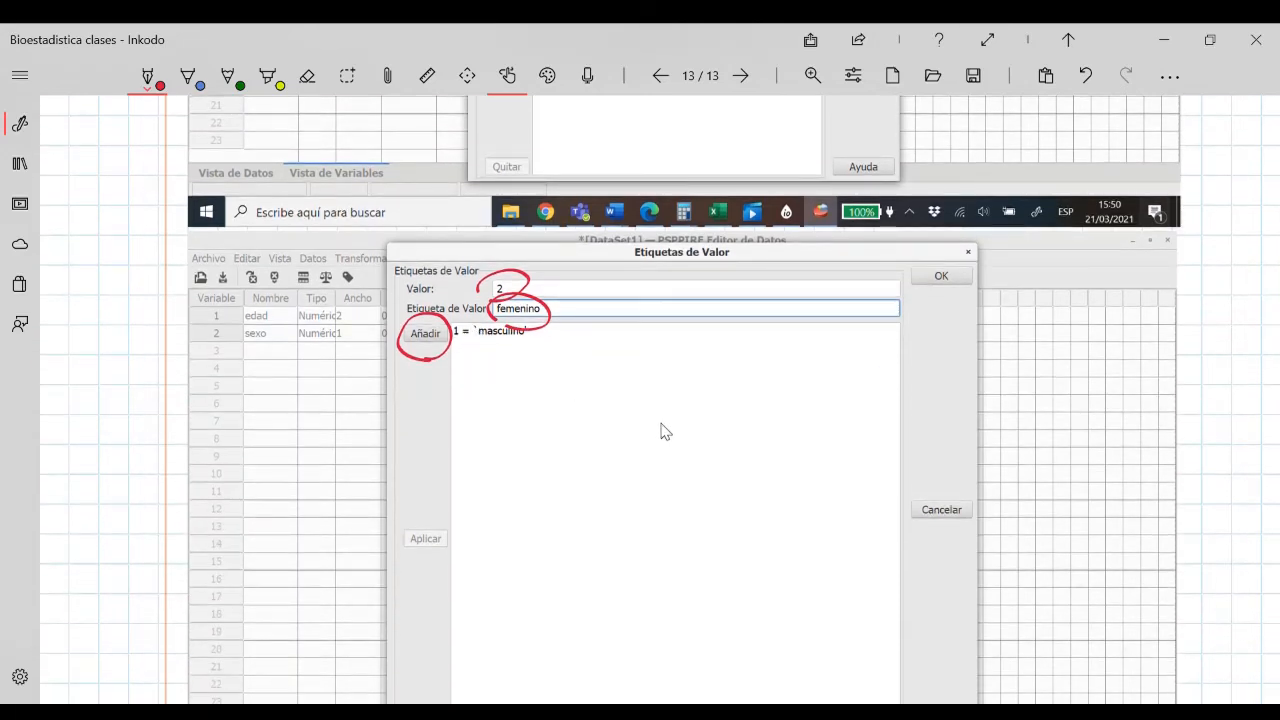
pyautogui.moveTo(925, 302)
pyautogui.mouseDown()
pyautogui.moveTo(978, 286)
pyautogui.moveTo(912, 292)
pyautogui.mouseUp()
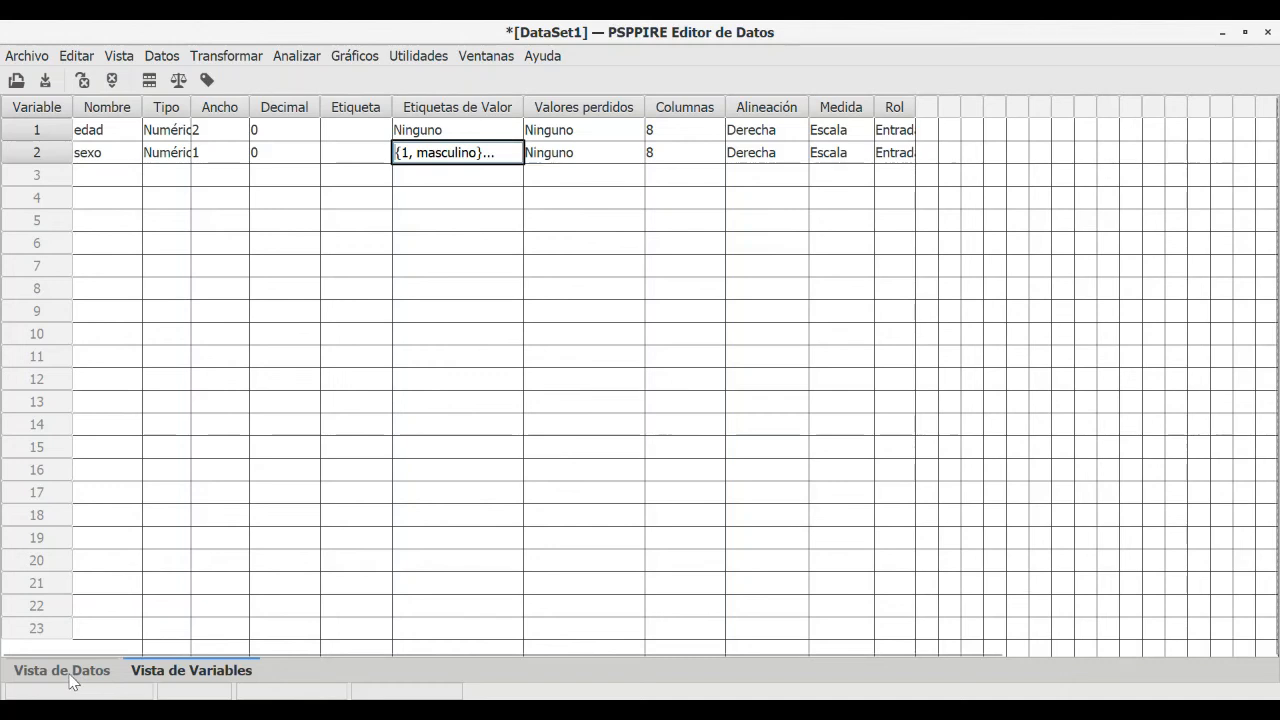
# - Show value labels instead of codes in the PSPP data view and look through the masculino and femenino cases
pyautogui.click(62, 670)
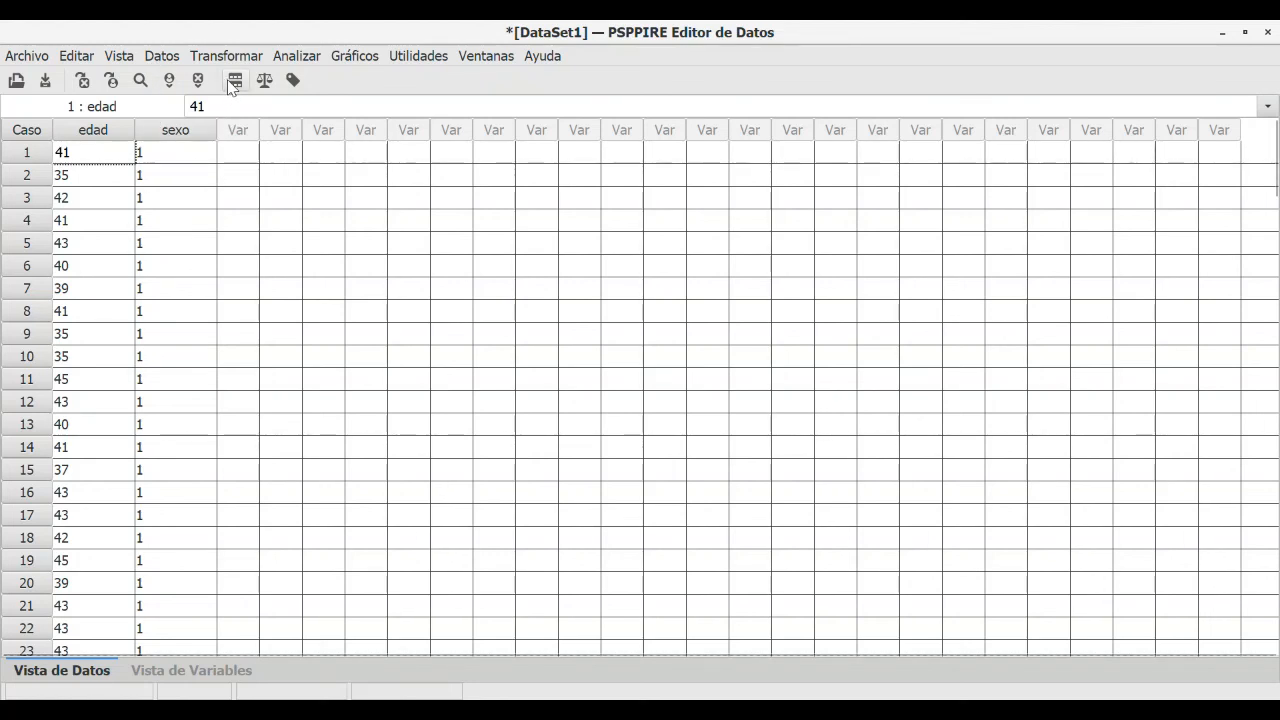
pyautogui.click(292, 82)
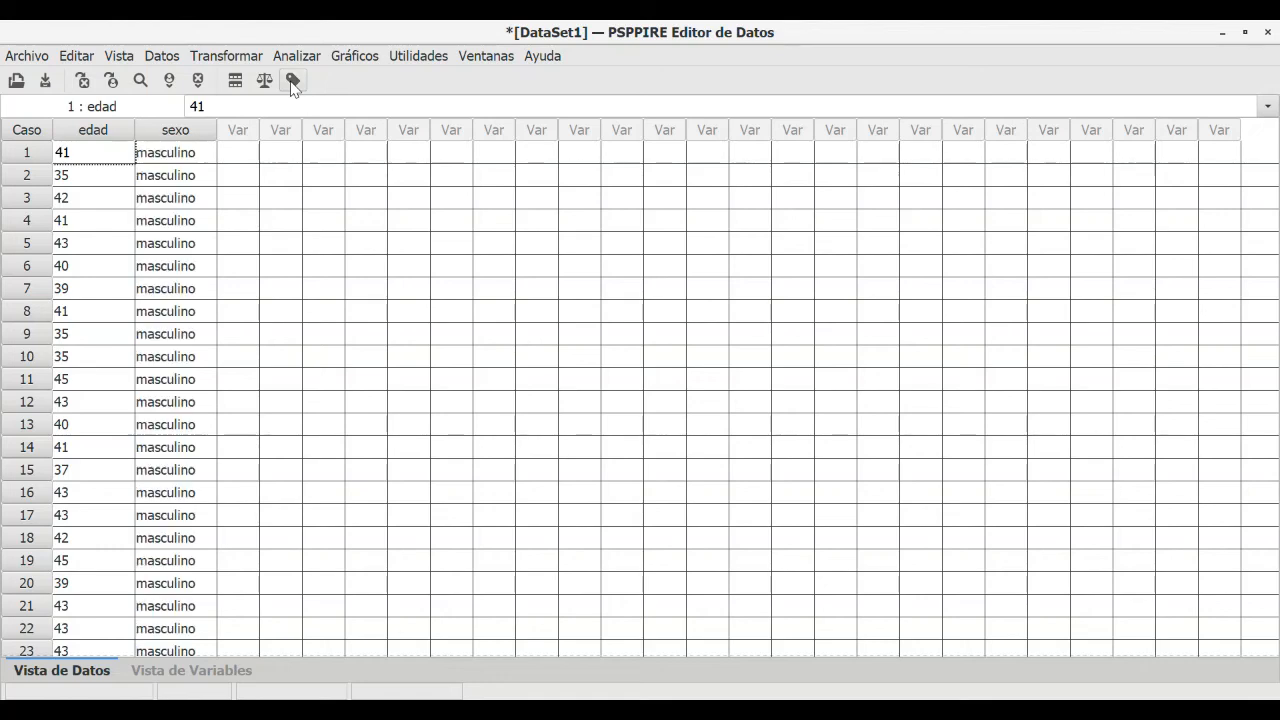
pyautogui.scroll(-14, 240, 295)
pyautogui.scroll(-16, 240, 303)
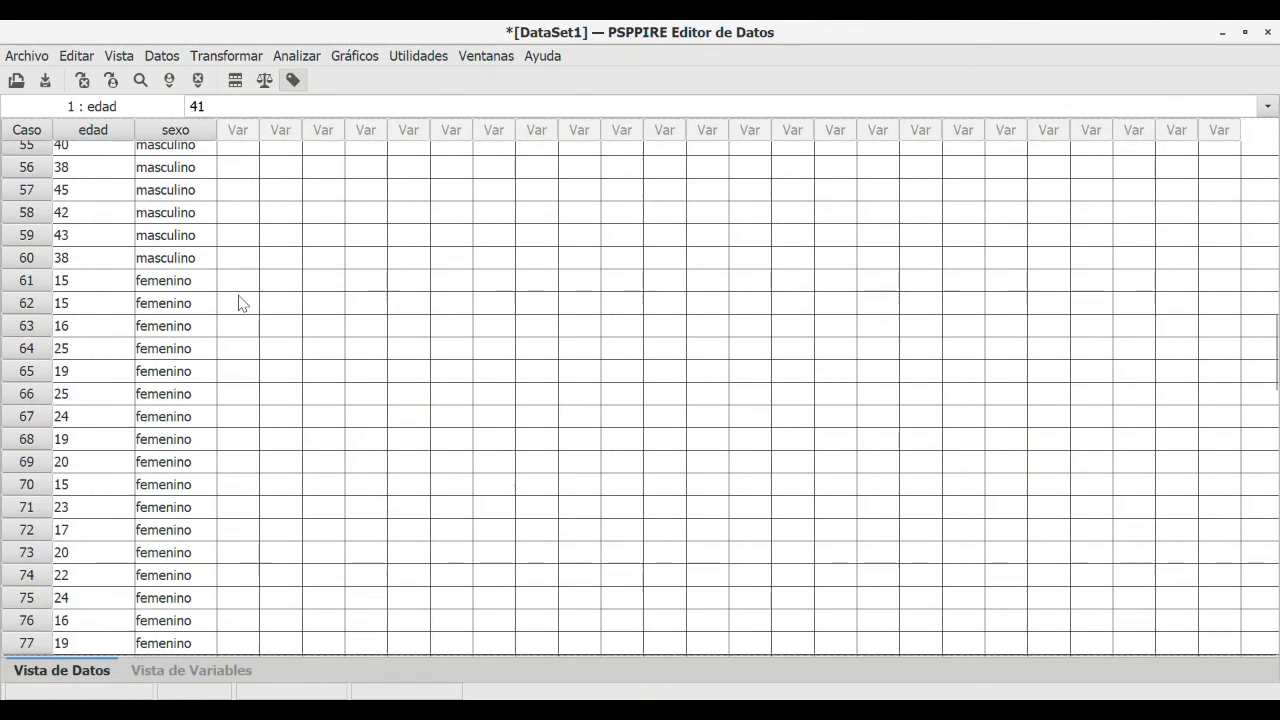
pyautogui.scroll(-9, 240, 303)
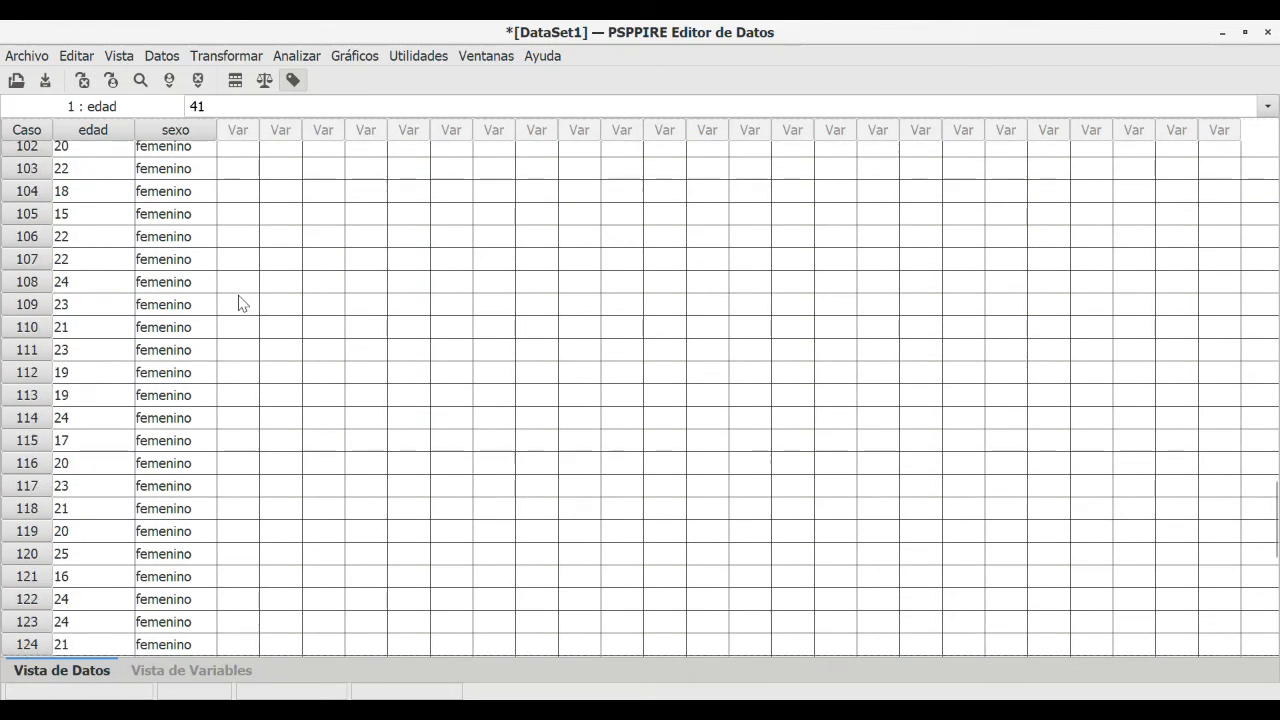
pyautogui.scroll(13, 240, 303)
pyautogui.scroll(20, 240, 303)
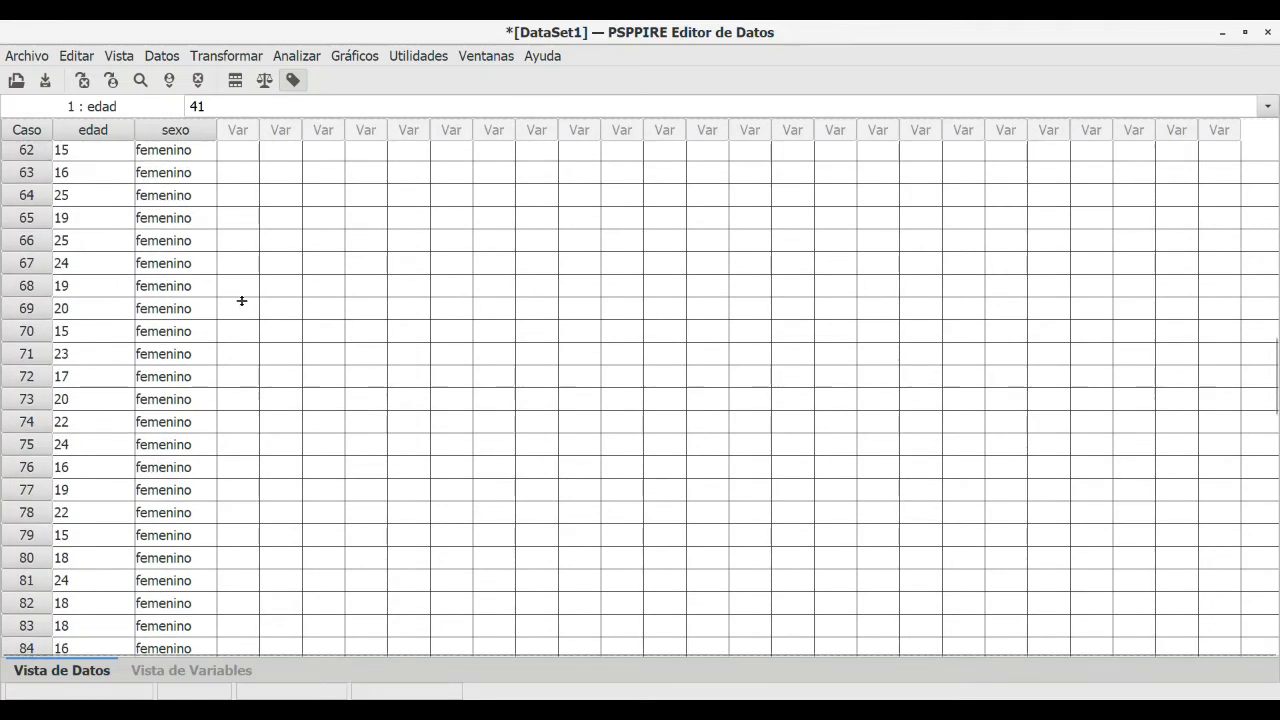
pyautogui.scroll(2, 237, 302)
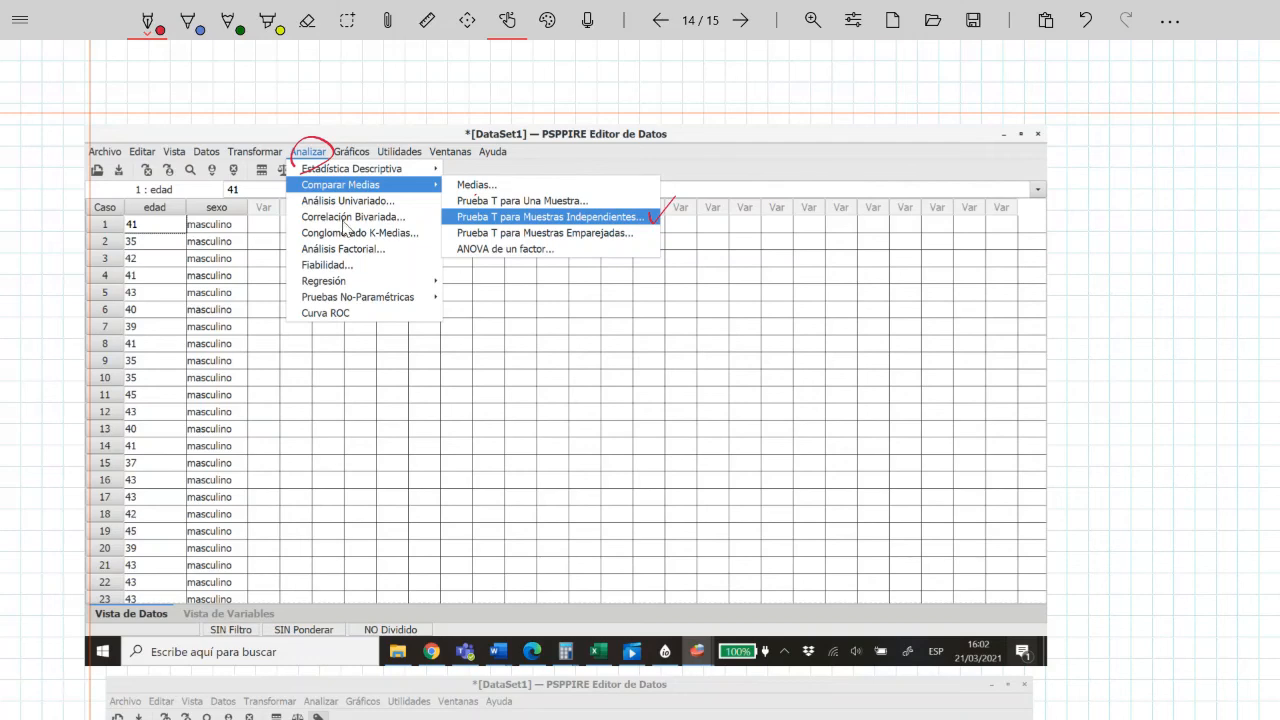
# - Outline the Prueba T para muestras Independientes dialog in the notes and draw arrows from edad to Variable(s) de contraste and sexo to Variable de agrupación
pyautogui.scroll(-6, 463, 337)
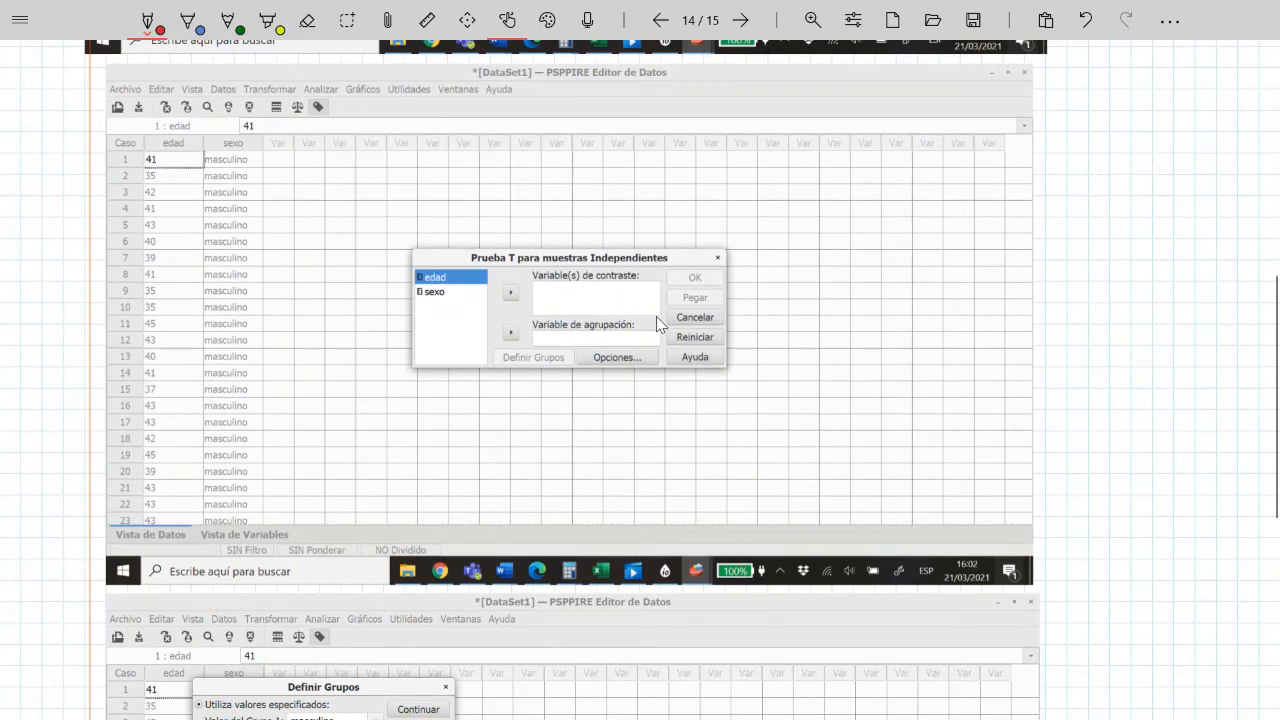
pyautogui.scroll(-1, 657, 320)
pyautogui.moveTo(424, 131)
pyautogui.mouseDown()
pyautogui.moveTo(529, 277)
pyautogui.moveTo(747, 268)
pyautogui.mouseUp()
pyautogui.hotkey('ctrl', 'z')
pyautogui.moveTo(410, 117)
pyautogui.mouseDown()
pyautogui.moveTo(458, 290)
pyautogui.moveTo(750, 224)
pyautogui.moveTo(488, 128)
pyautogui.moveTo(430, 129)
pyautogui.mouseUp()
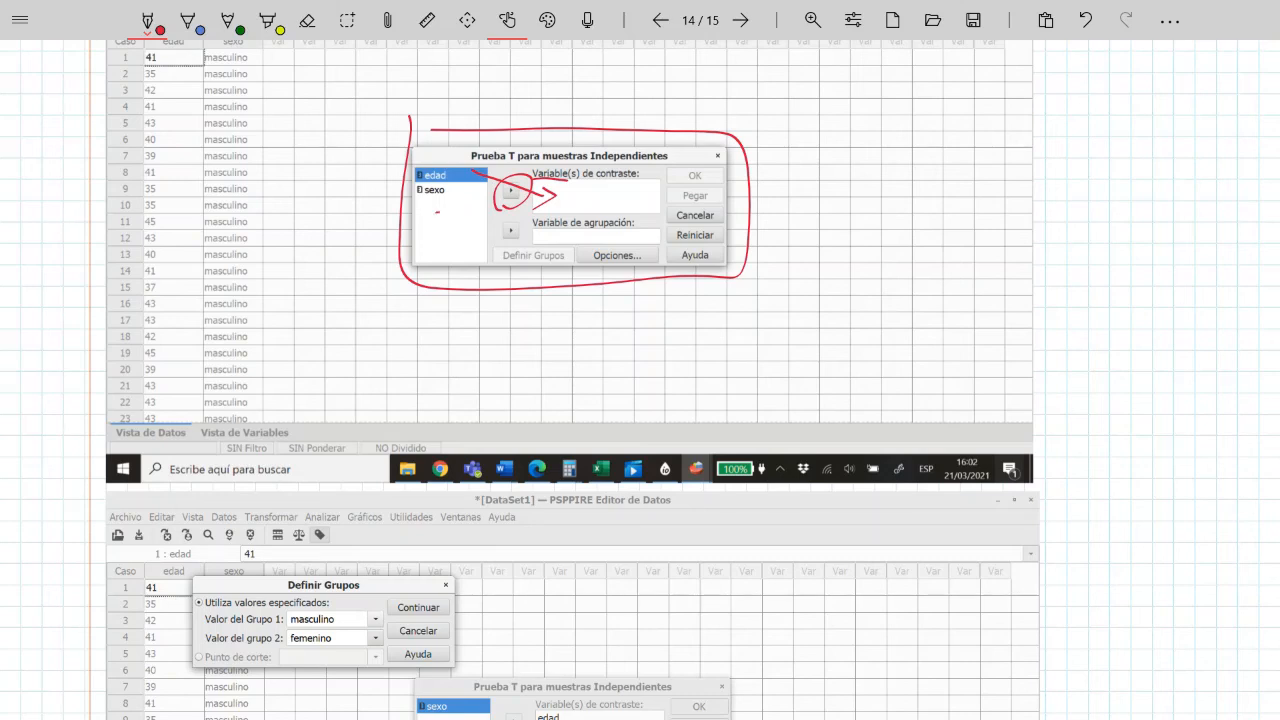
pyautogui.moveTo(438, 211)
pyautogui.mouseDown()
pyautogui.moveTo(432, 171)
pyautogui.moveTo(438, 213)
pyautogui.mouseUp()
pyautogui.moveTo(450, 205)
pyautogui.mouseDown()
pyautogui.moveTo(497, 238)
pyautogui.moveTo(485, 222)
pyautogui.moveTo(494, 262)
pyautogui.moveTo(556, 246)
pyautogui.mouseUp()
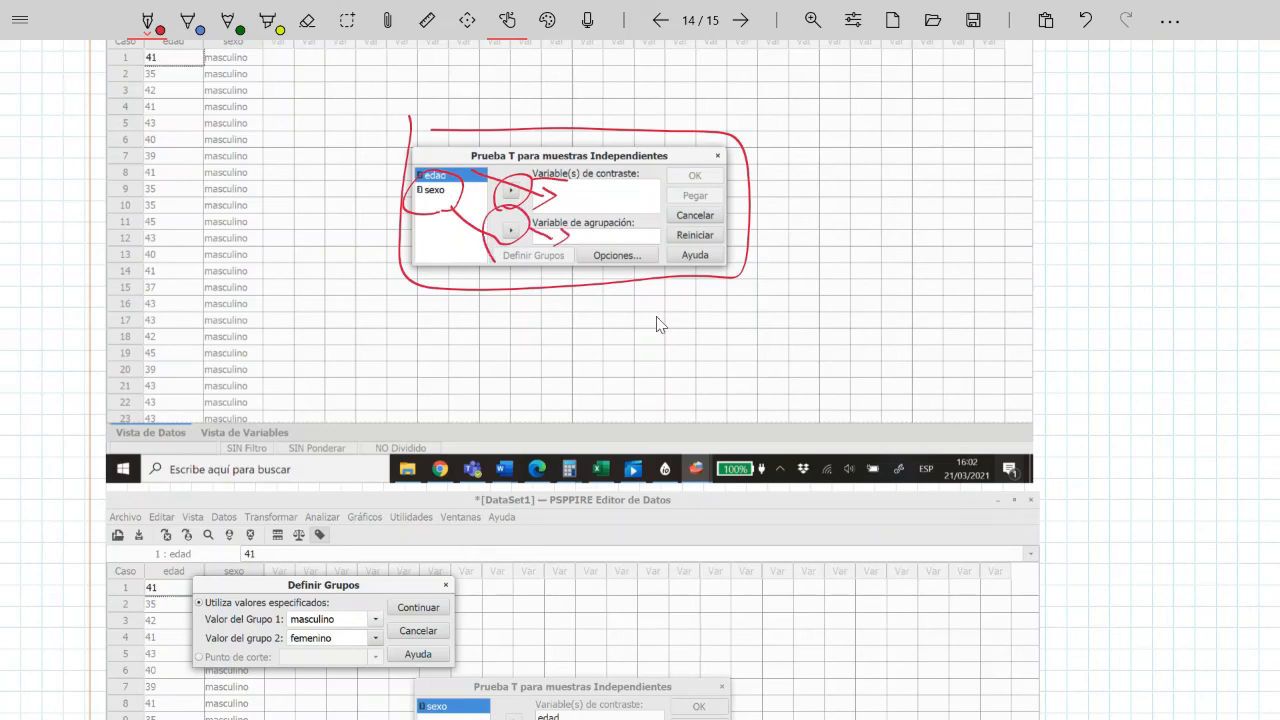
# - Circle Definir Grupos in the screenshot of the completed independent-samples t-test dialog
pyautogui.scroll(-2, 657, 323)
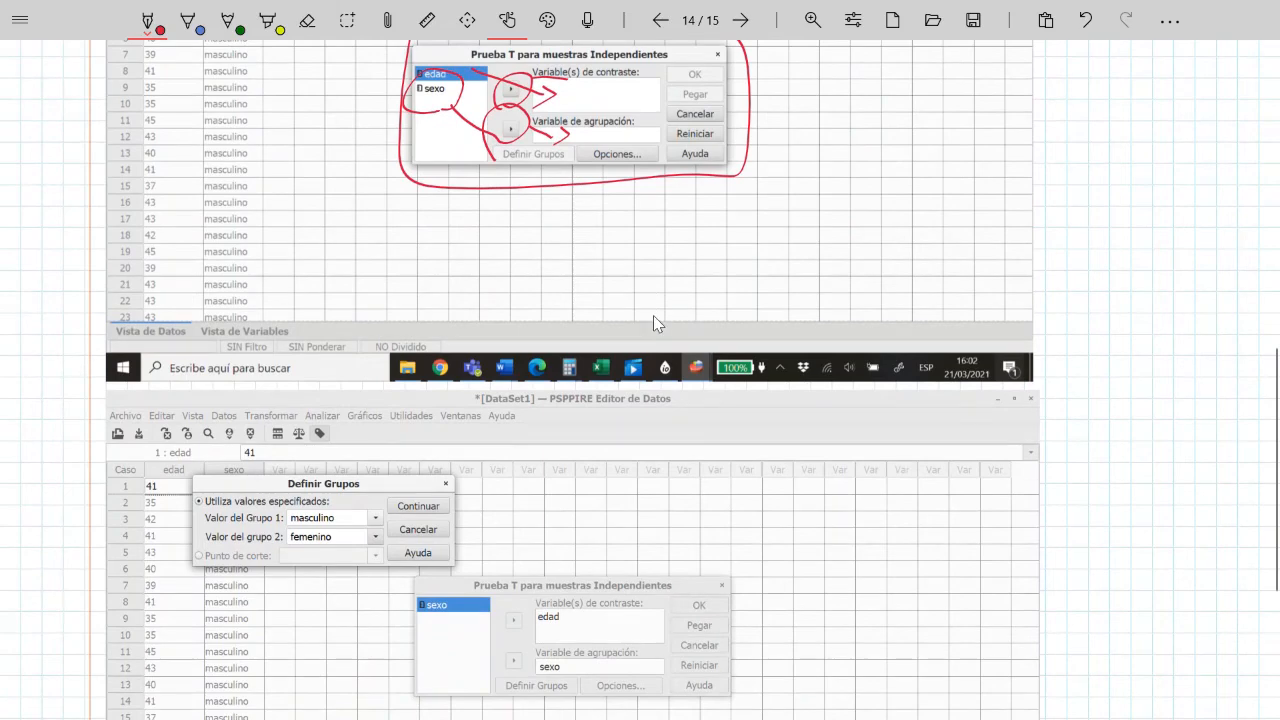
pyautogui.scroll(-6, 657, 323)
pyautogui.scroll(-1, 657, 323)
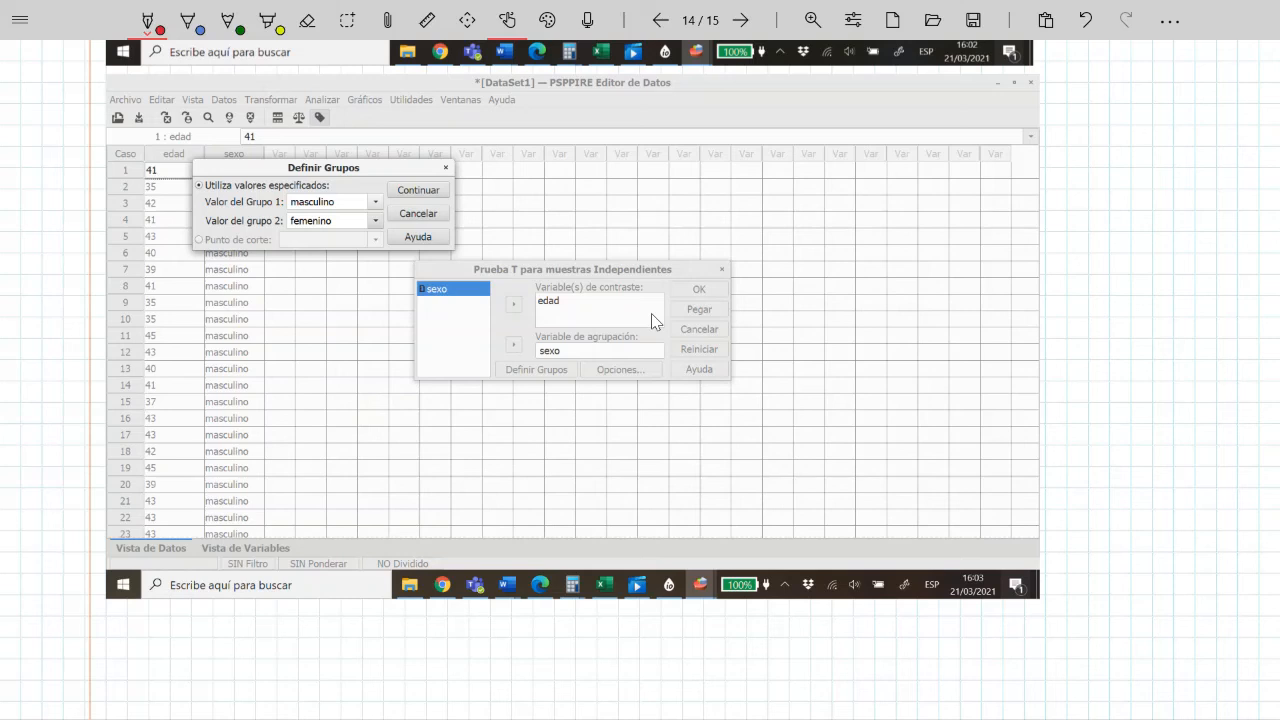
pyautogui.moveTo(513, 382)
pyautogui.mouseDown()
pyautogui.moveTo(534, 395)
pyautogui.moveTo(576, 352)
pyautogui.moveTo(497, 366)
pyautogui.moveTo(511, 393)
pyautogui.mouseUp()
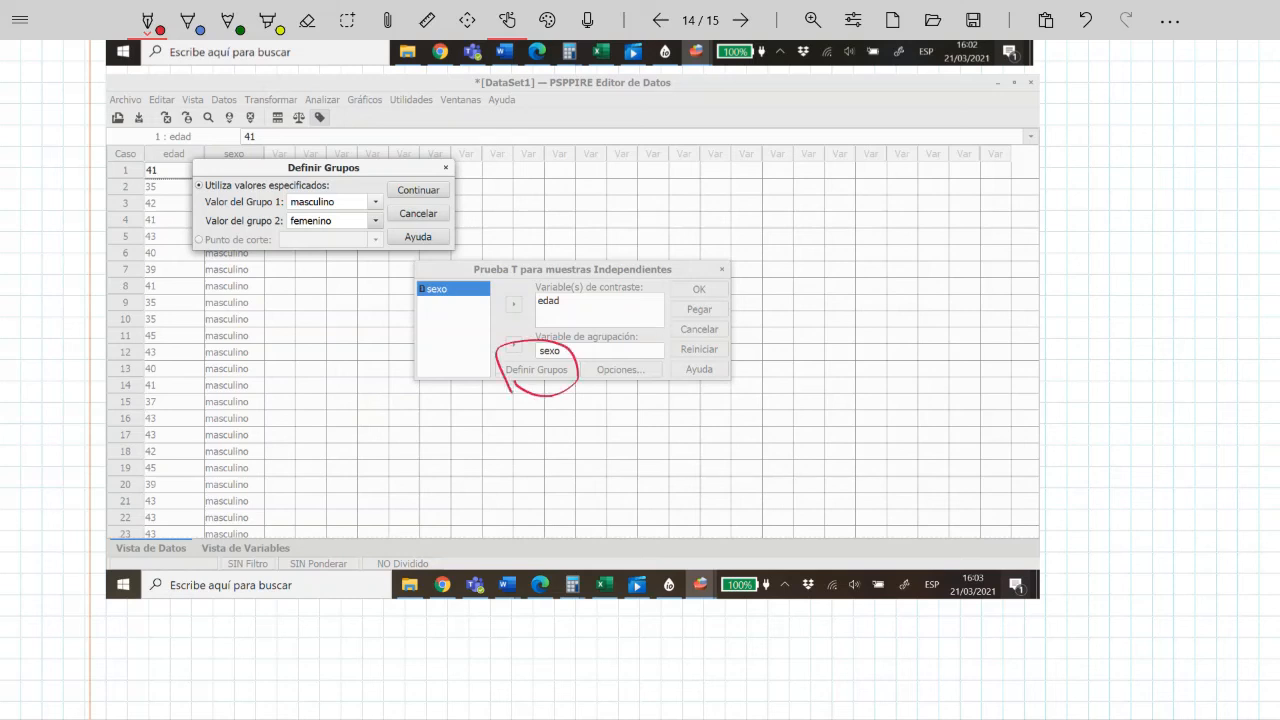
# - Mark masculino and femenino as the two group values, and circle Continuar and OK
pyautogui.moveTo(356, 206)
pyautogui.mouseDown()
pyautogui.moveTo(296, 186)
pyautogui.moveTo(316, 213)
pyautogui.moveTo(374, 202)
pyautogui.mouseUp()
pyautogui.moveTo(305, 234); pyautogui.dragTo(386, 213)
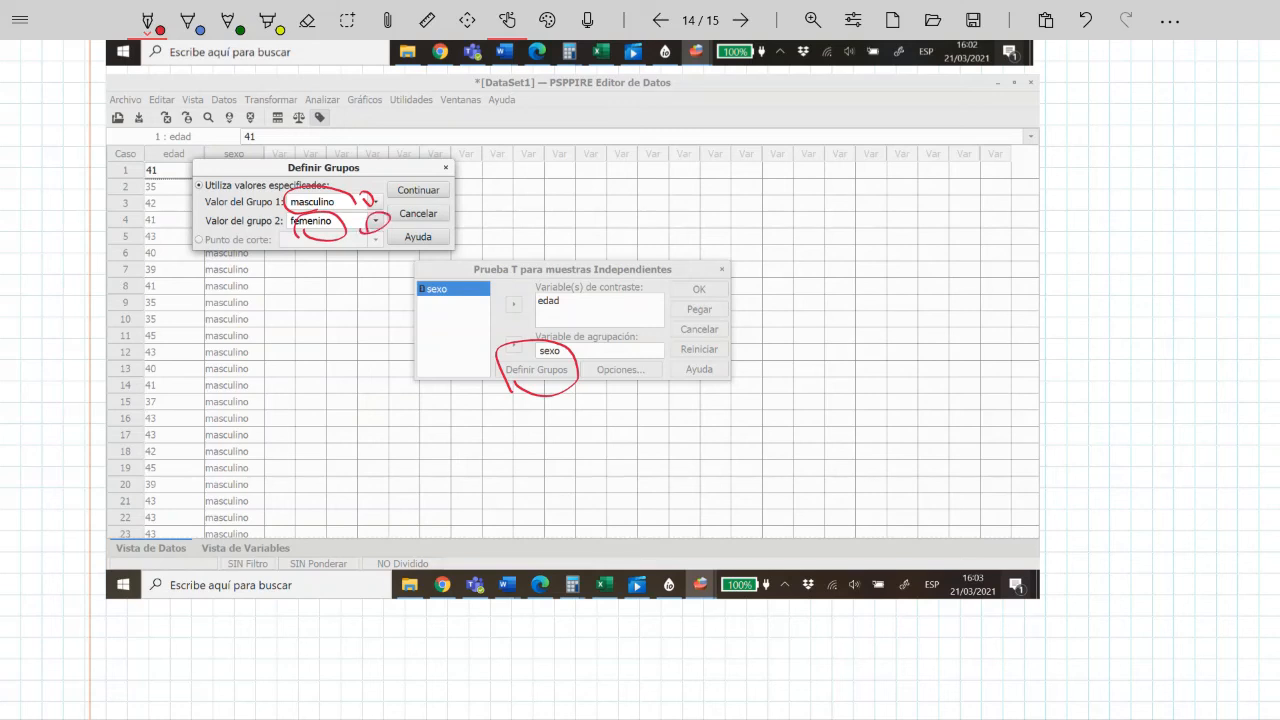
pyautogui.moveTo(440, 166)
pyautogui.mouseDown()
pyautogui.moveTo(398, 176)
pyautogui.moveTo(456, 204)
pyautogui.moveTo(442, 166)
pyautogui.mouseUp()
pyautogui.moveTo(700, 268)
pyautogui.mouseDown()
pyautogui.moveTo(677, 286)
pyautogui.moveTo(698, 310)
pyautogui.moveTo(688, 270)
pyautogui.mouseUp()
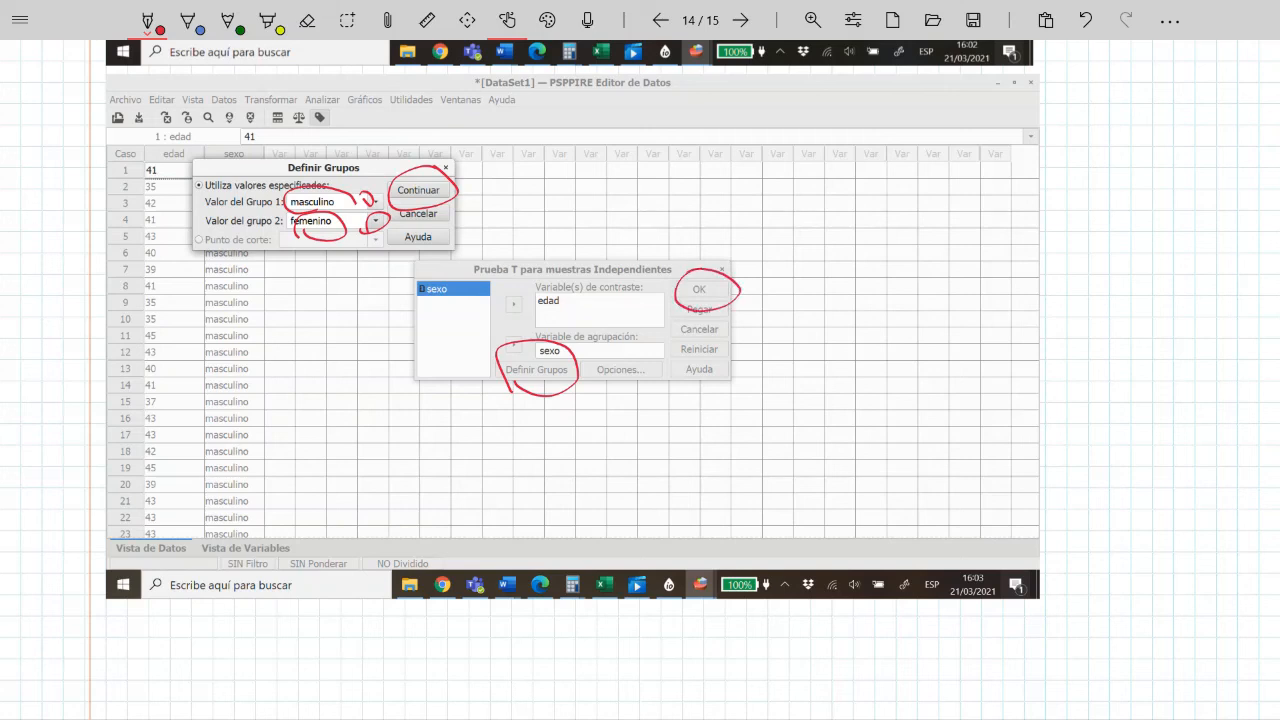
# - On page 15, tick the masculino and femenino rows in the group statistics and circle the Sign. (2-colas) values
pyautogui.click(743, 21)
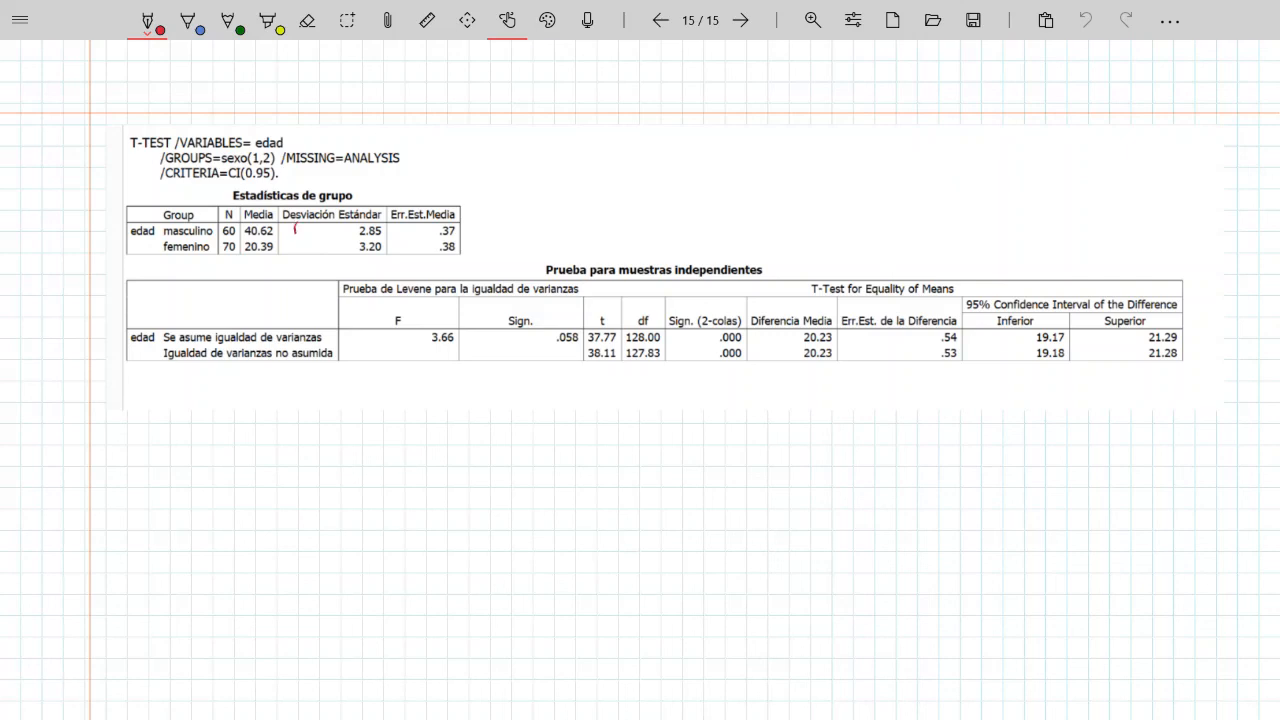
pyautogui.moveTo(297, 233); pyautogui.dragTo(316, 216)
pyautogui.moveTo(293, 251)
pyautogui.mouseDown()
pyautogui.moveTo(299, 261)
pyautogui.moveTo(318, 239)
pyautogui.mouseUp()
pyautogui.moveTo(698, 345)
pyautogui.mouseDown()
pyautogui.moveTo(712, 370)
pyautogui.moveTo(755, 345)
pyautogui.moveTo(680, 295)
pyautogui.moveTo(680, 342)
pyautogui.mouseUp()
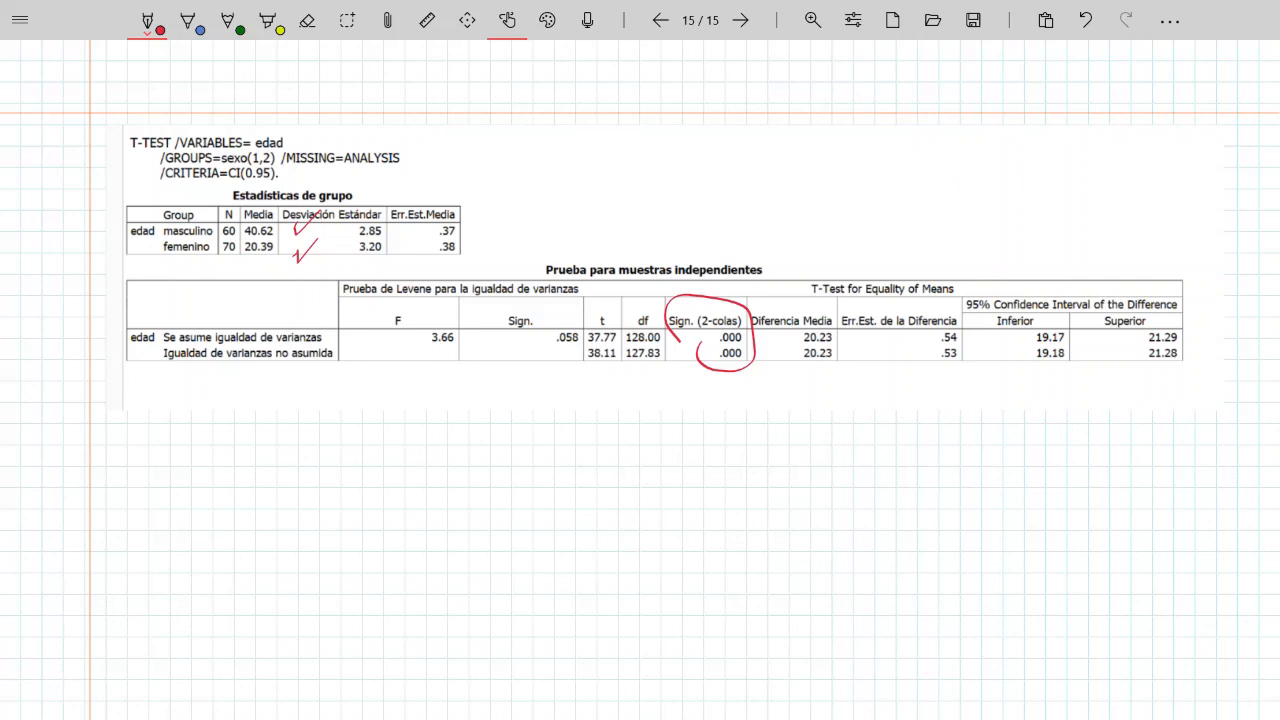
# - Handwrite α above "0,05" below the independent-samples test table
pyautogui.moveTo(686, 414)
pyautogui.mouseDown()
pyautogui.moveTo(652, 446)
pyautogui.moveTo(692, 462)
pyautogui.mouseUp()
pyautogui.moveTo(640, 472); pyautogui.dragTo(655, 542)
pyautogui.moveTo(688, 488); pyautogui.dragTo(700, 516)
# - Handwrite "≈ 0,000" to the right of 0,05 and cross out the ≈ sign
pyautogui.moveTo(784, 468)
pyautogui.mouseDown()
pyautogui.moveTo(836, 476)
pyautogui.moveTo(834, 492)
pyautogui.mouseUp()
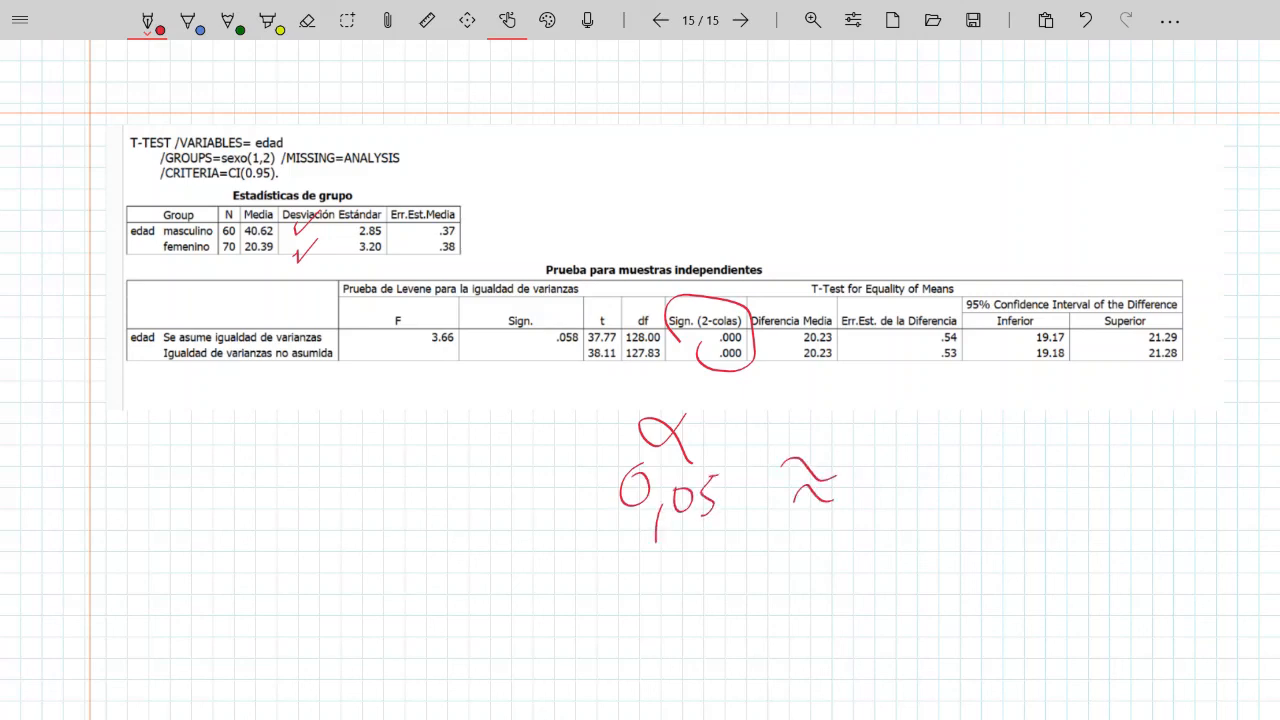
pyautogui.moveTo(884, 466)
pyautogui.mouseDown()
pyautogui.moveTo(900, 474)
pyautogui.moveTo(882, 460)
pyautogui.moveTo(902, 518)
pyautogui.mouseUp()
pyautogui.moveTo(930, 472)
pyautogui.mouseDown()
pyautogui.moveTo(924, 494)
pyautogui.moveTo(936, 470)
pyautogui.moveTo(990, 462)
pyautogui.mouseUp()
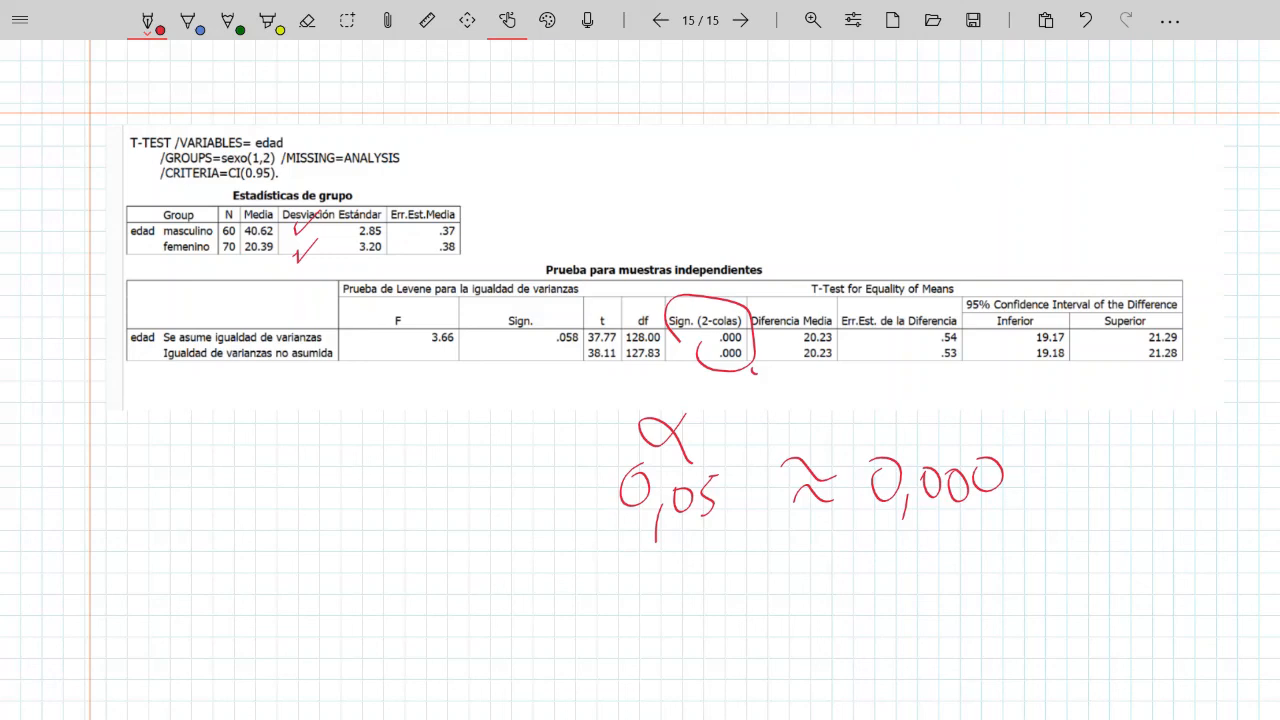
pyautogui.moveTo(836, 430); pyautogui.dragTo(790, 530)
pyautogui.moveTo(776, 424); pyautogui.dragTo(854, 532)
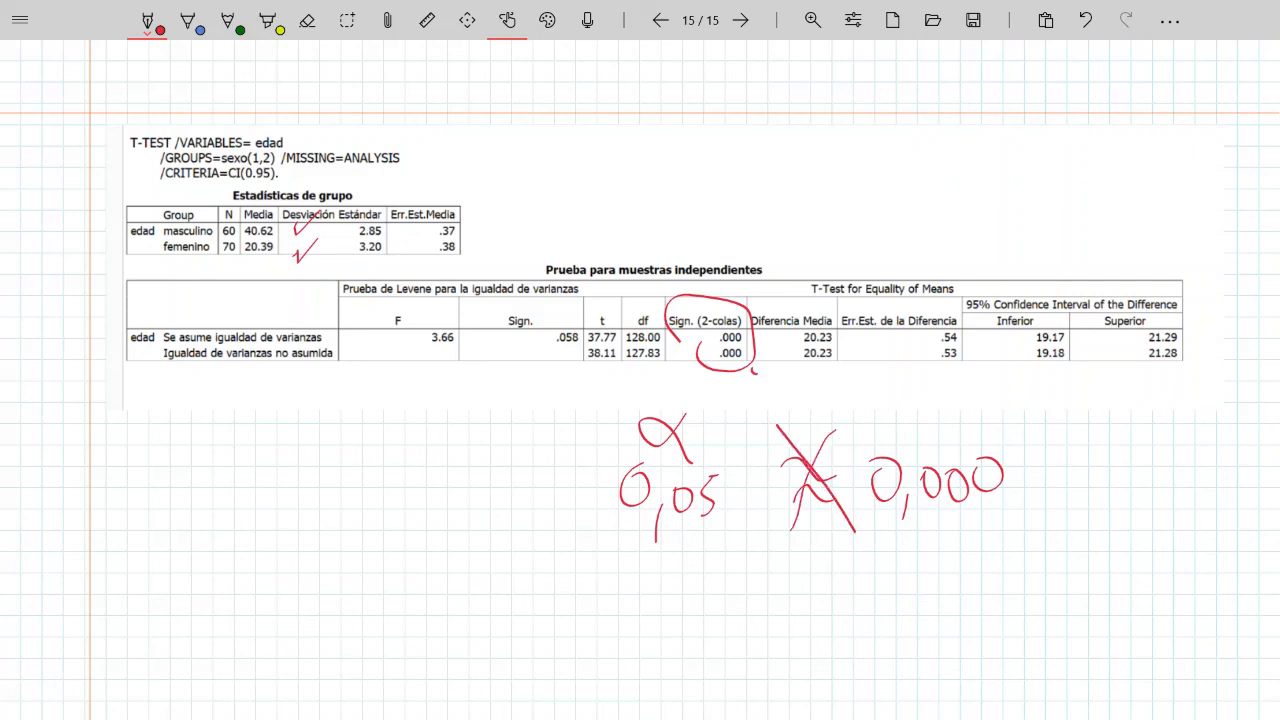